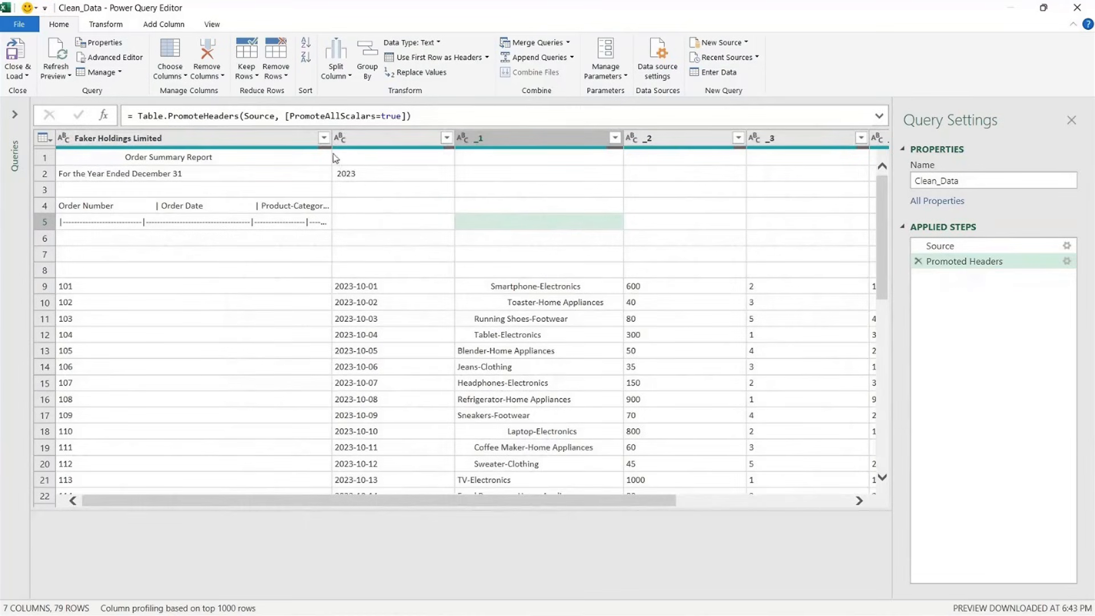
Examine the embedded header row, the dashed separator row and the blank rows above the order data, widening the first column to read them
left_click_drag(330, 138, 477, 138)
left_click(44, 209)
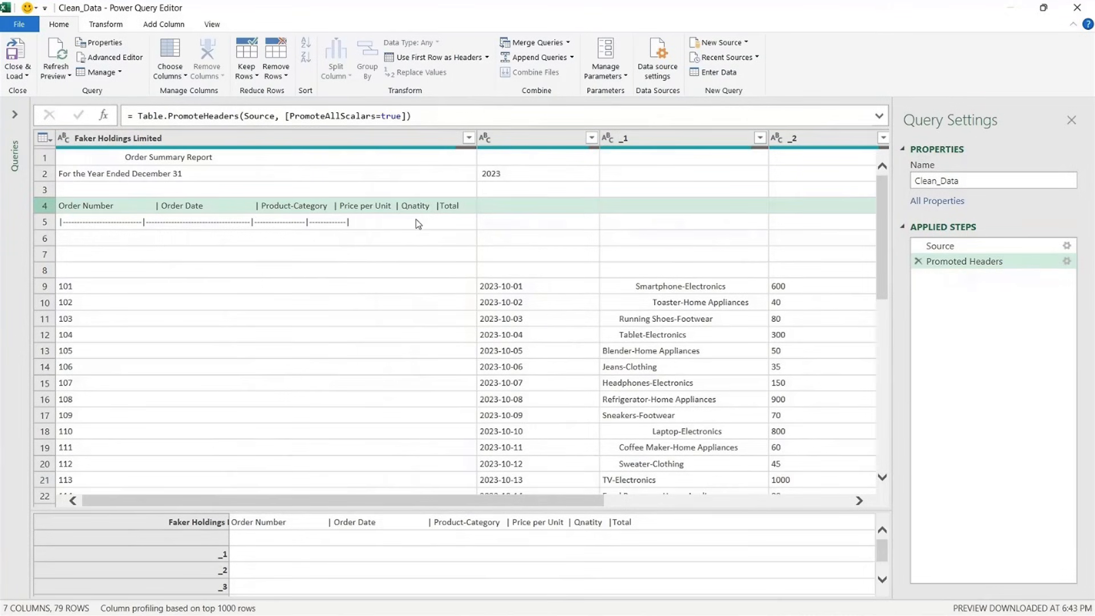
left_click_drag(469, 146, 394, 146)
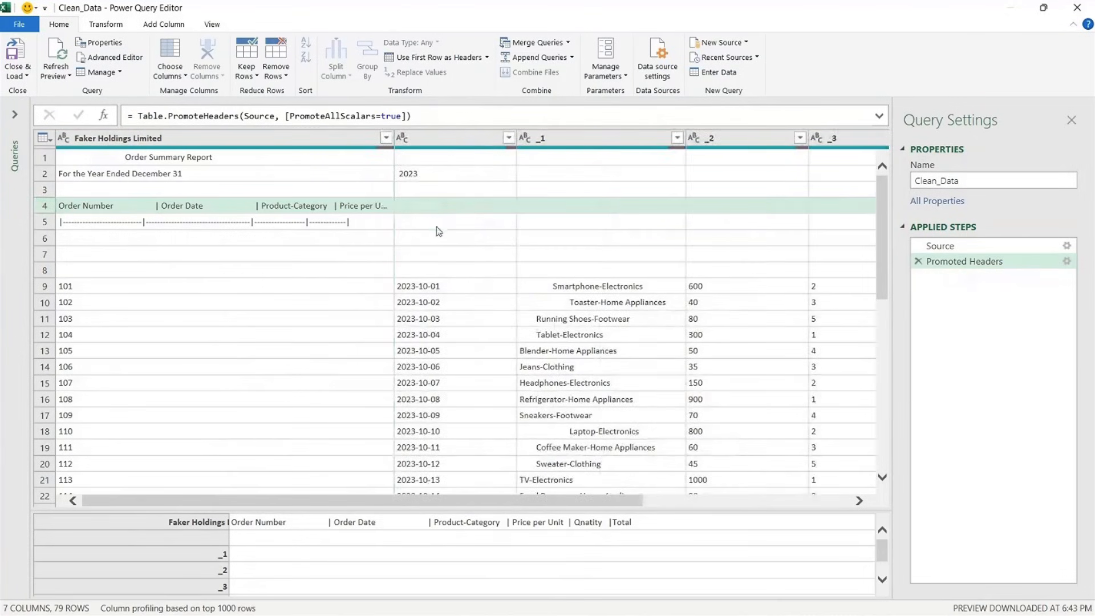
left_click(46, 223)
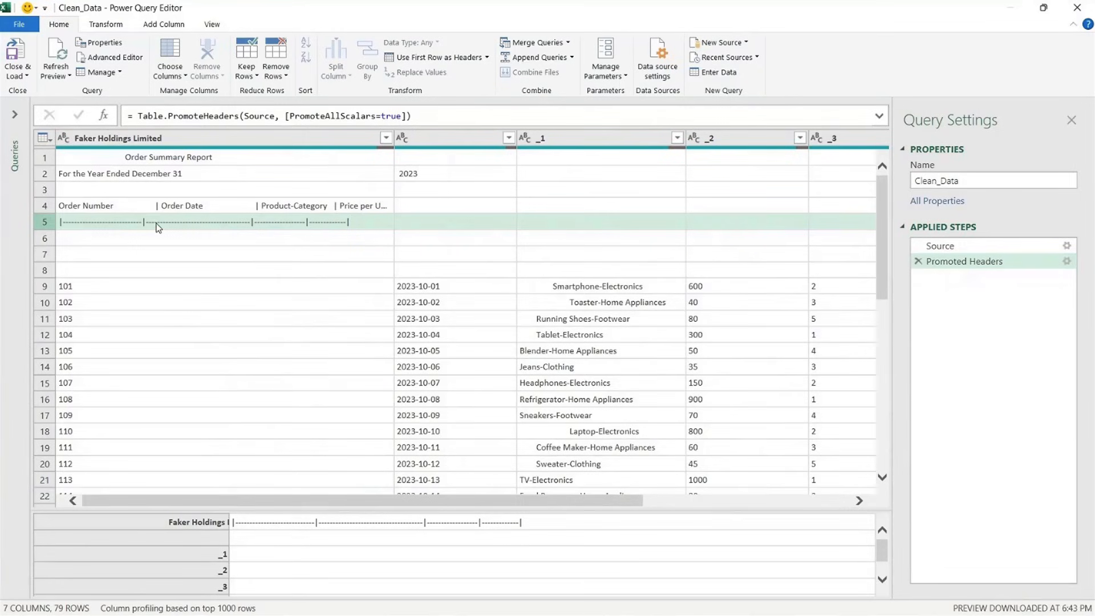
left_click(46, 242)
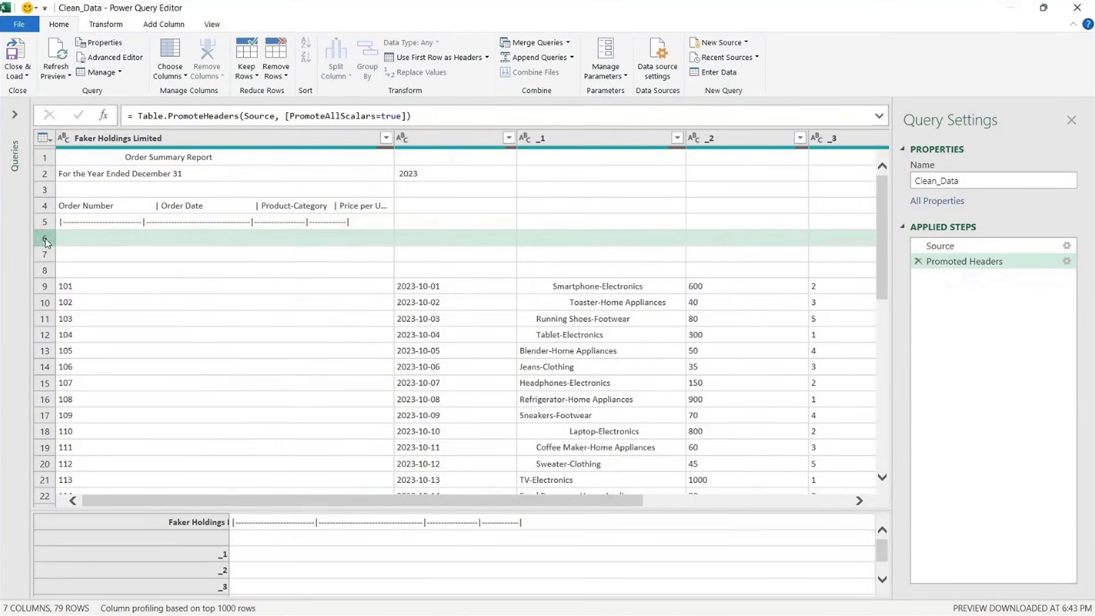
left_click(47, 255)
left_click(46, 272)
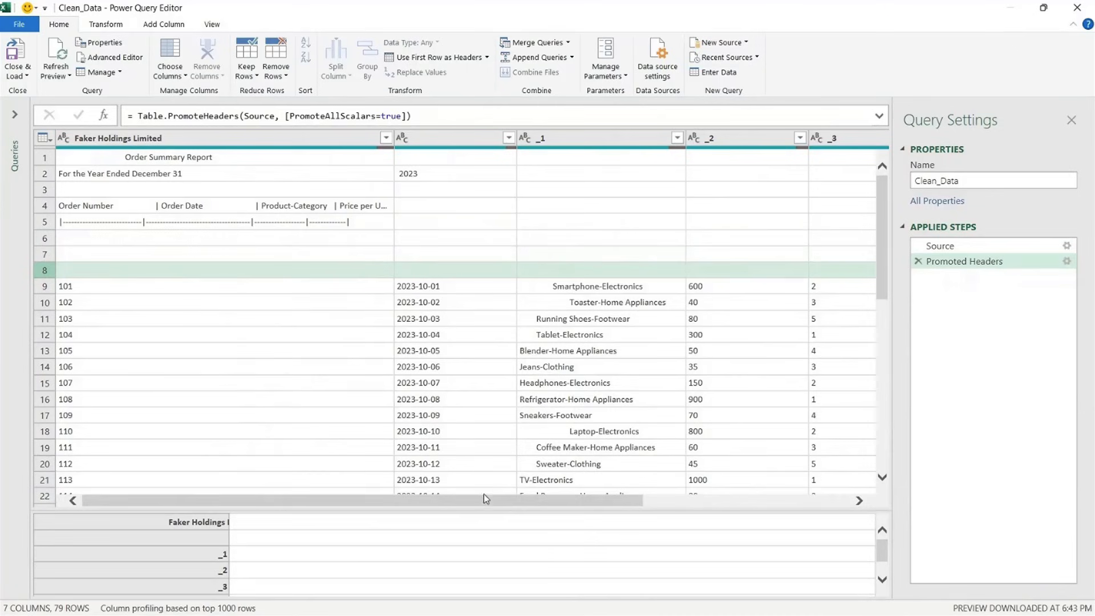
Review the order data column by column, from the product-category values in _1 through to column _5
left_click_drag(483, 504, 507, 502)
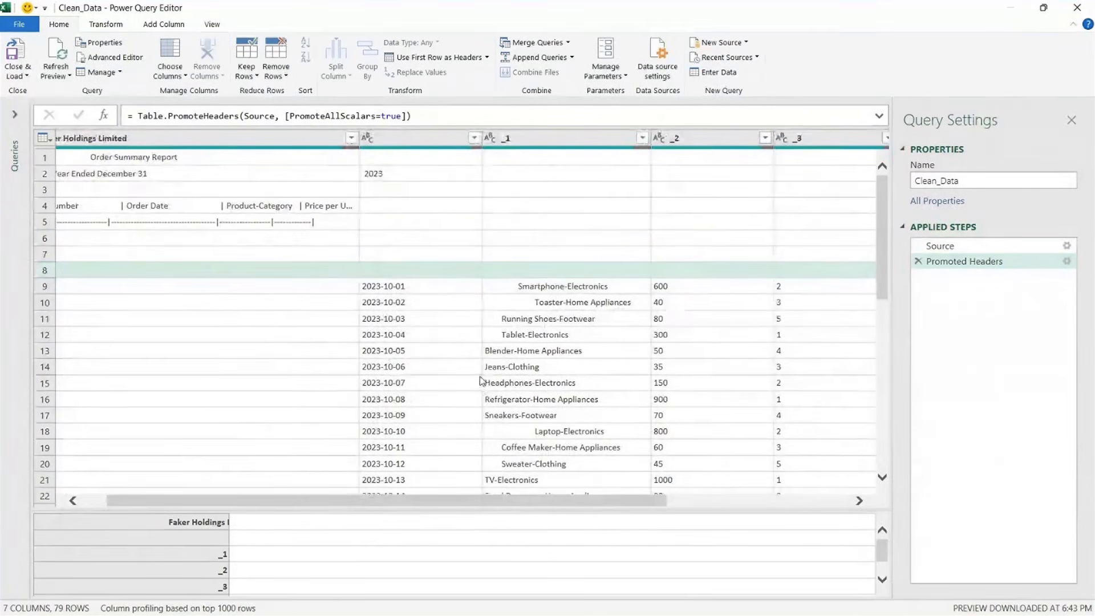
scroll(480, 377, "down", 1)
scroll(481, 378, "down", 4)
scroll(482, 379, "up", 3)
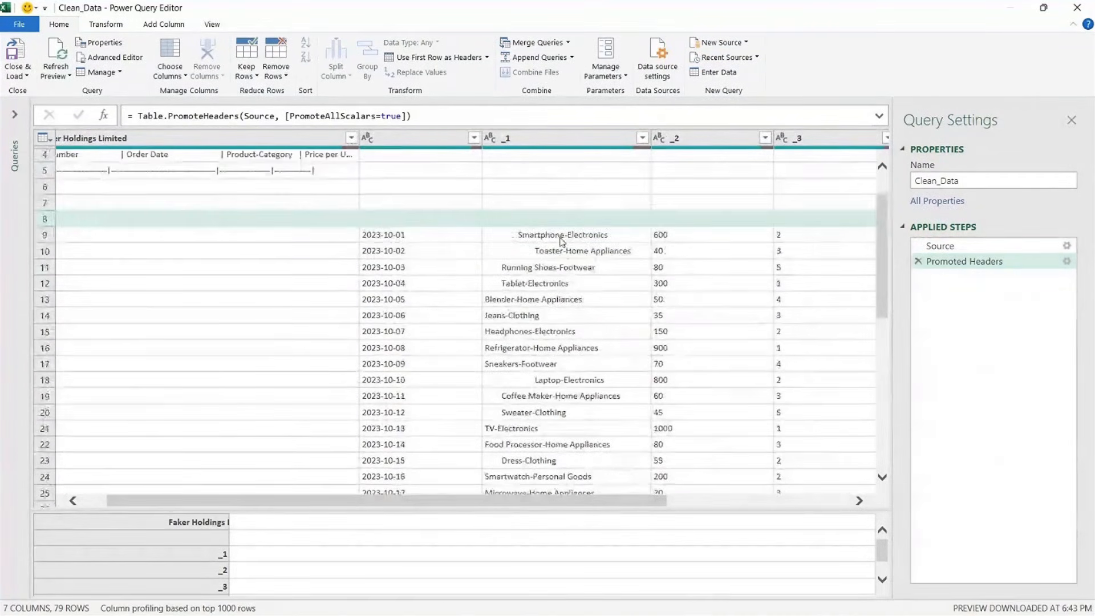
left_click(570, 138)
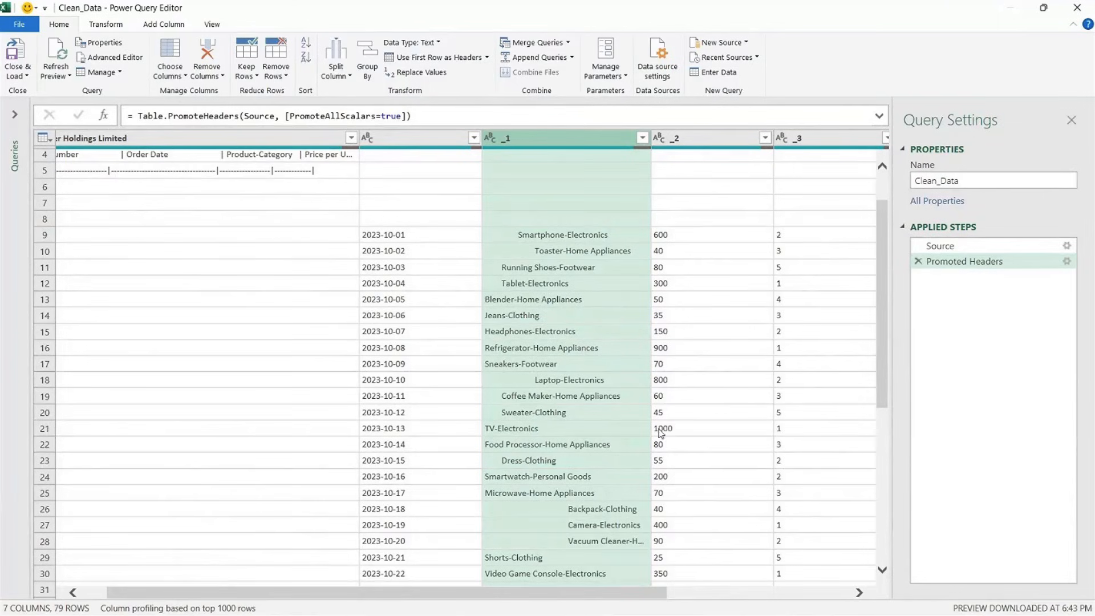
left_click_drag(621, 599, 737, 601)
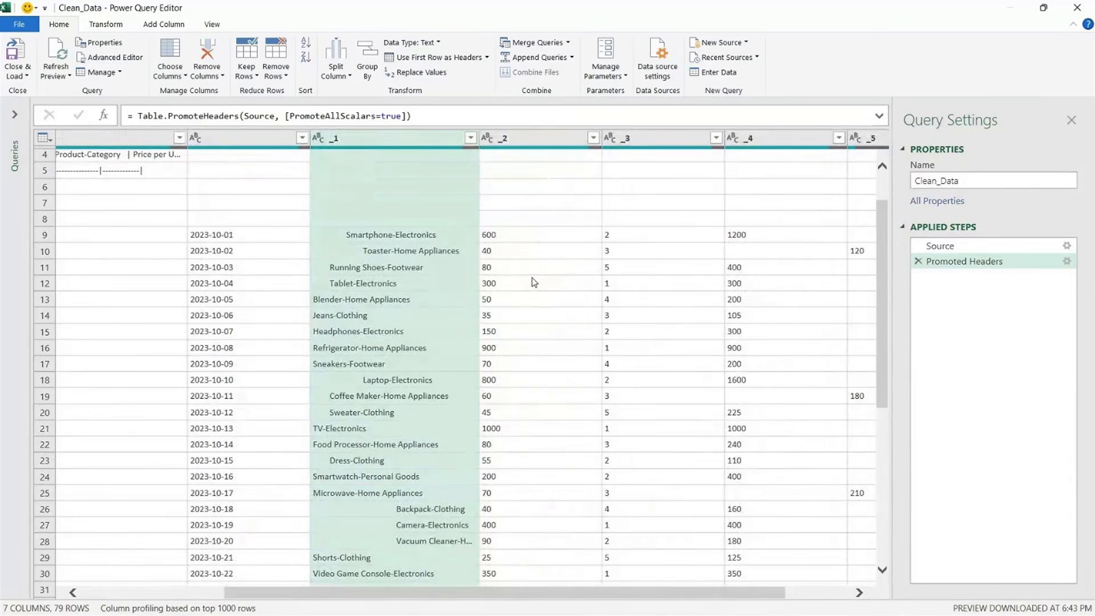
left_click(519, 140)
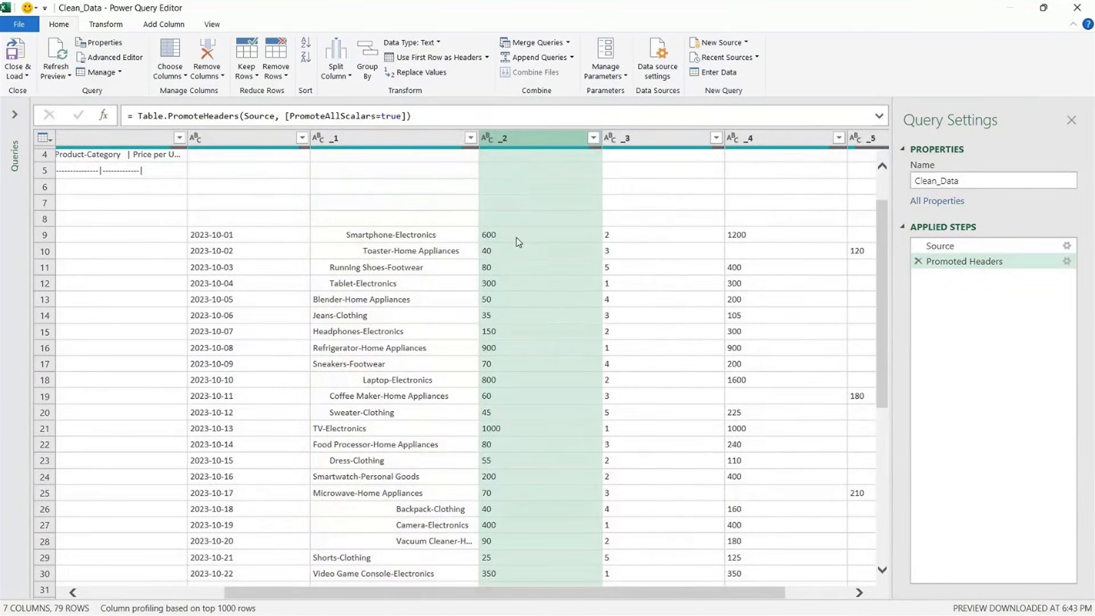
left_click(658, 141)
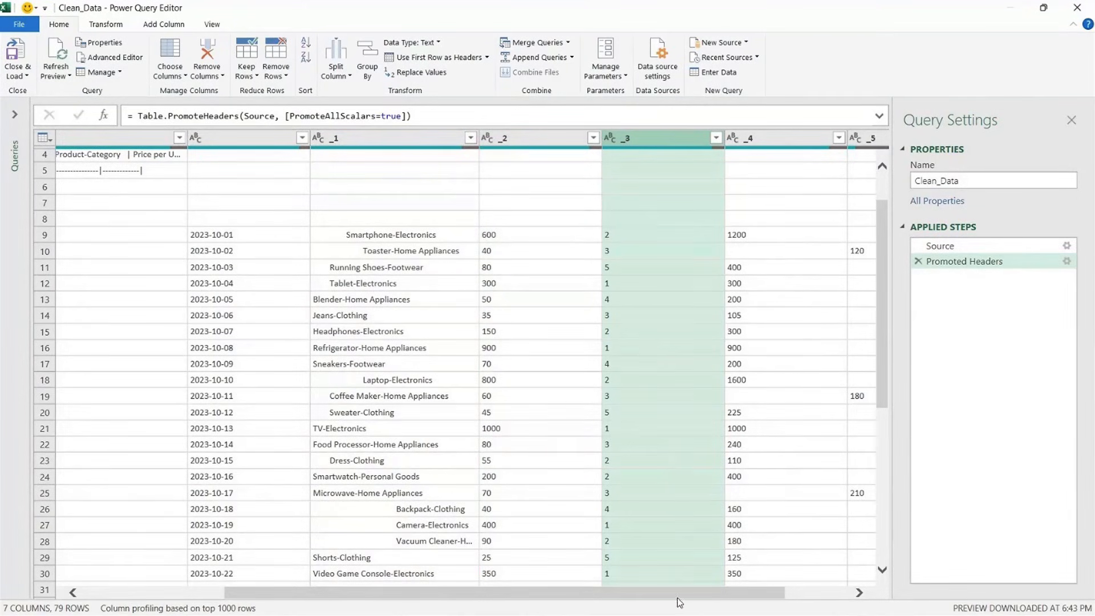
scroll(677, 596, "right", 2)
left_click(703, 135)
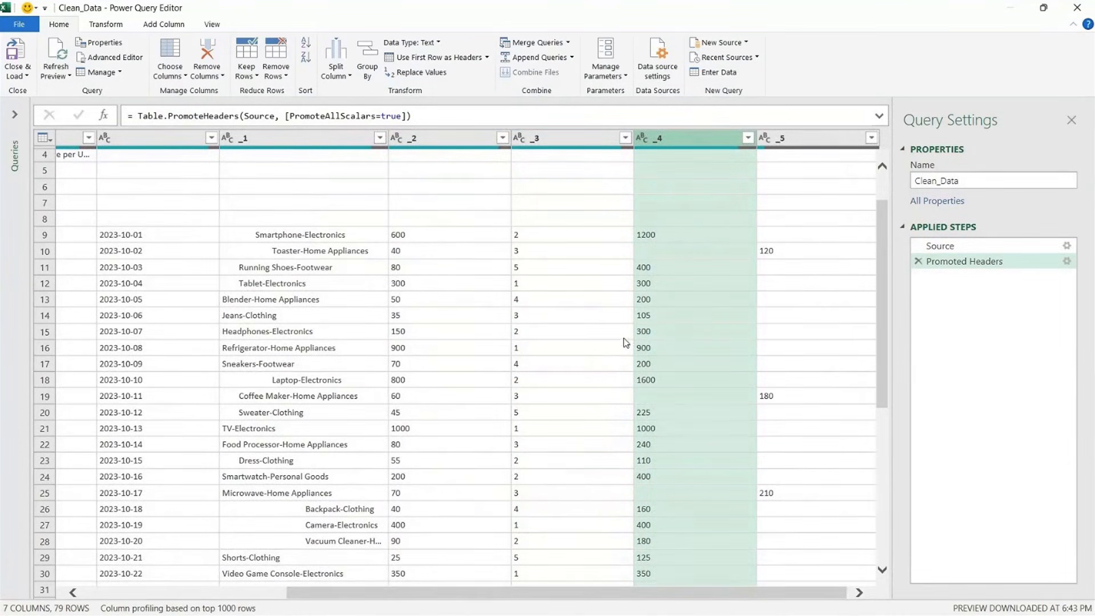
left_click_drag(767, 599, 771, 599)
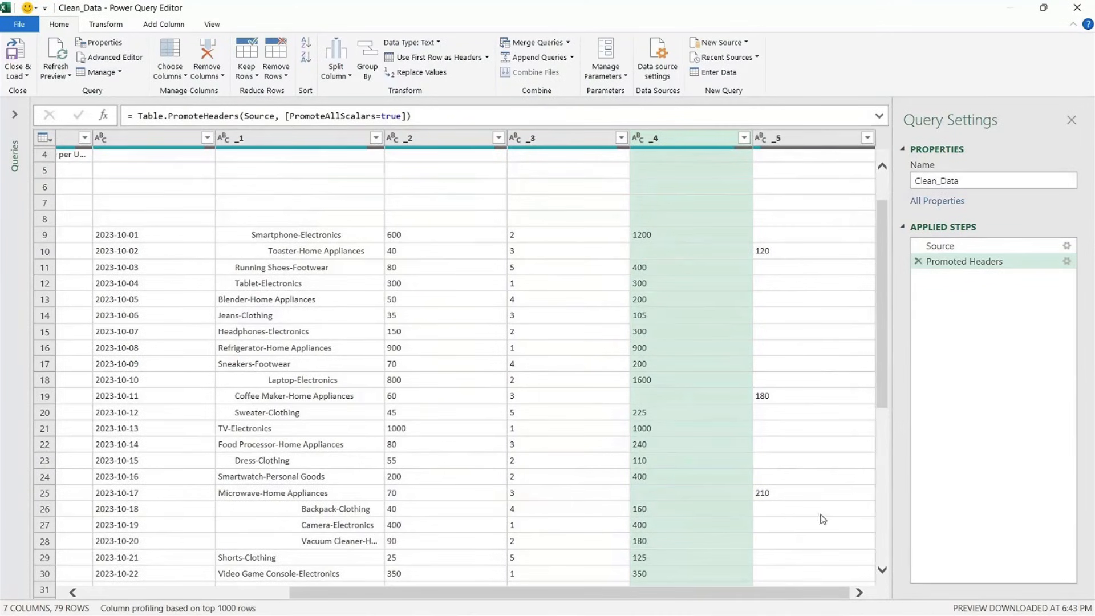
left_click(809, 138)
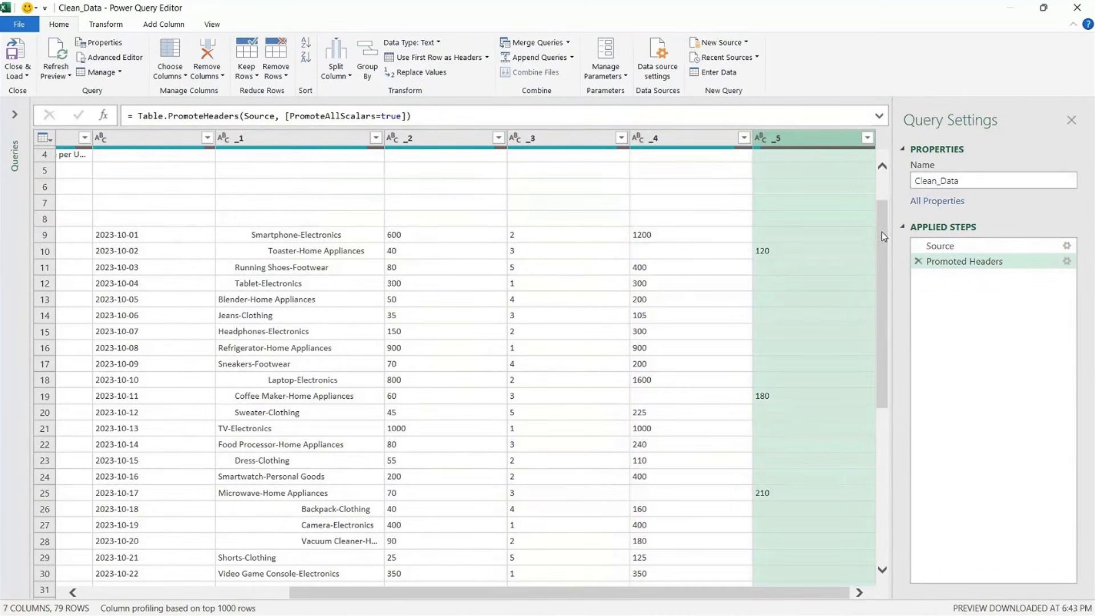
Compare the order totals in columns _4 and _5 across the rows
left_click_drag(882, 232, 890, 205)
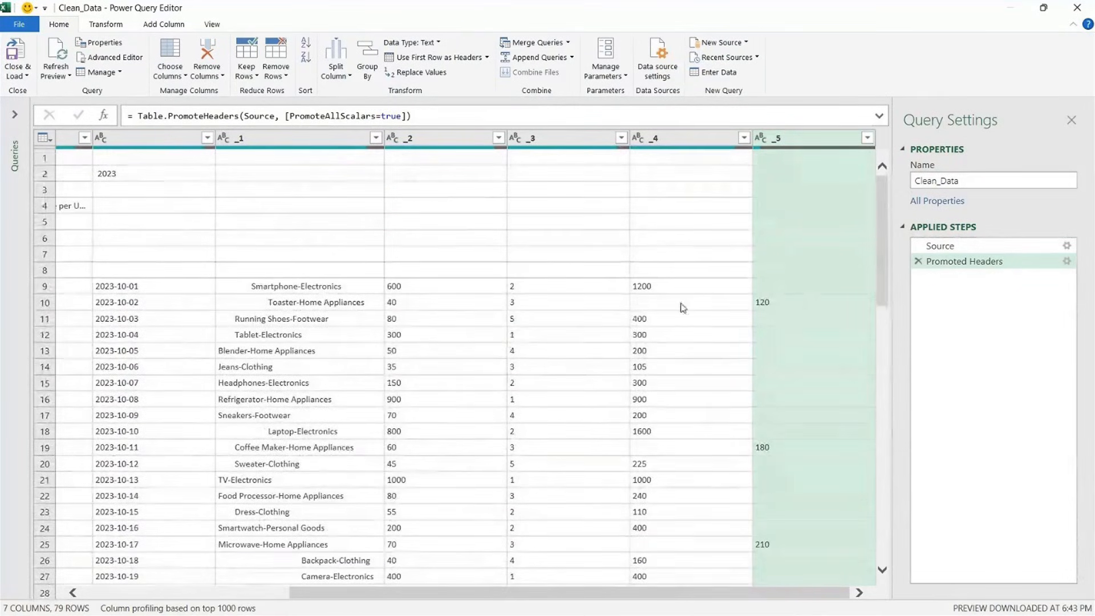
left_click(793, 301)
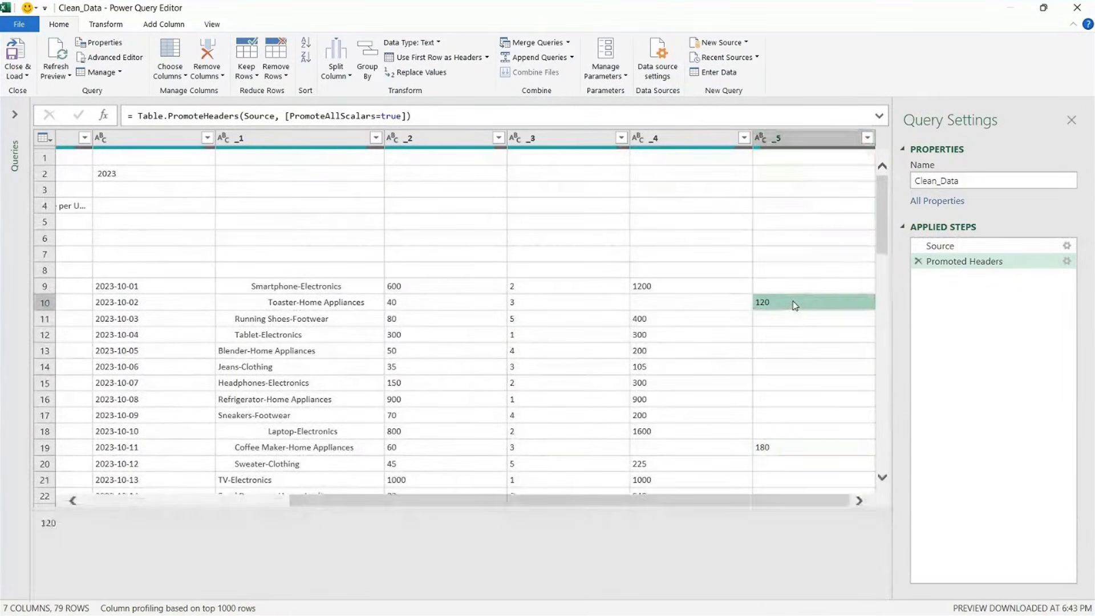
left_click(653, 306)
left_click(671, 146)
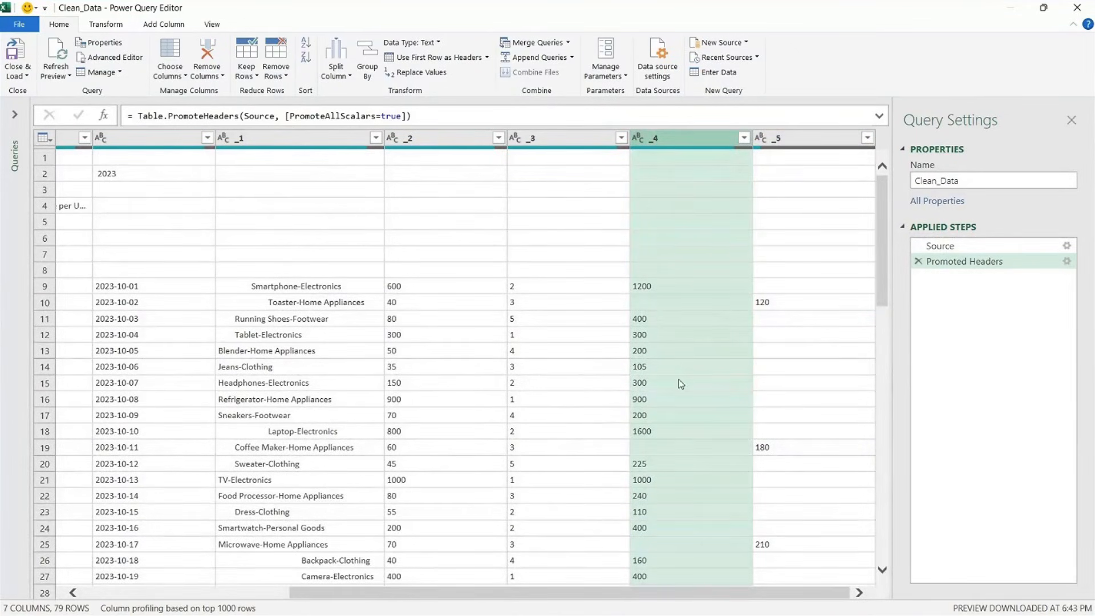
scroll(676, 442, "down", 3)
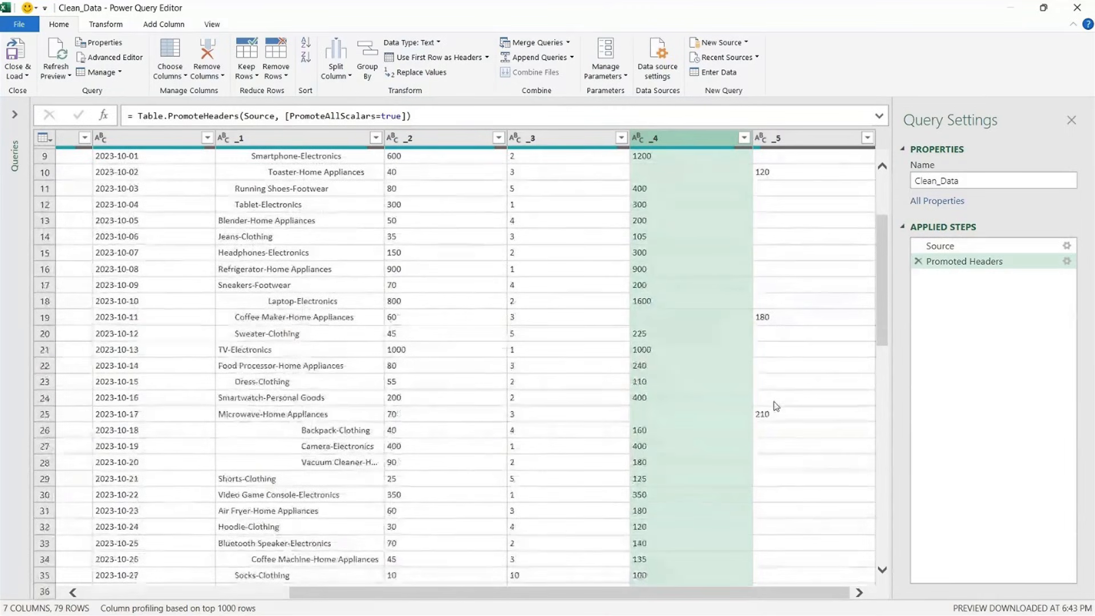
left_click(808, 142)
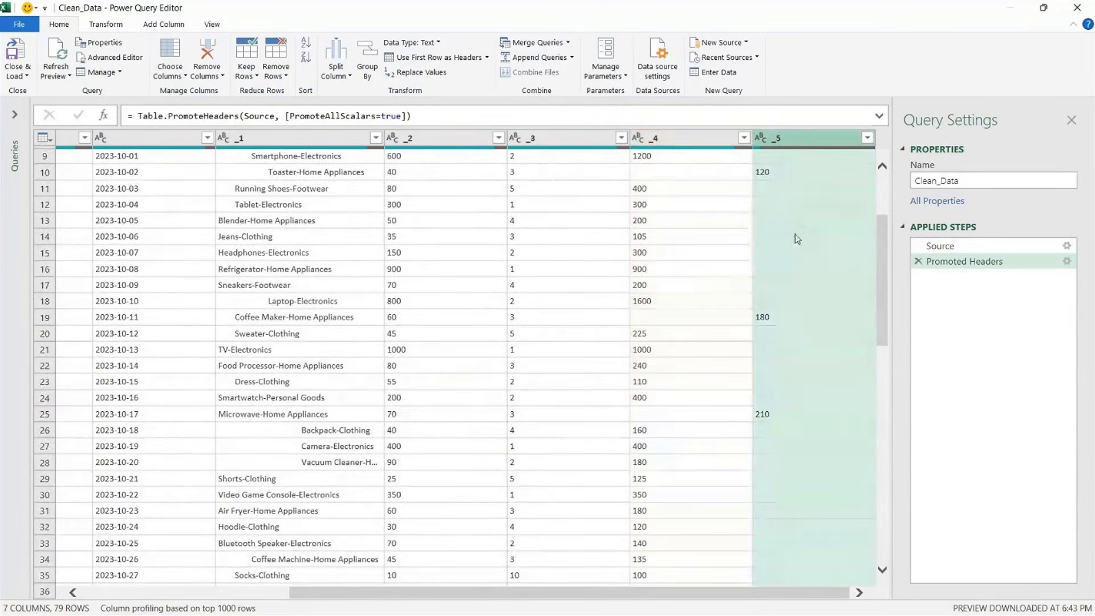
left_click(669, 138)
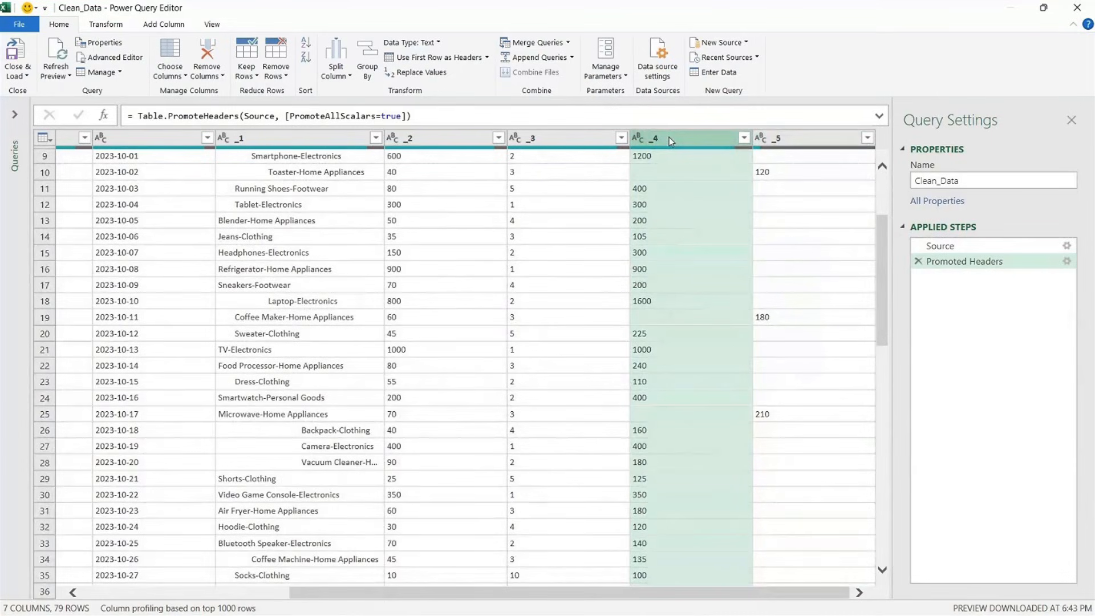
scroll(656, 326, "up", 3)
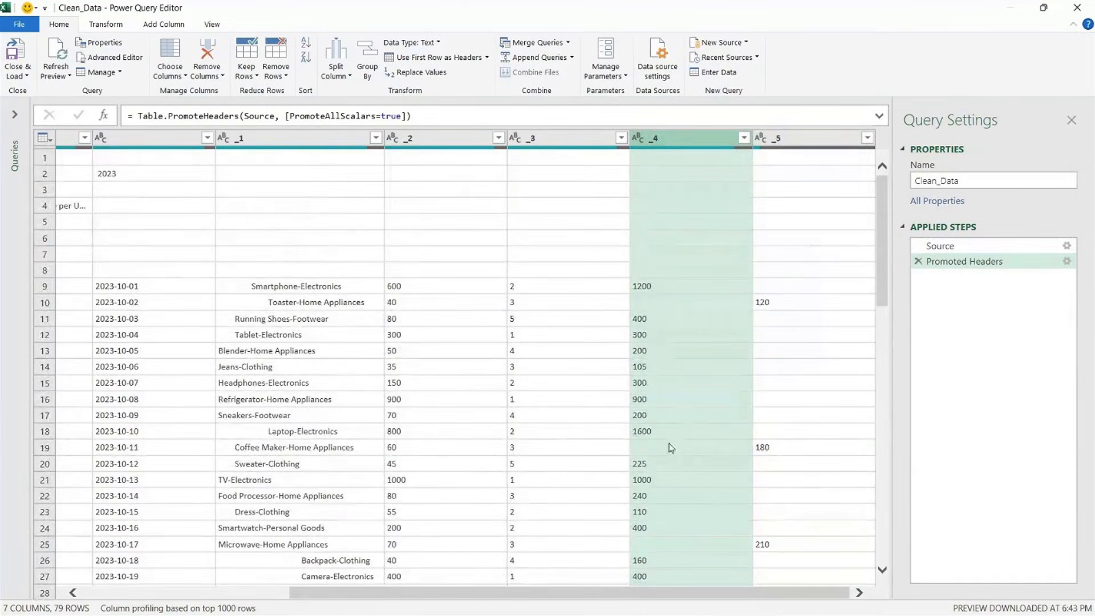
left_click_drag(529, 592, 303, 602)
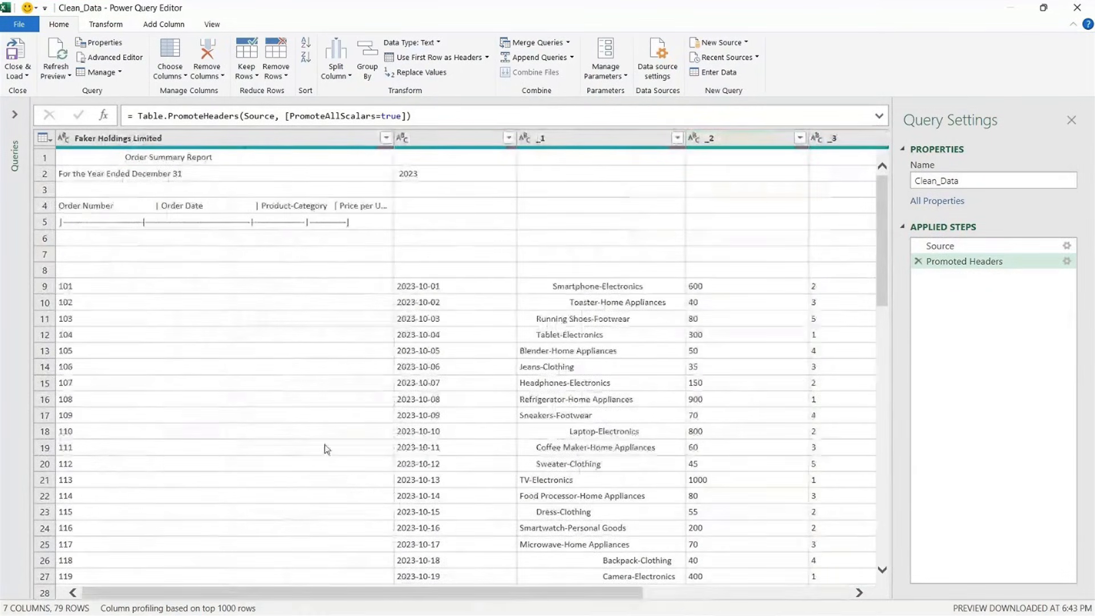
Shrink the cell preview area and narrow the Faker Holdings Limited column to fit more order columns in view
left_click(471, 243)
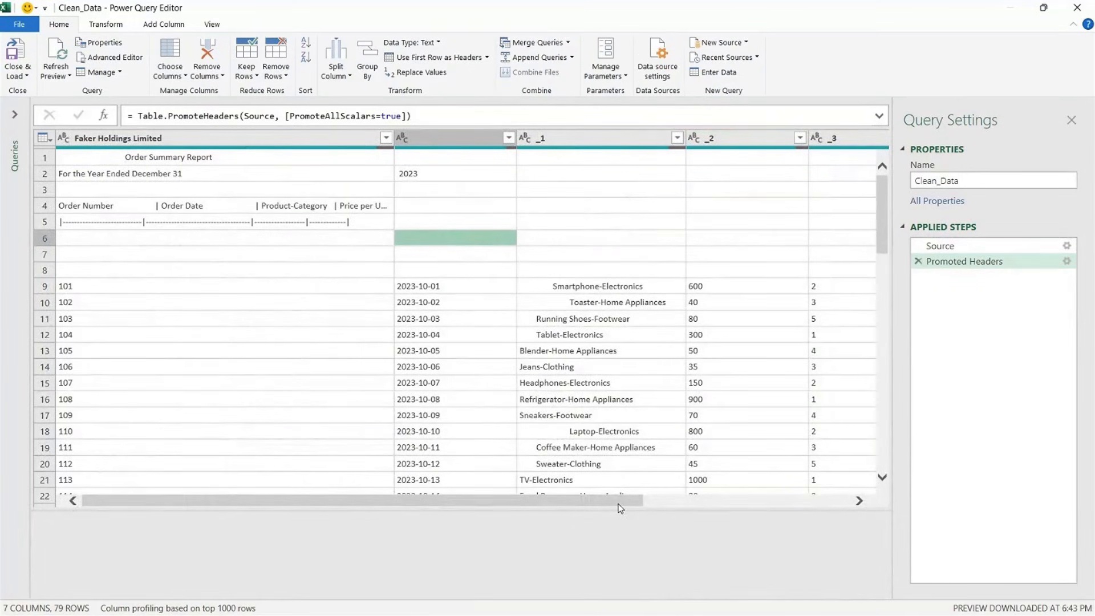
left_click_drag(618, 501, 531, 584)
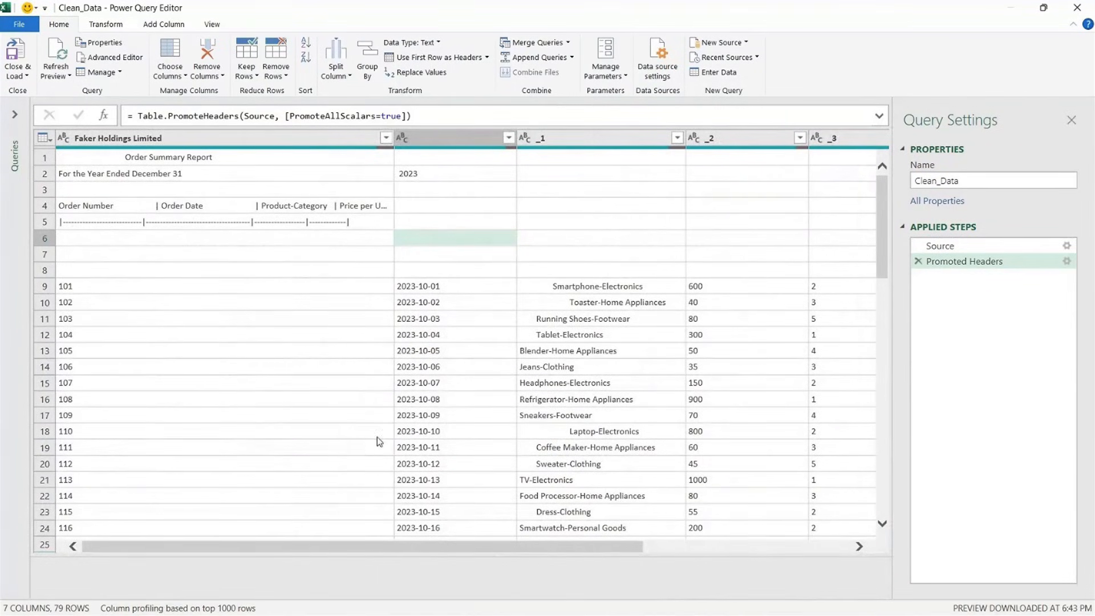
left_click_drag(393, 139, 272, 168)
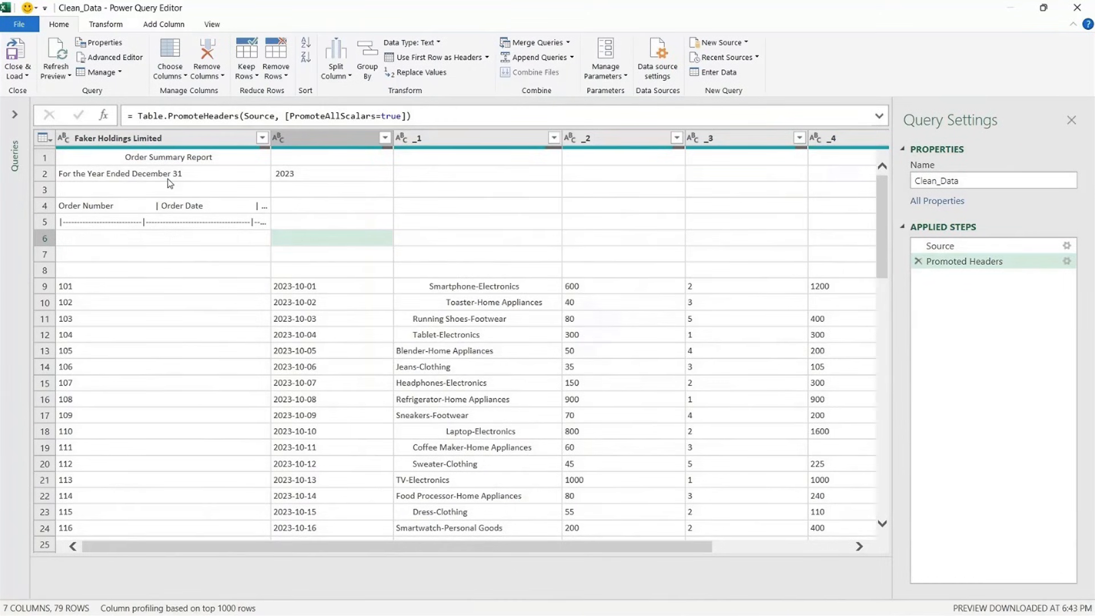
Remove the top 3 rows, which hold the report title, the year-ended line and a blank row
left_click(47, 158)
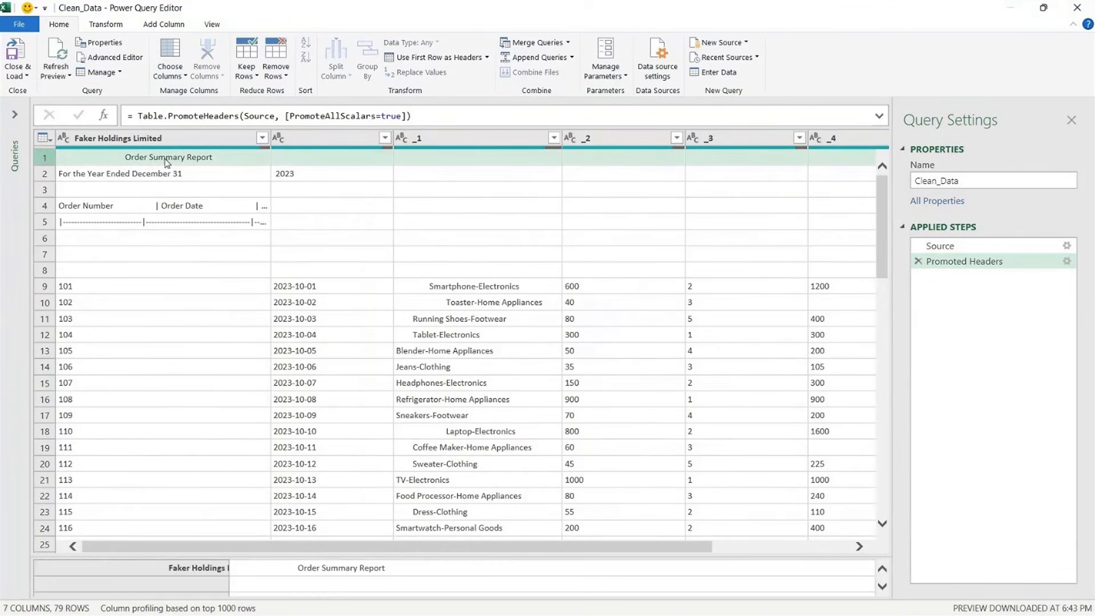
left_click(47, 173)
left_click(46, 189)
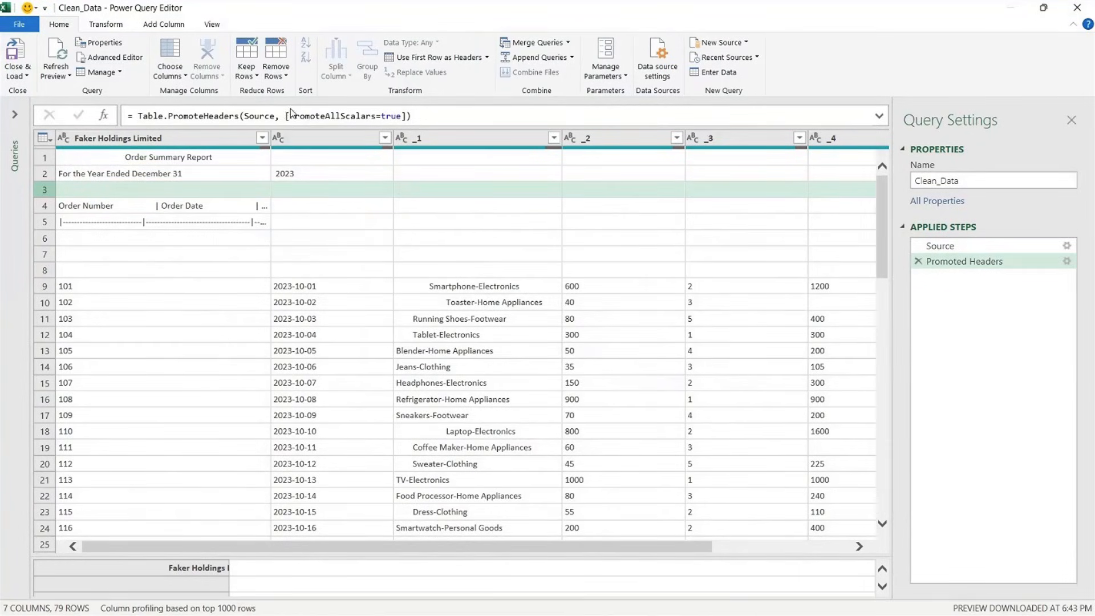
left_click(285, 76)
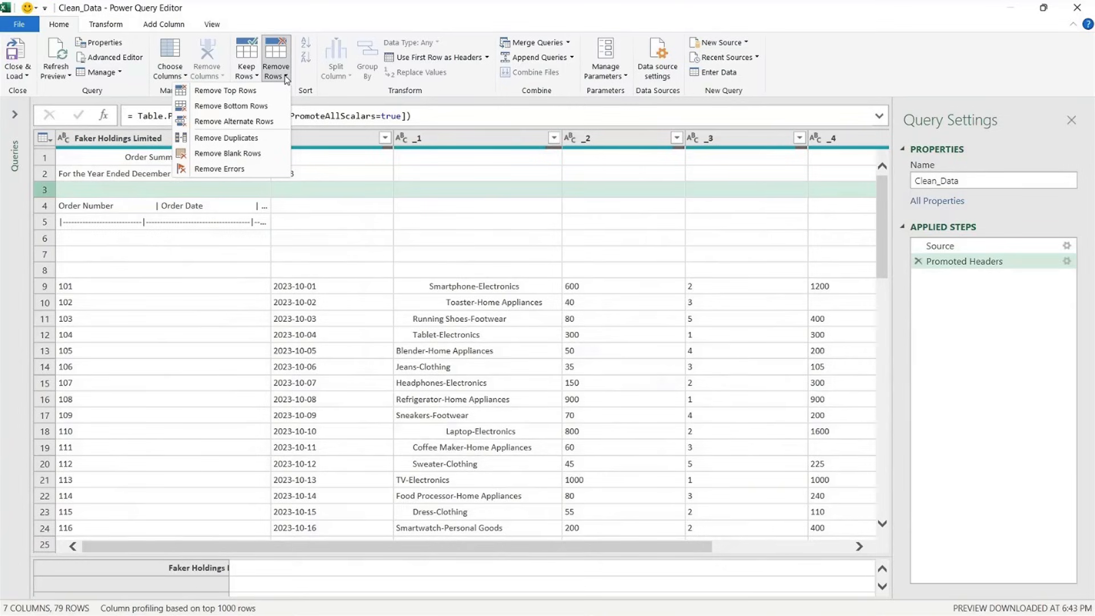
left_click(246, 93)
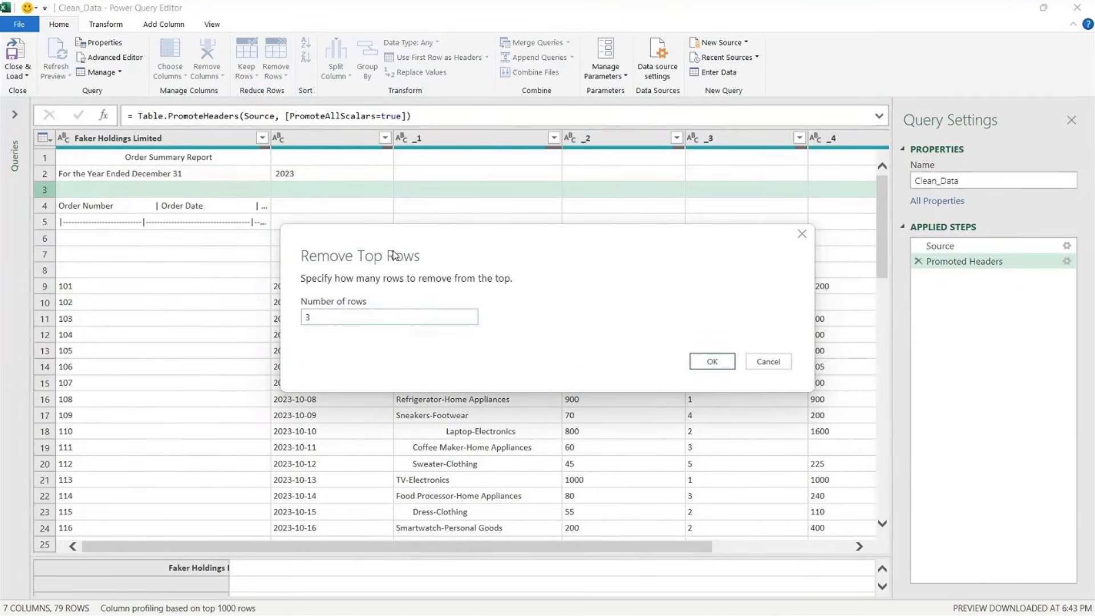
left_click(716, 365)
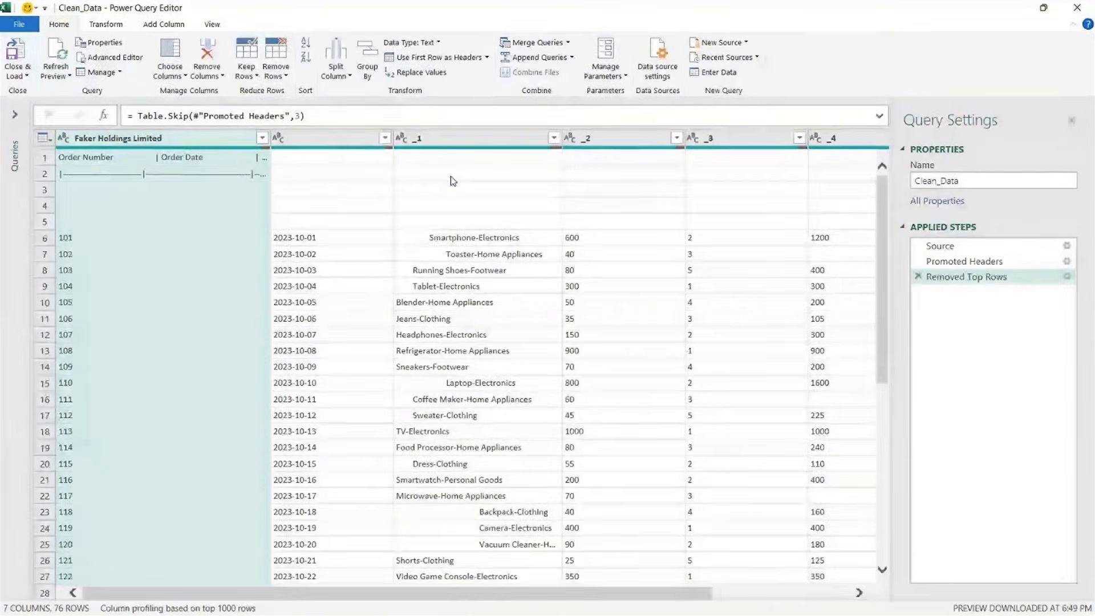
Merge columns _5 and _4 with no separator into one column named Merged
left_click(425, 255)
scroll(229, 547, "right", 3)
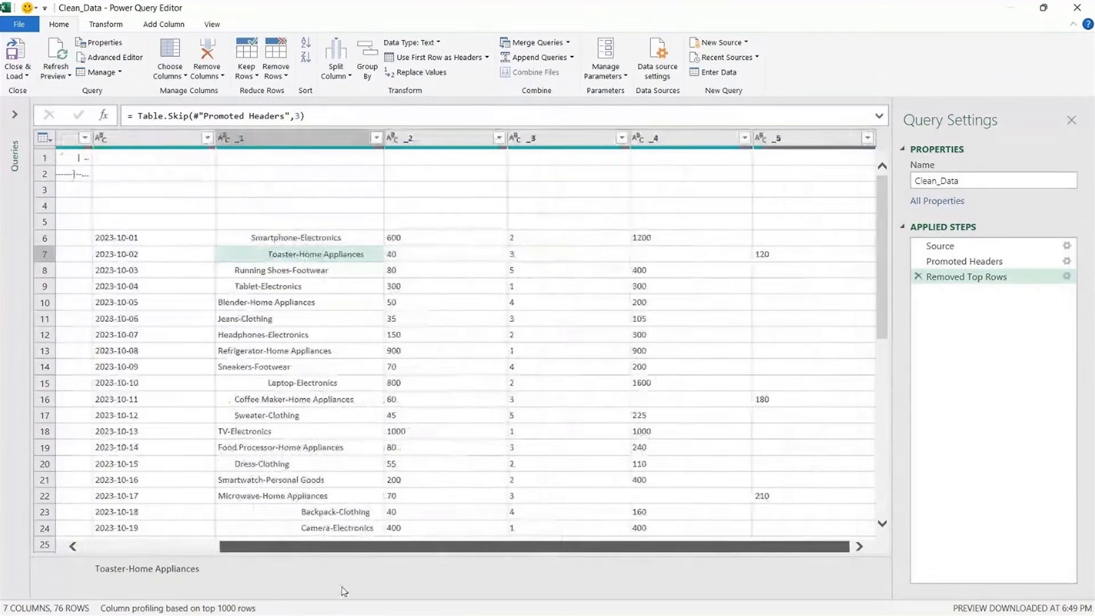
left_click(816, 141)
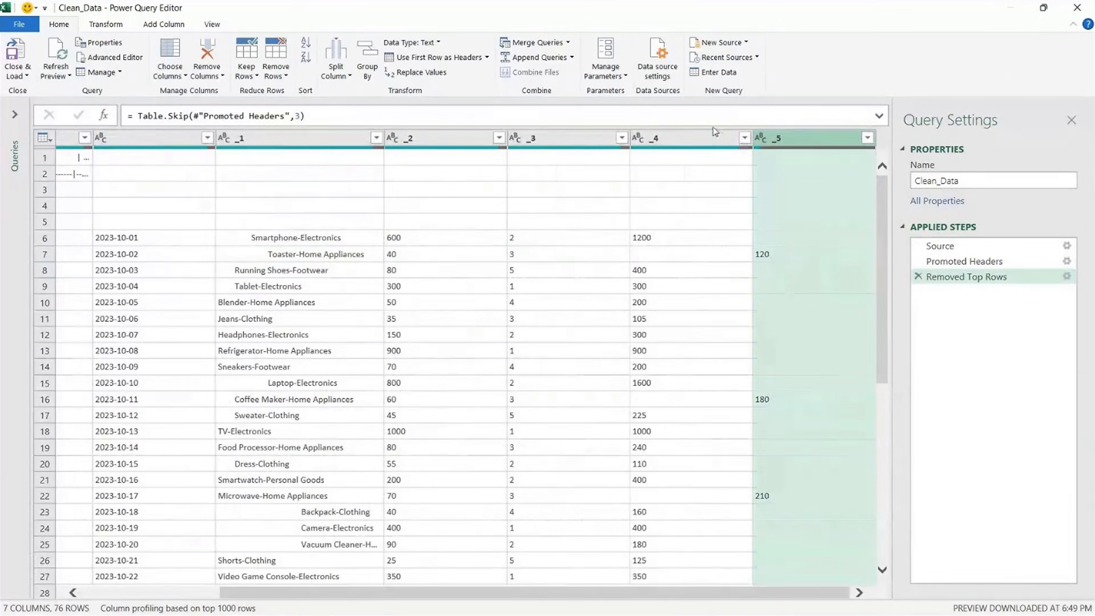
left_click(693, 138)
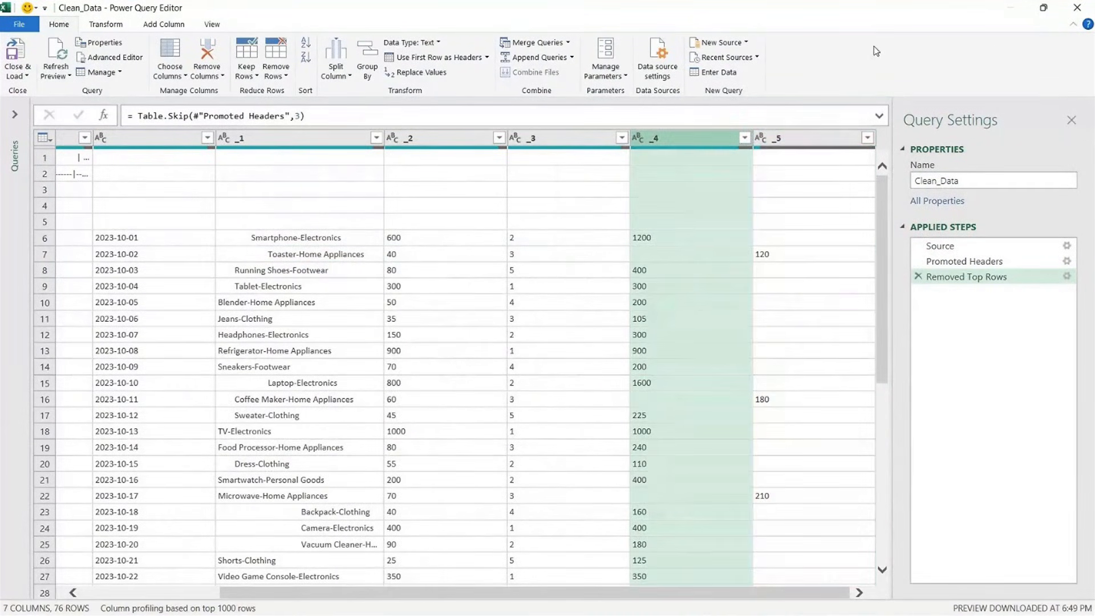
left_click(815, 141)
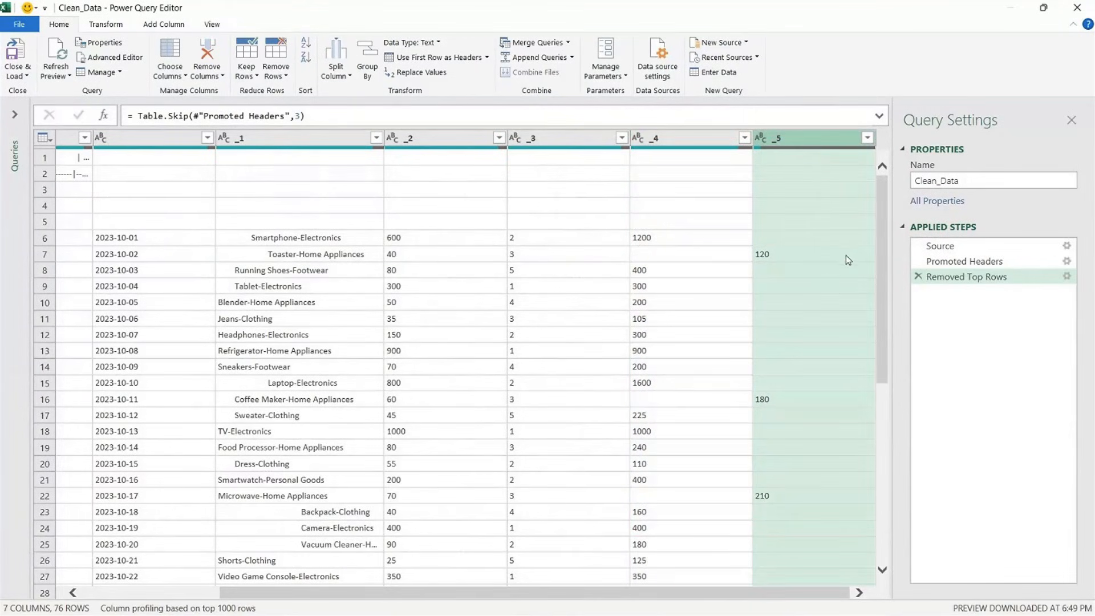
left_click(687, 142, "ctrl")
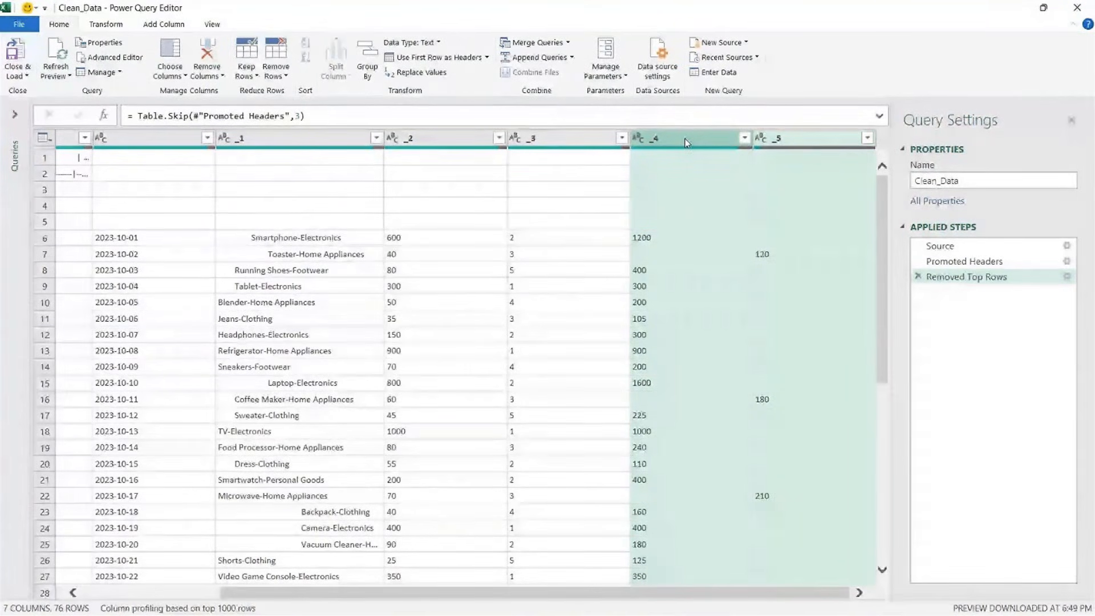
left_click(104, 26)
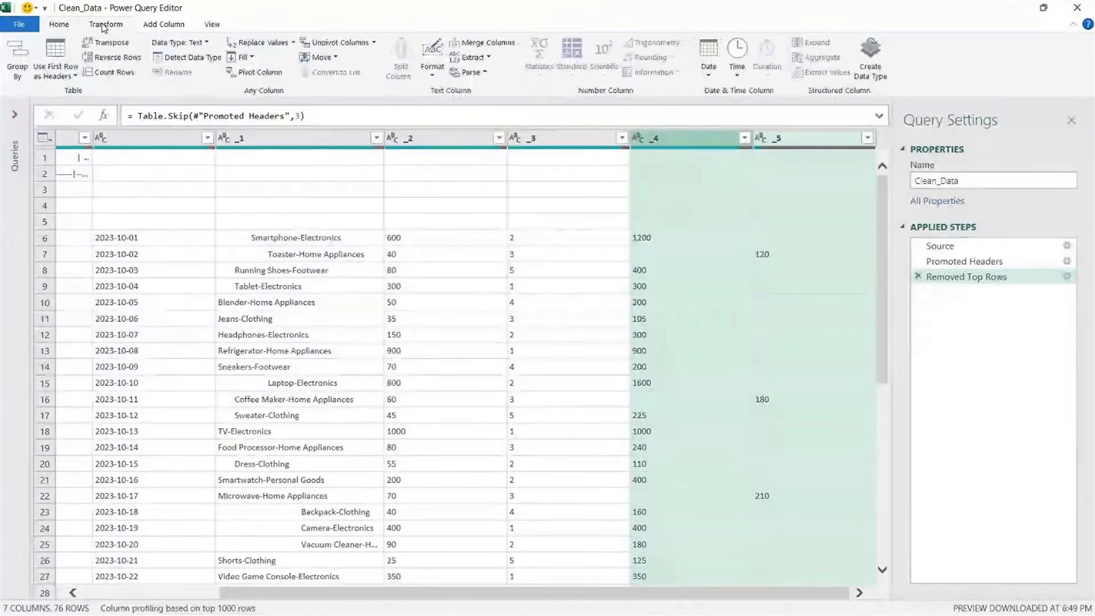
left_click(498, 44)
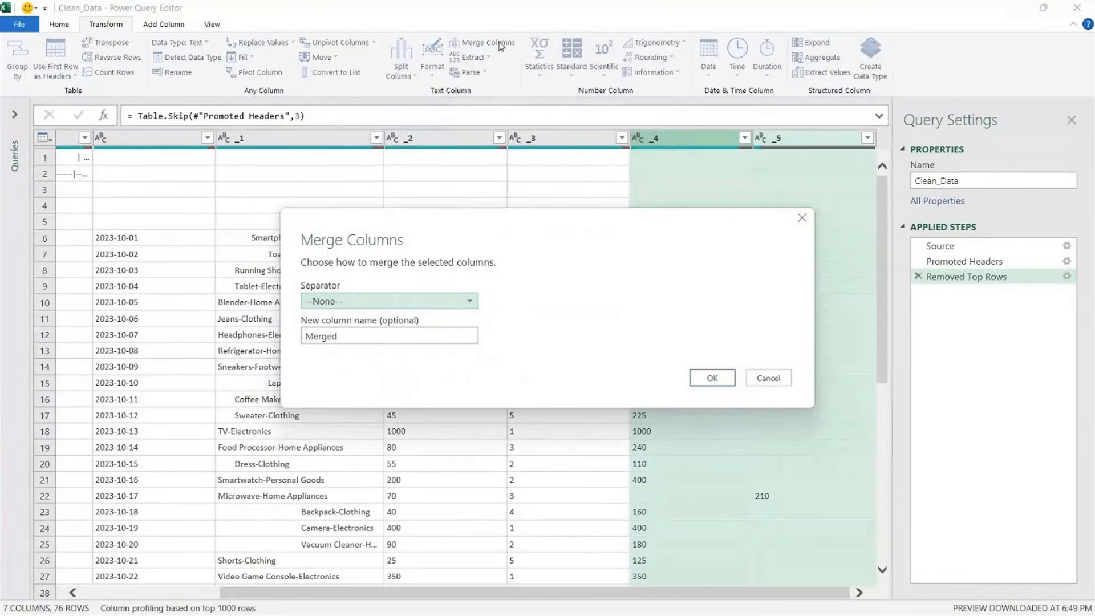
left_click_drag(548, 239, 368, 183)
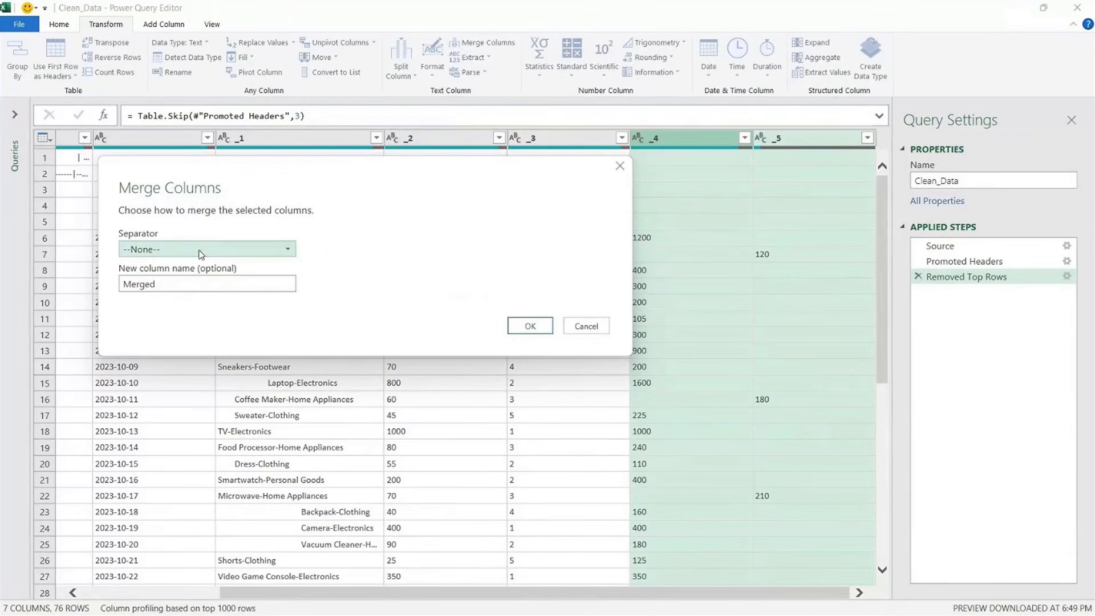
left_click(527, 327)
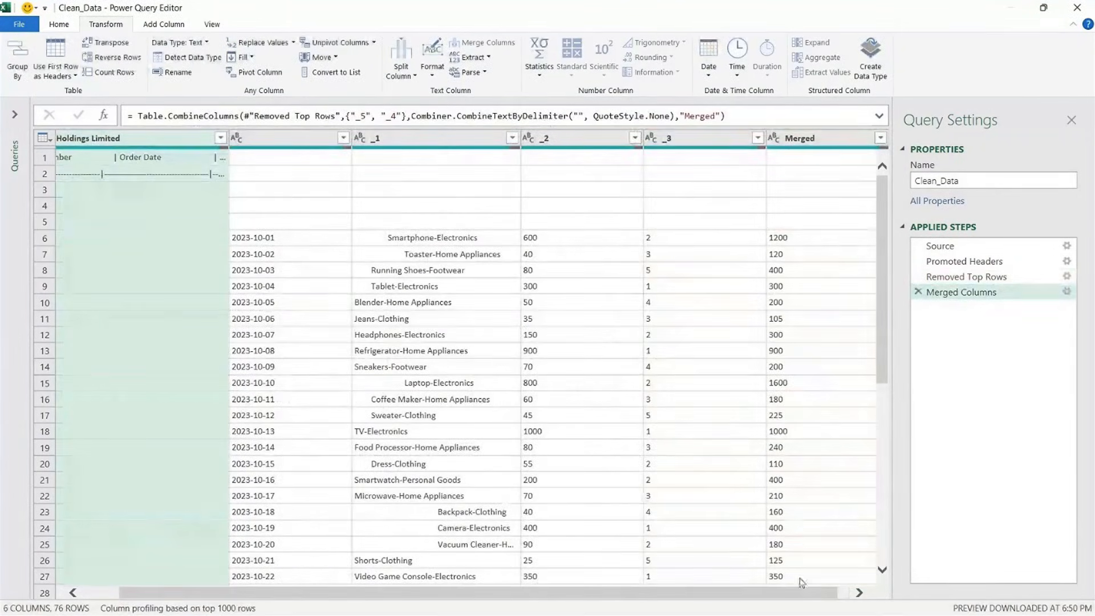
Try removing the blank rows beneath the heading lines, and delete the resulting Removed Blank Rows step
scroll(802, 593, "right", 1)
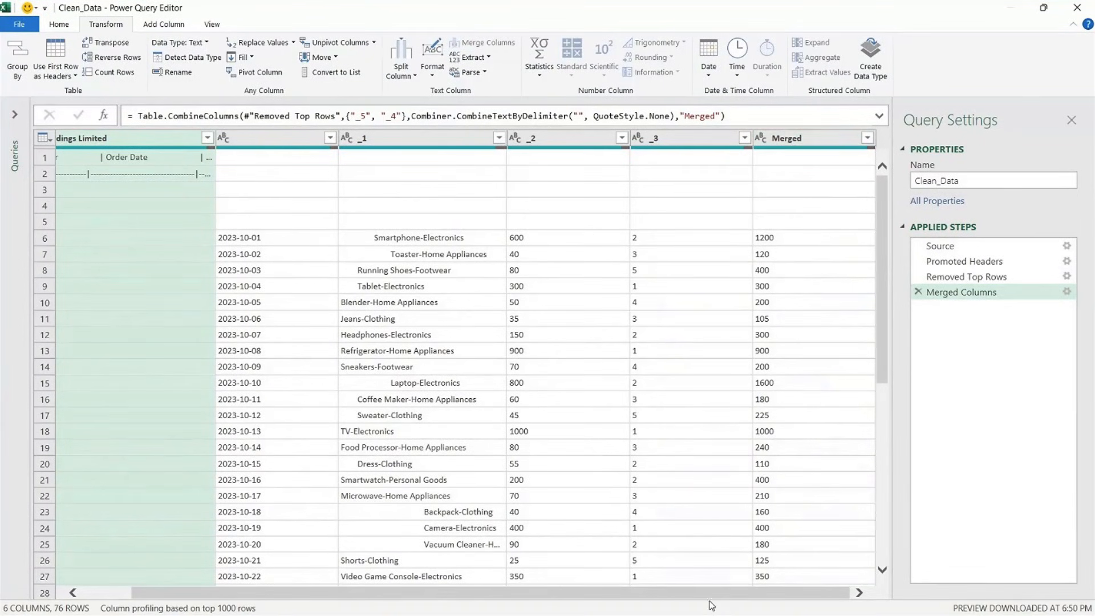
left_click_drag(710, 594, 554, 608)
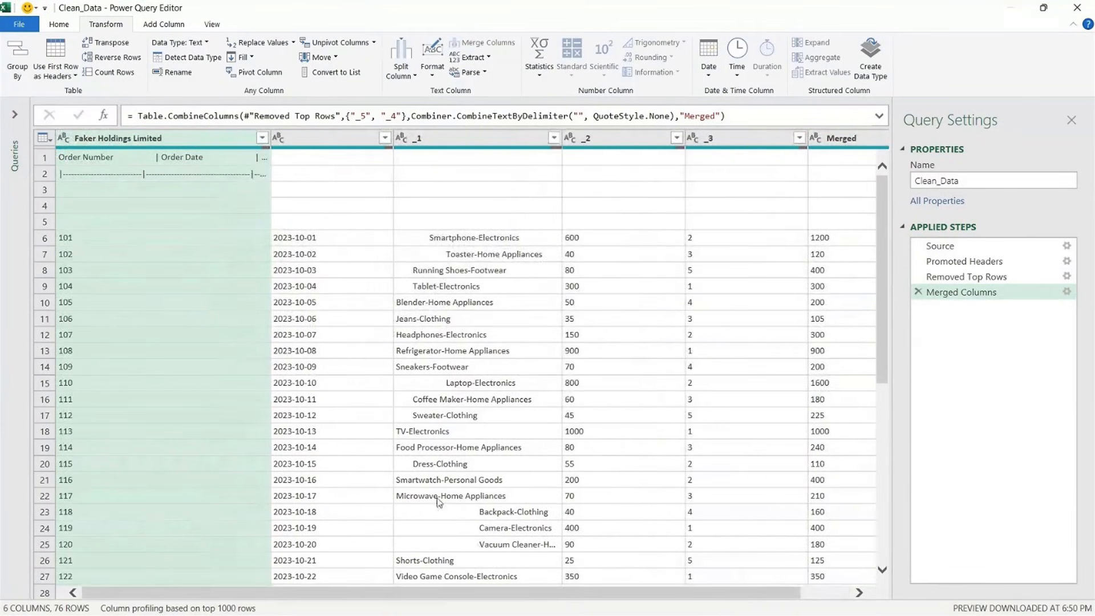
left_click(456, 275)
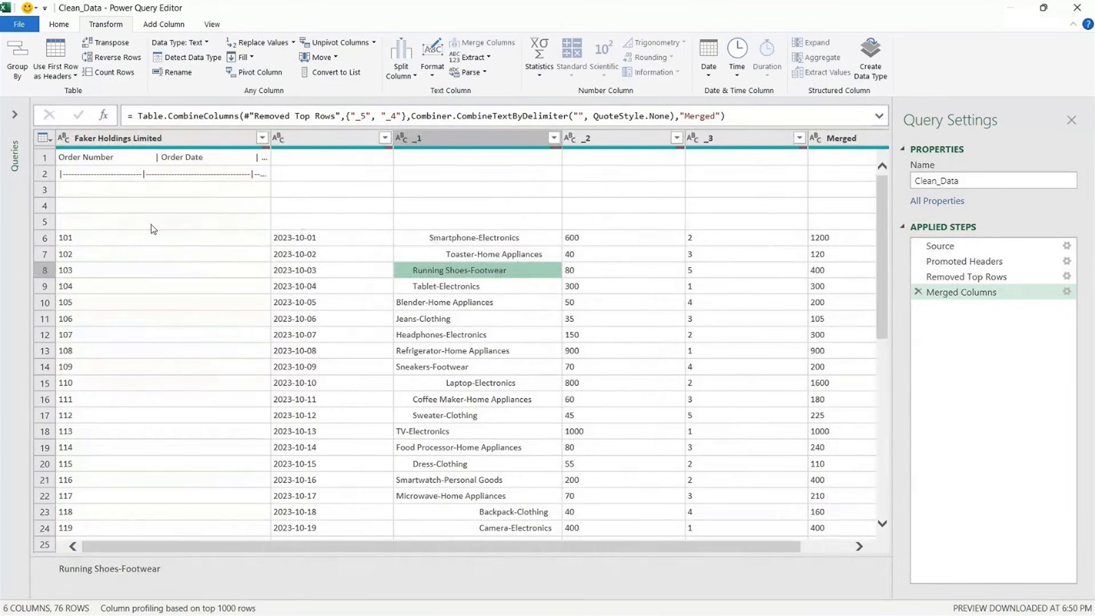
left_click(48, 191)
left_click(47, 206)
left_click(49, 223)
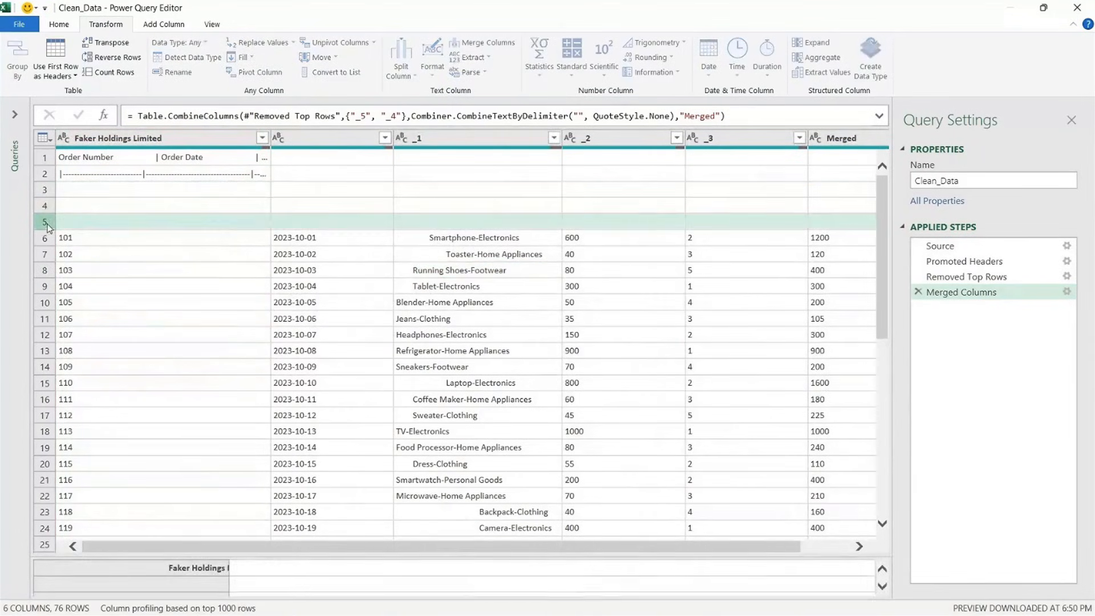
left_click(48, 191)
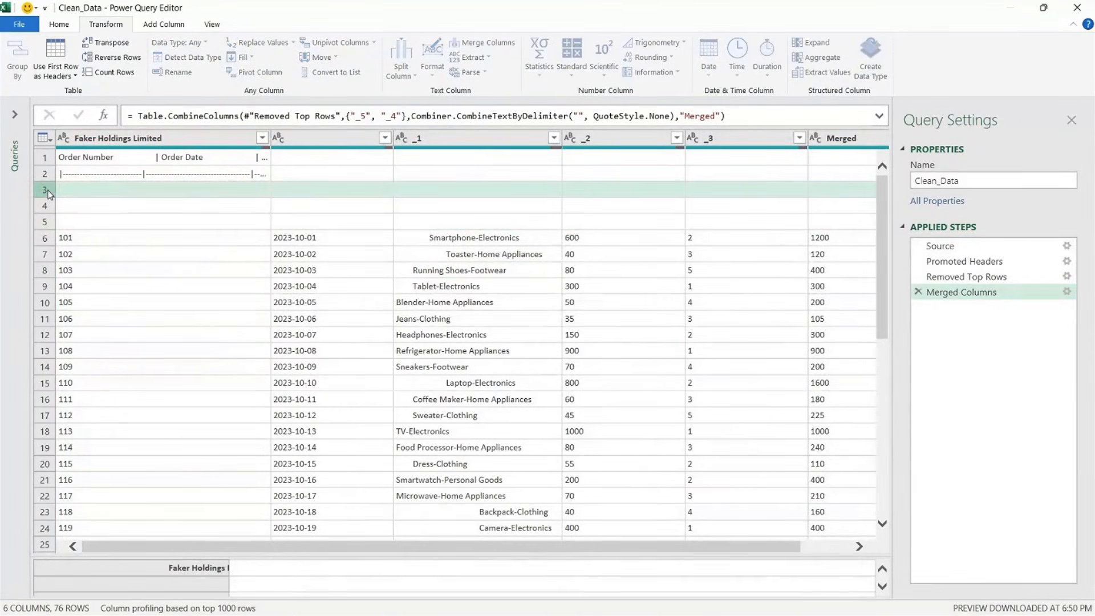
left_click(58, 29)
left_click(276, 68)
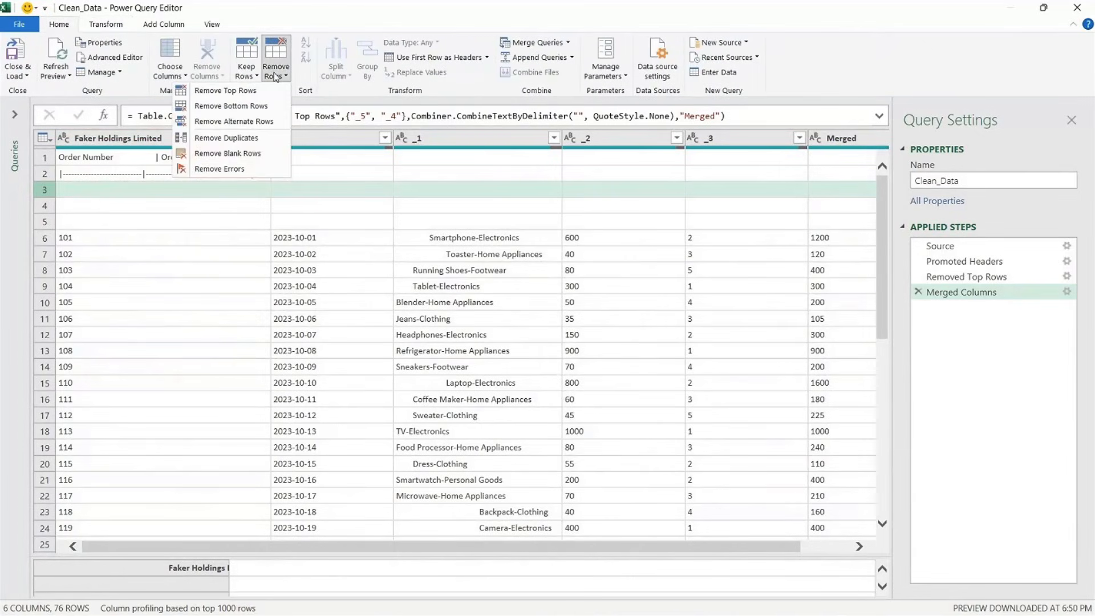
left_click(267, 158)
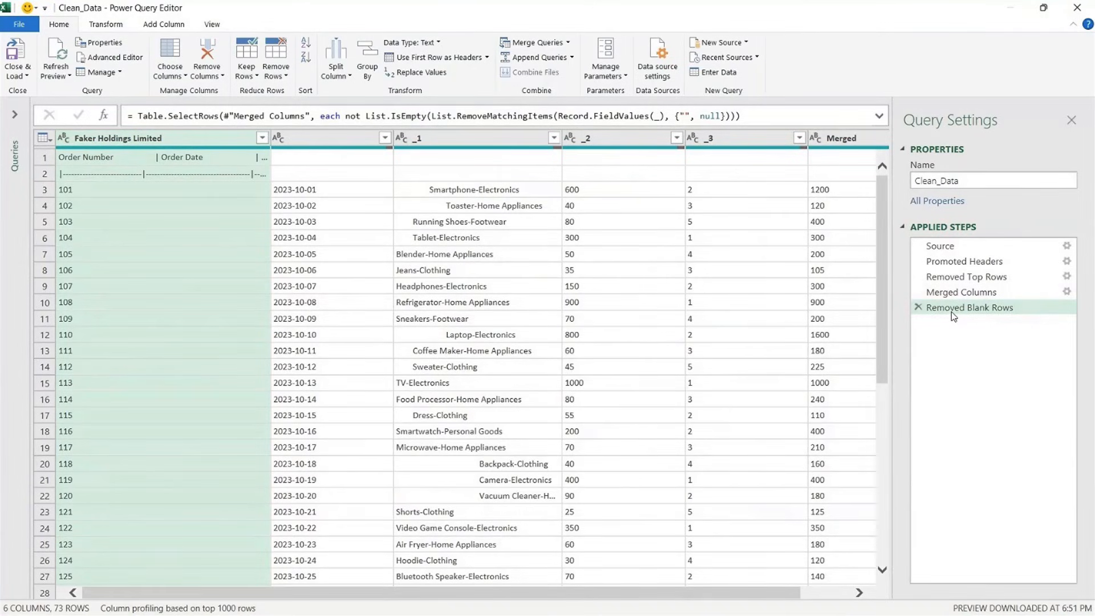
left_click(918, 308)
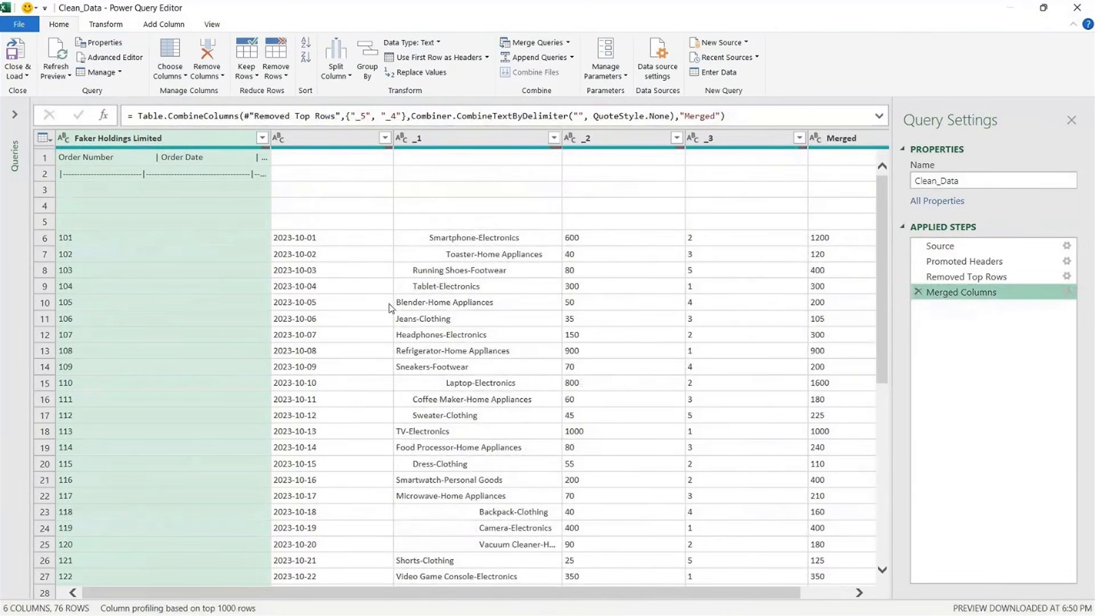
Remove all blank rows from the order table
left_click(144, 191)
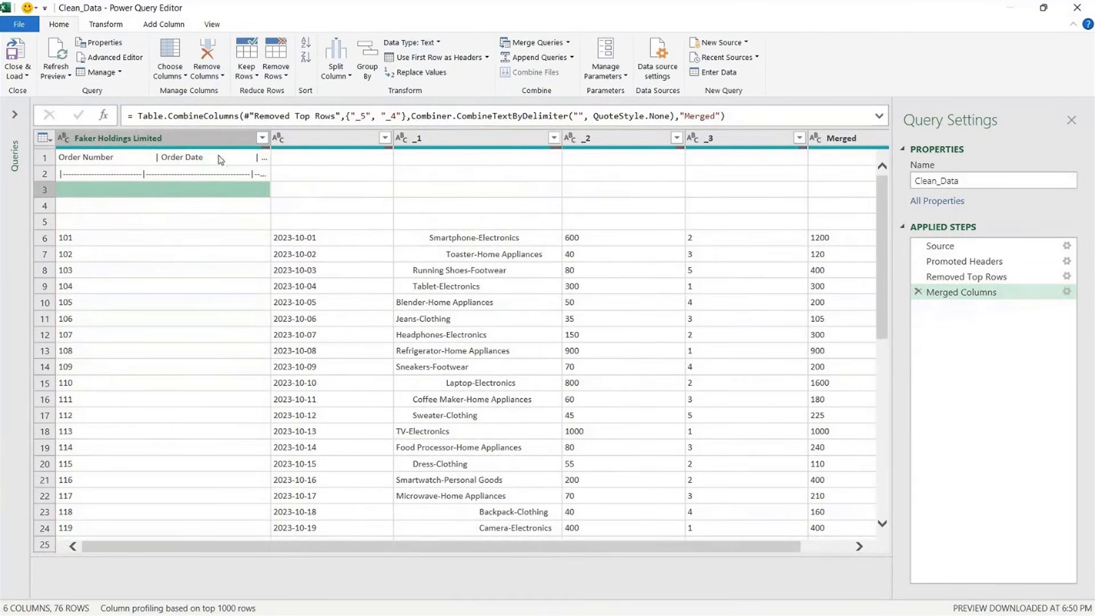
left_click(280, 73)
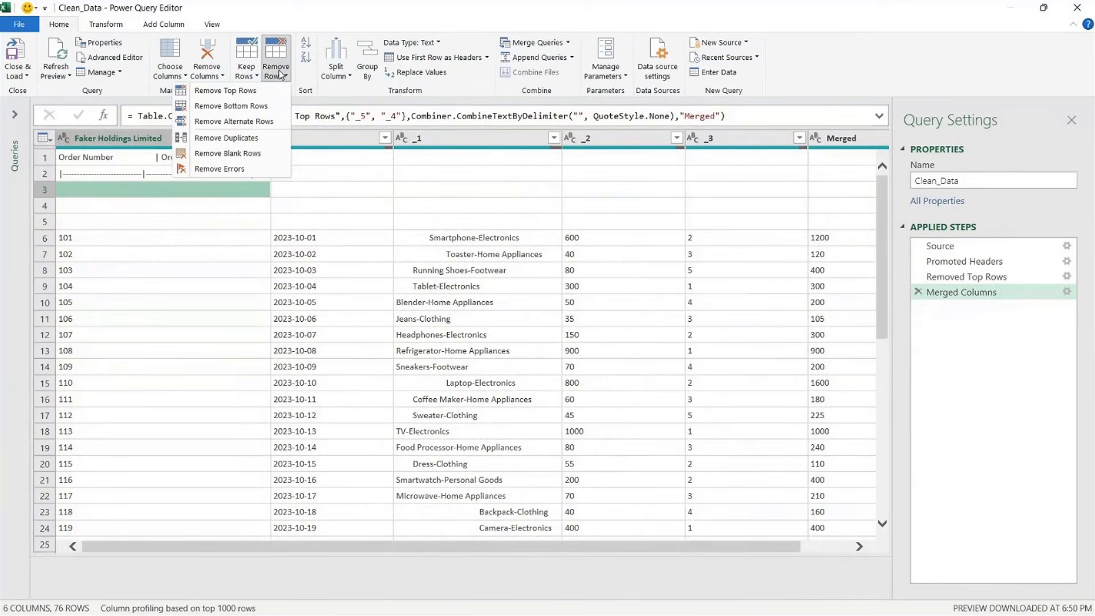
left_click(245, 153)
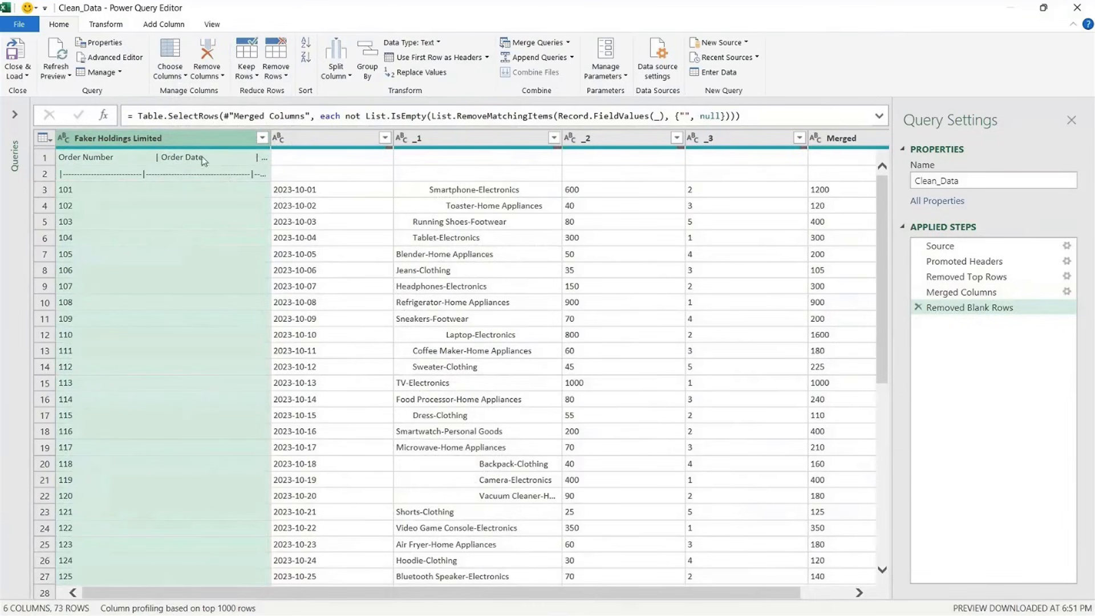
Filter the dashed separator line out of the Faker Holdings Limited column
left_click(47, 174)
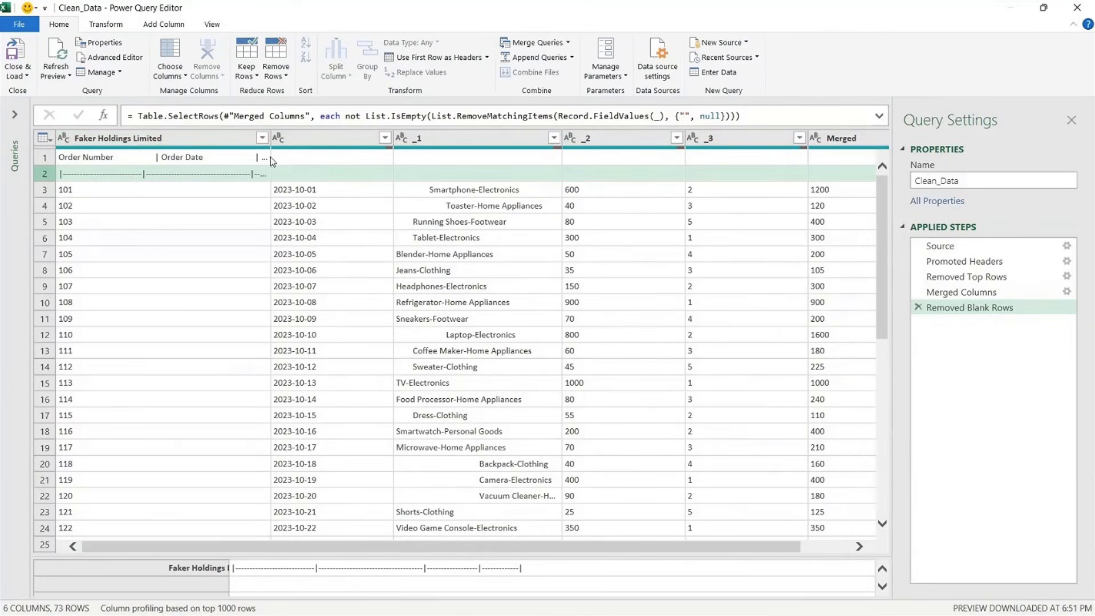
left_click(262, 138)
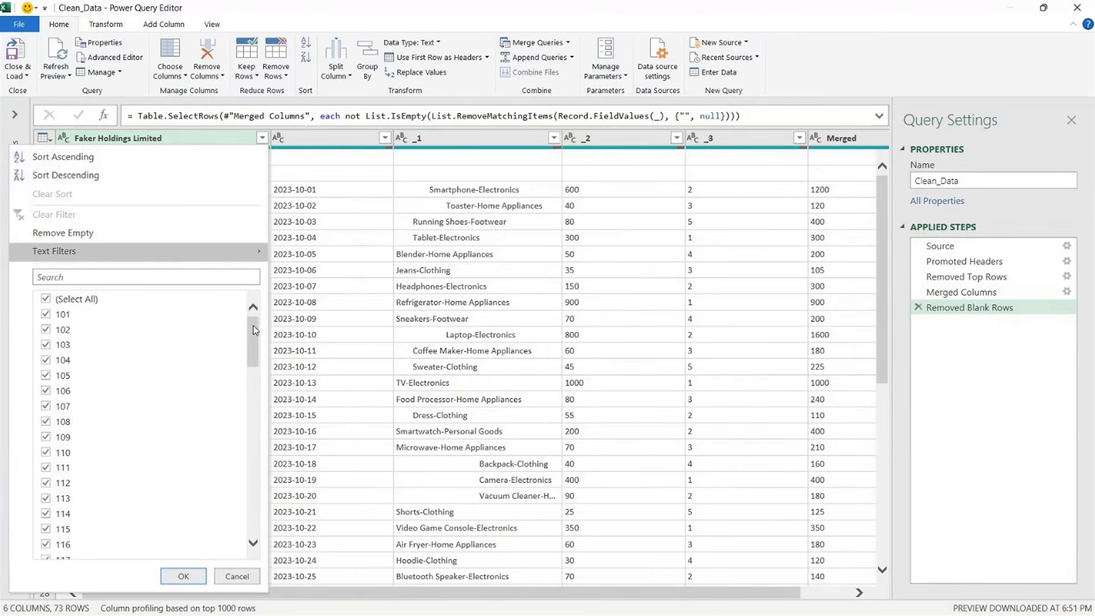
left_click_drag(251, 337, 253, 515)
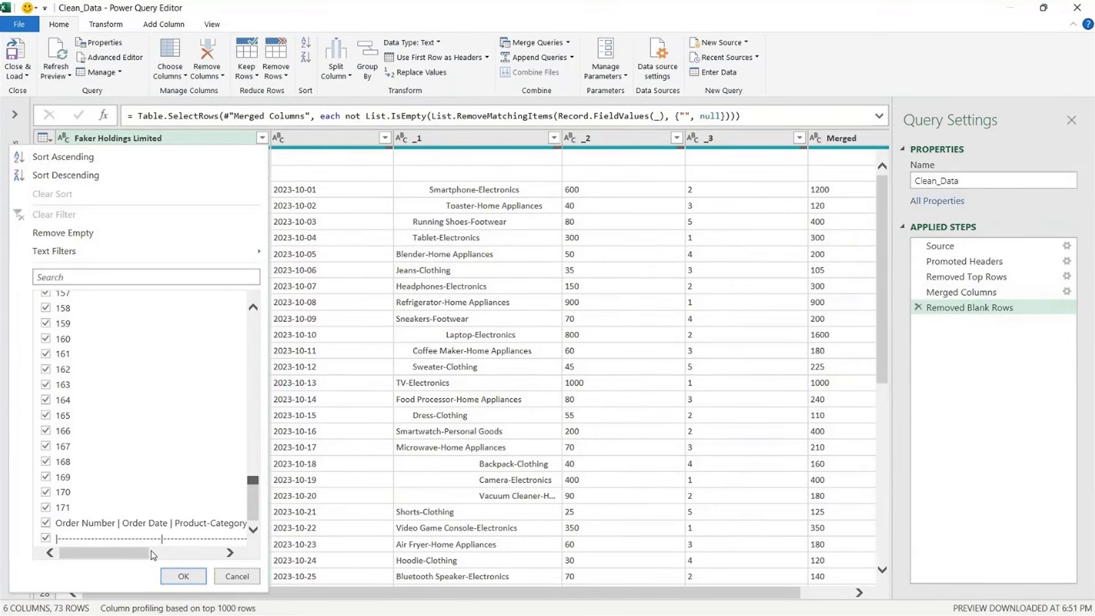
left_click(46, 538)
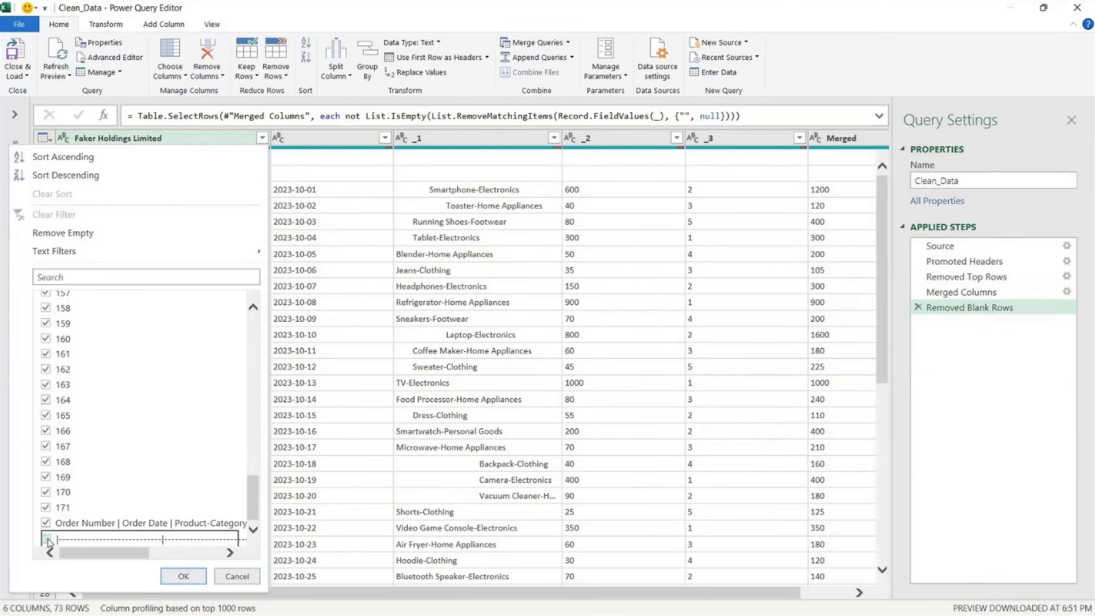
left_click(183, 576)
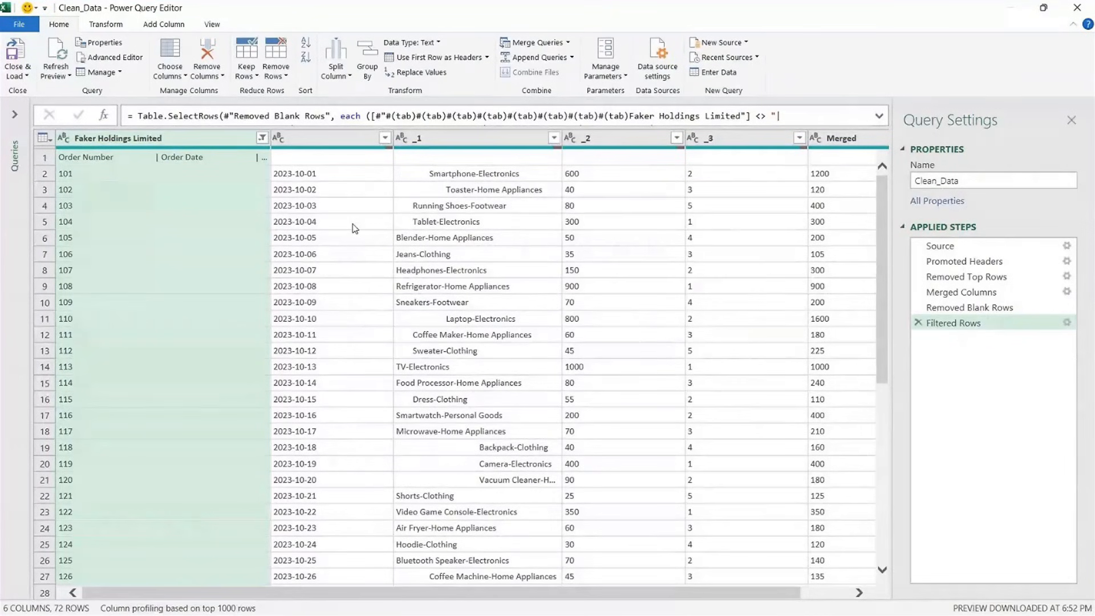
Widen the Faker Holdings Limited column to show the full heading text in row 1 and compare it with the other columns
left_click(215, 206)
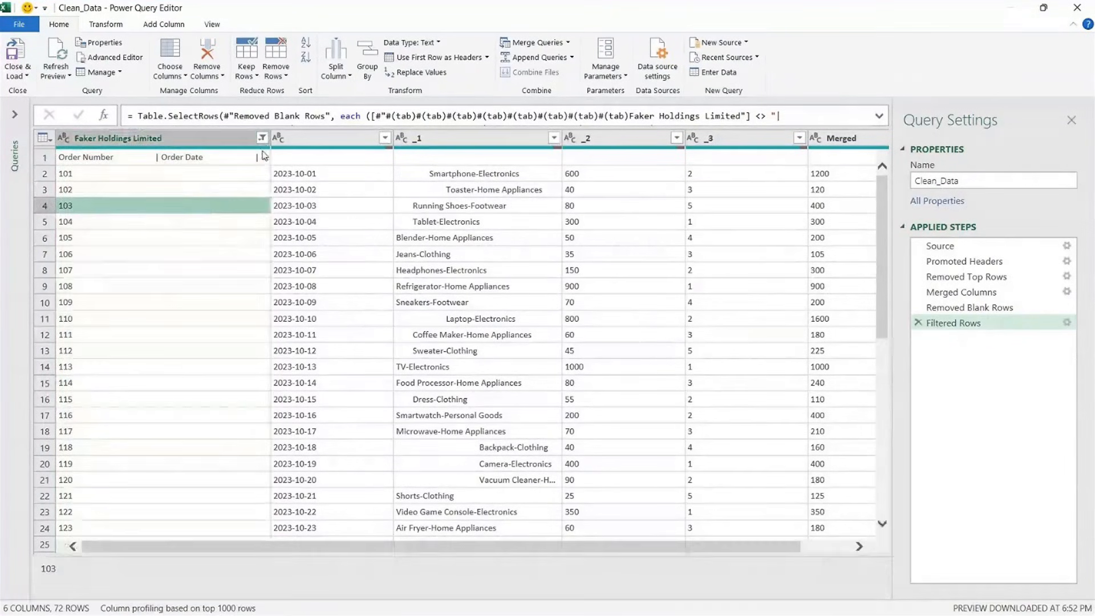
left_click_drag(273, 139, 512, 155)
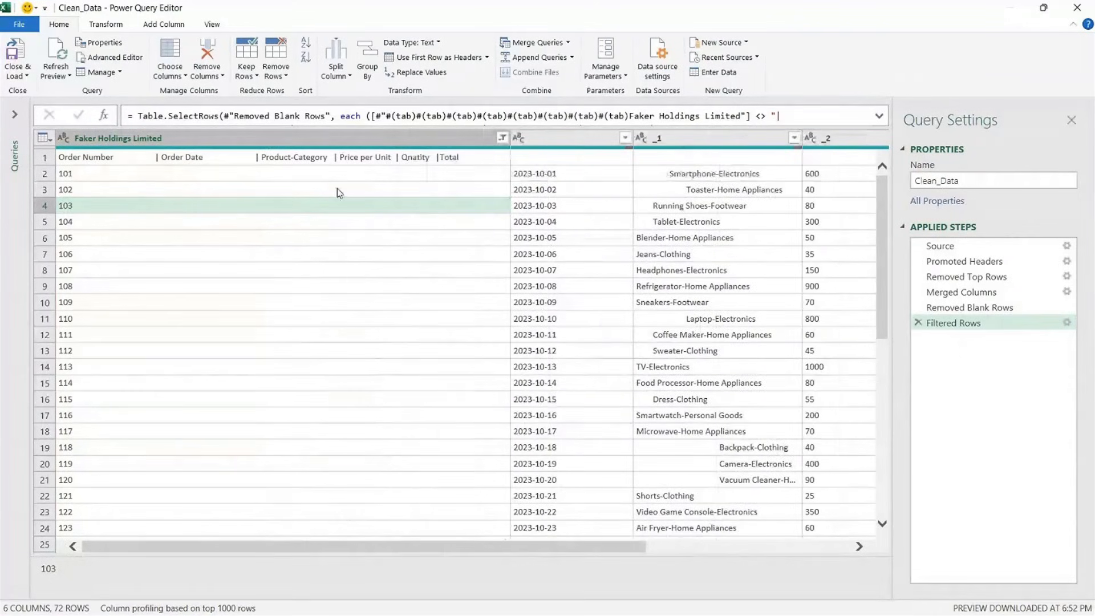
left_click(234, 158)
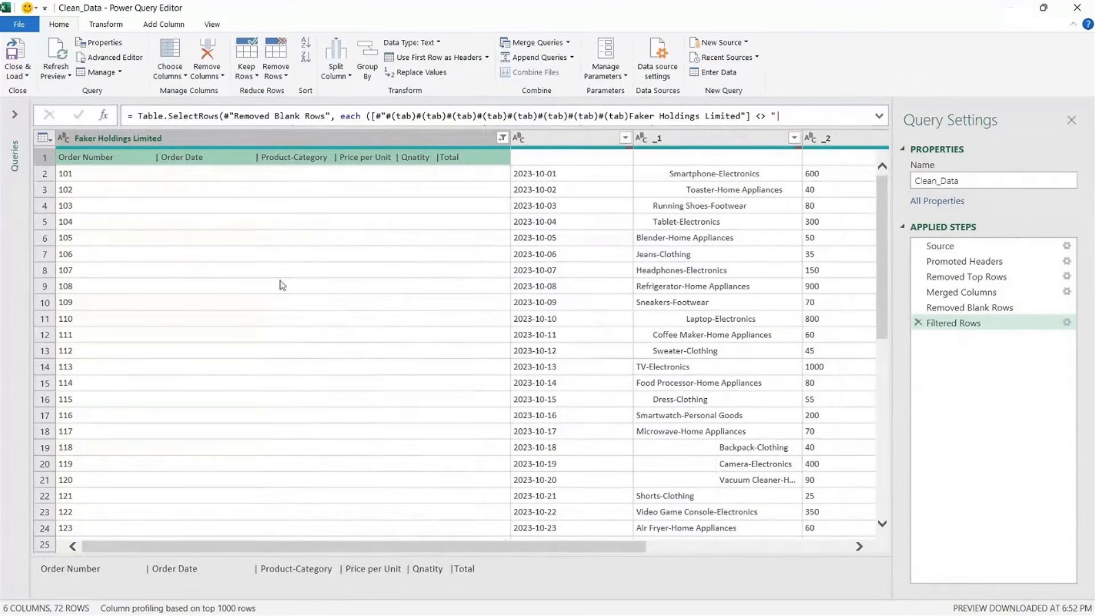
left_click(80, 163)
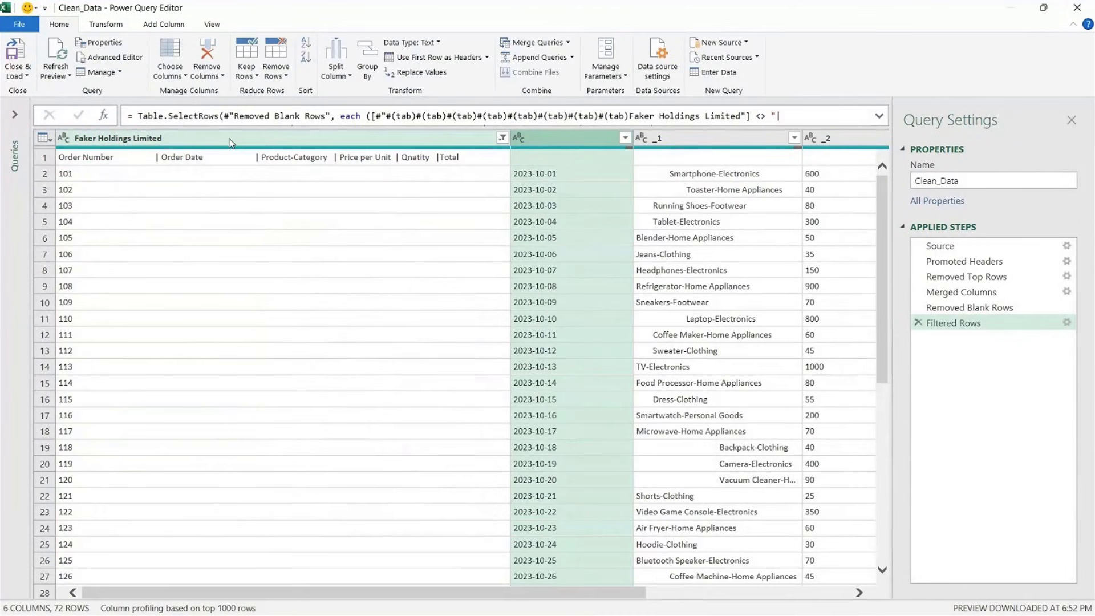
left_click(573, 140)
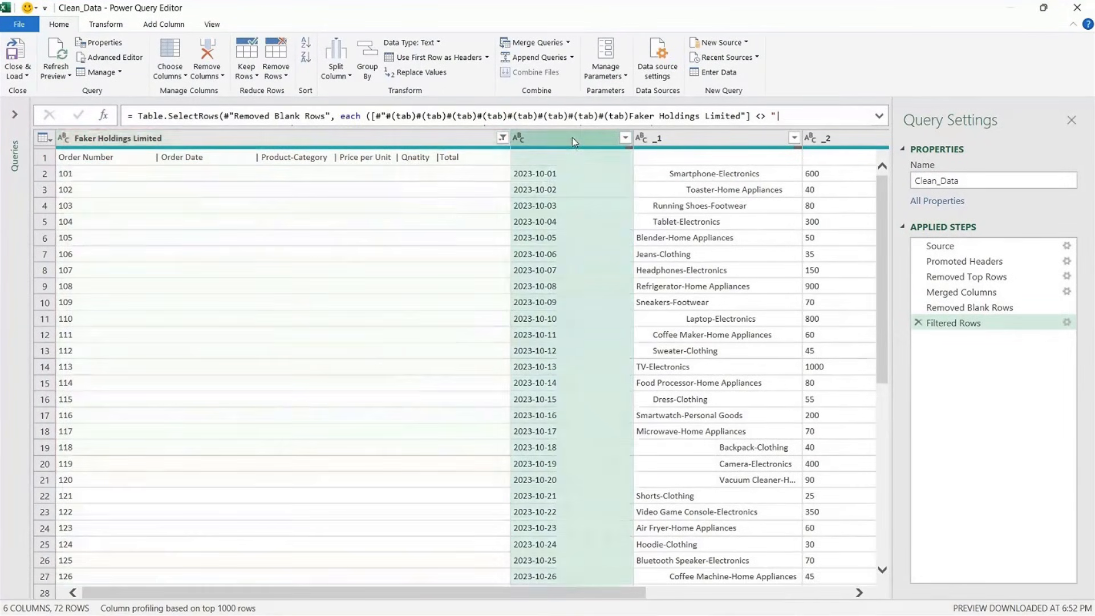
left_click(695, 144)
left_click(830, 138)
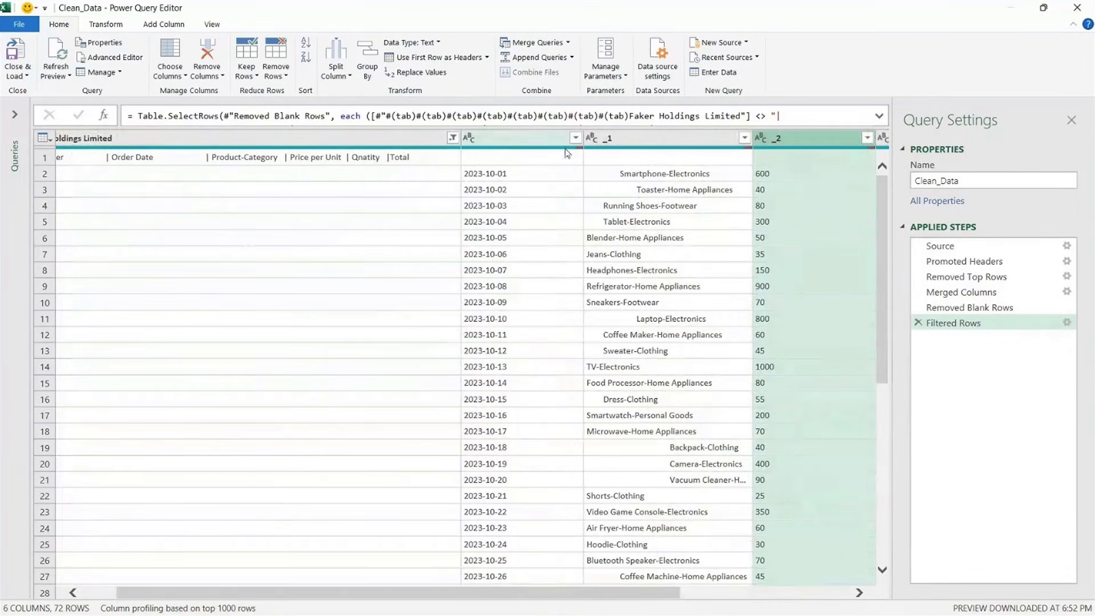
left_click(272, 161)
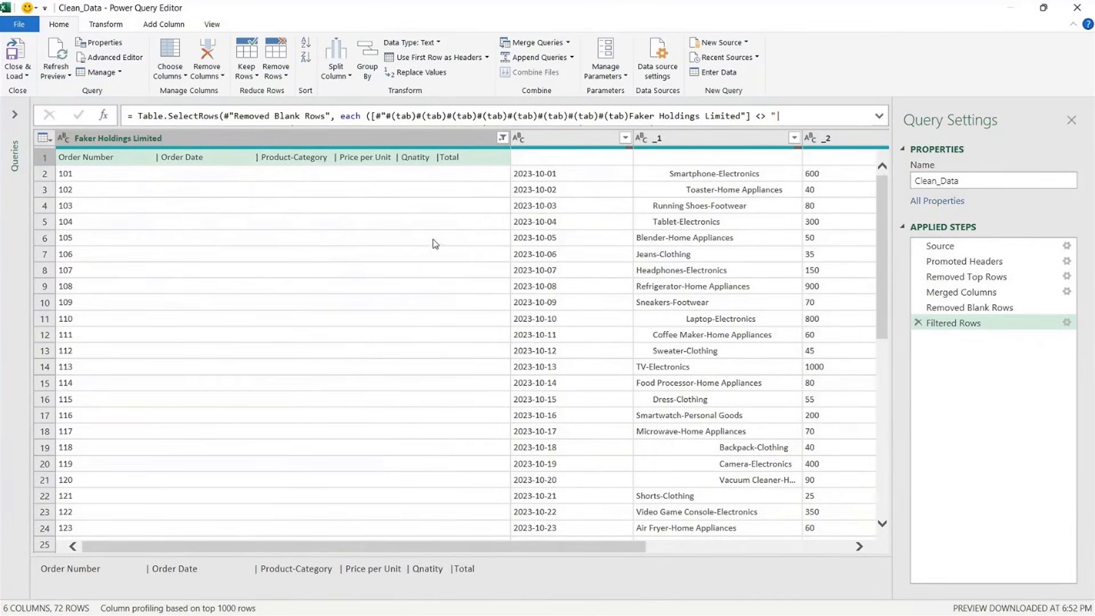
Split the Faker Holdings Limited column at each occurrence of the custom delimiter |
left_click(160, 169)
left_click(336, 70)
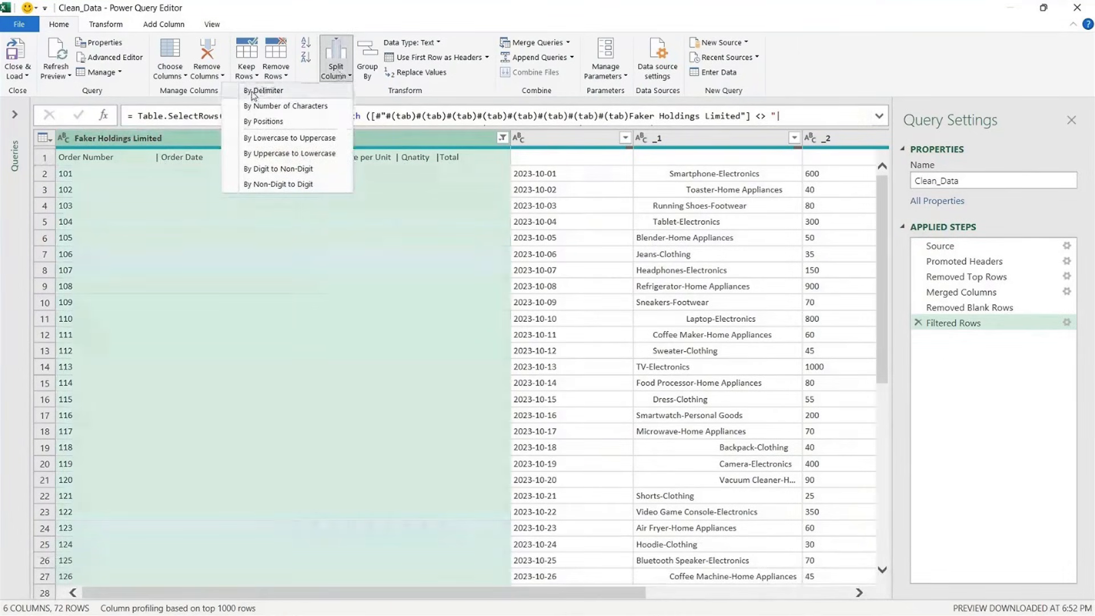
left_click(294, 95)
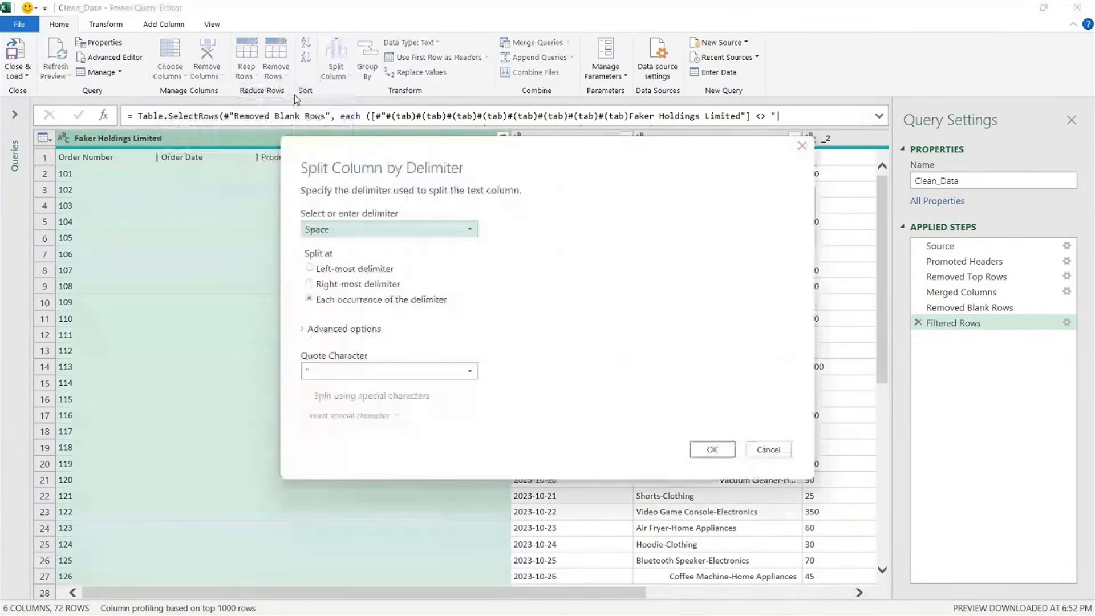
left_click(502, 224)
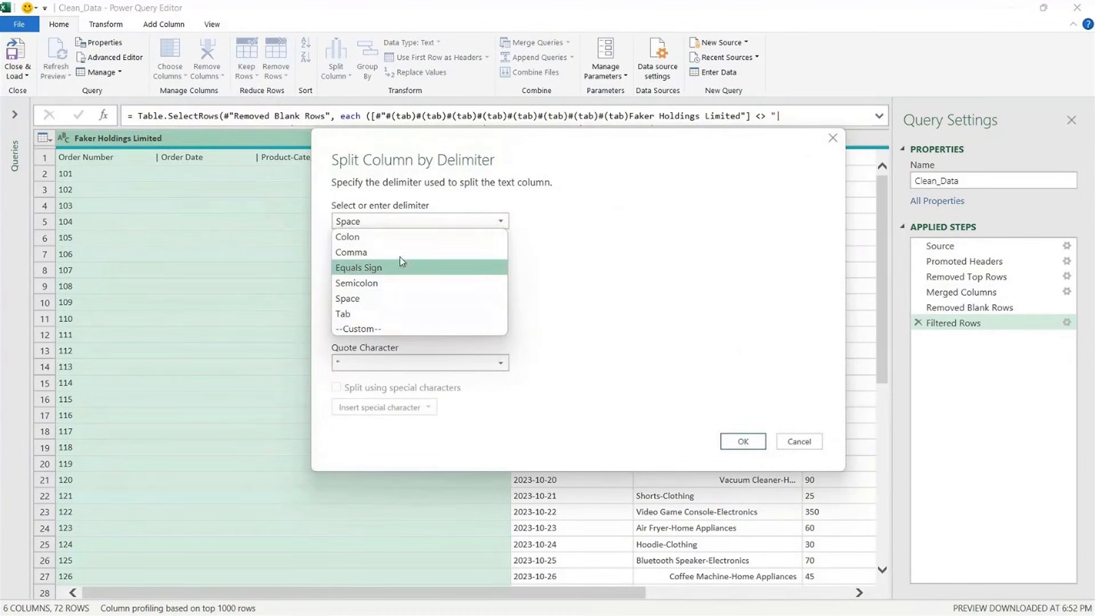
left_click(357, 328)
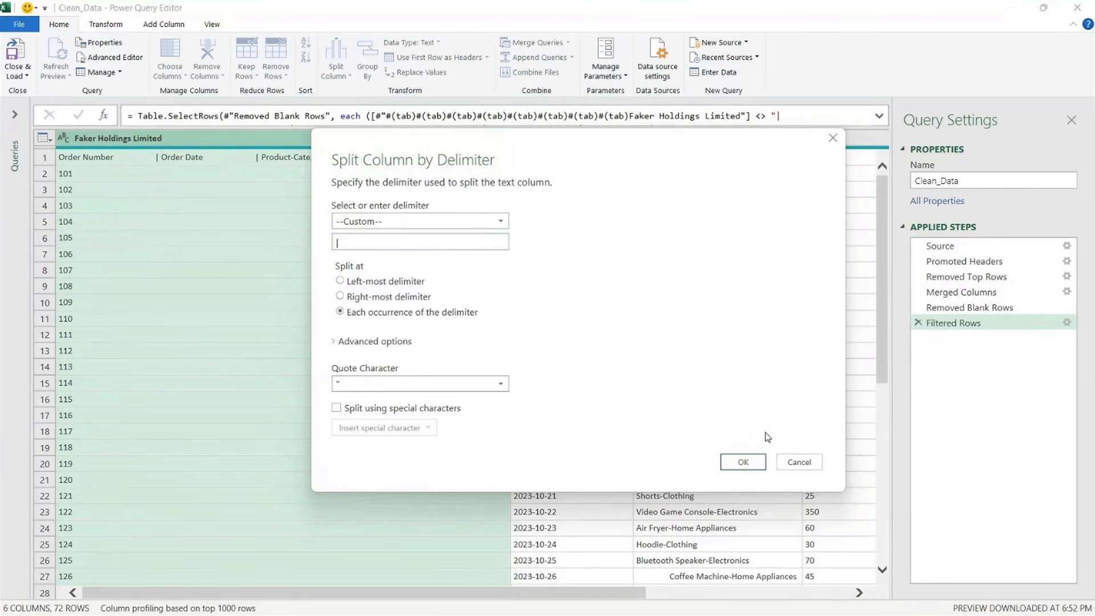
left_click(744, 463)
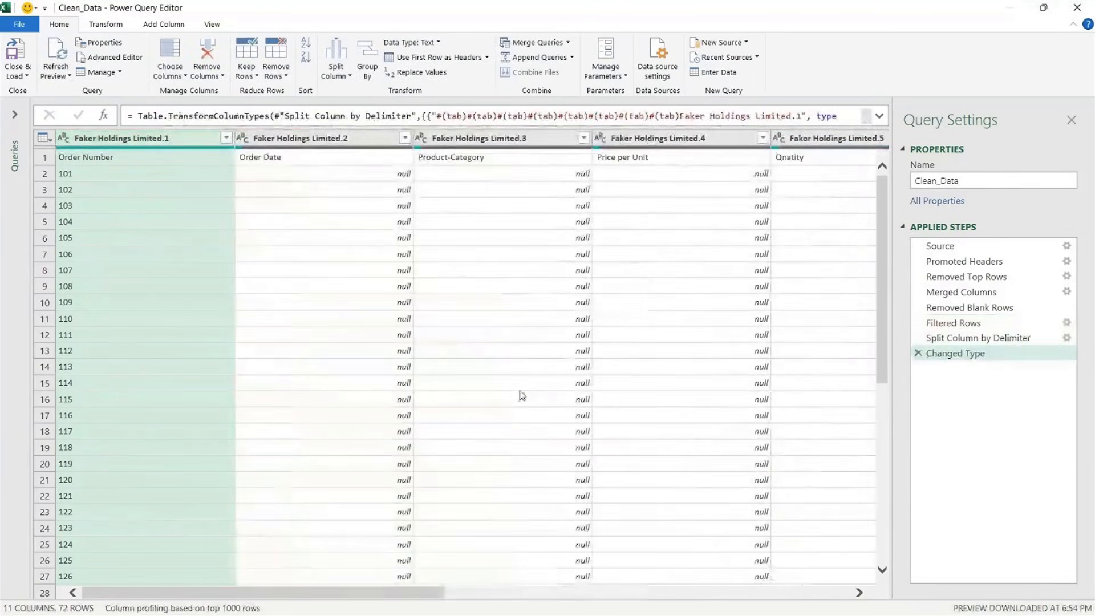
Compare the split heading columns with the unnamed date, _1 and _2 columns to see which headings belong to which data
left_click_drag(313, 594, 347, 594)
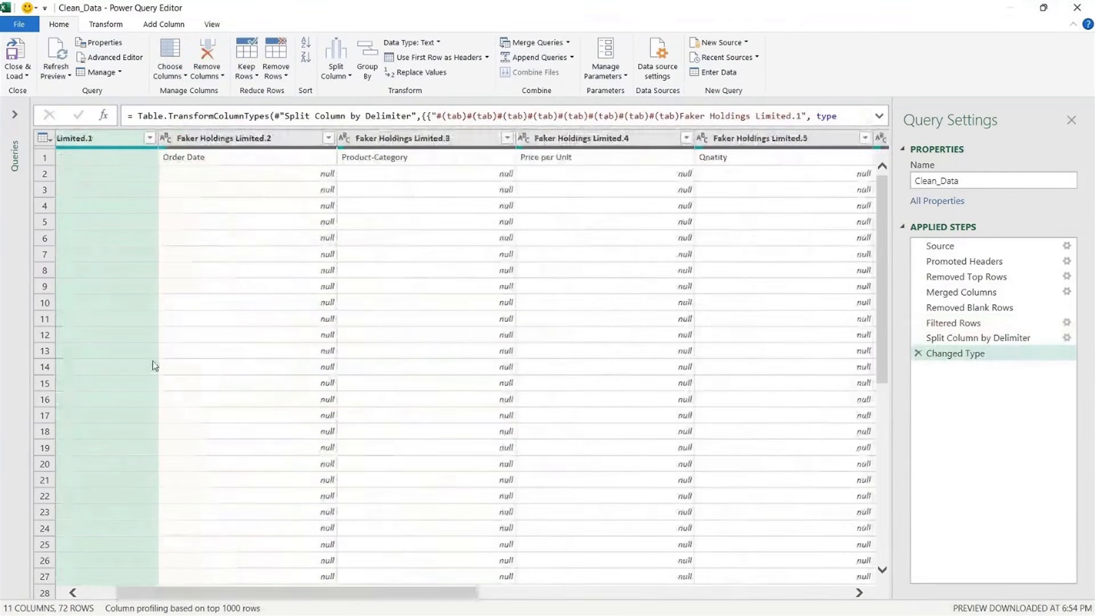
left_click_drag(423, 594, 290, 552)
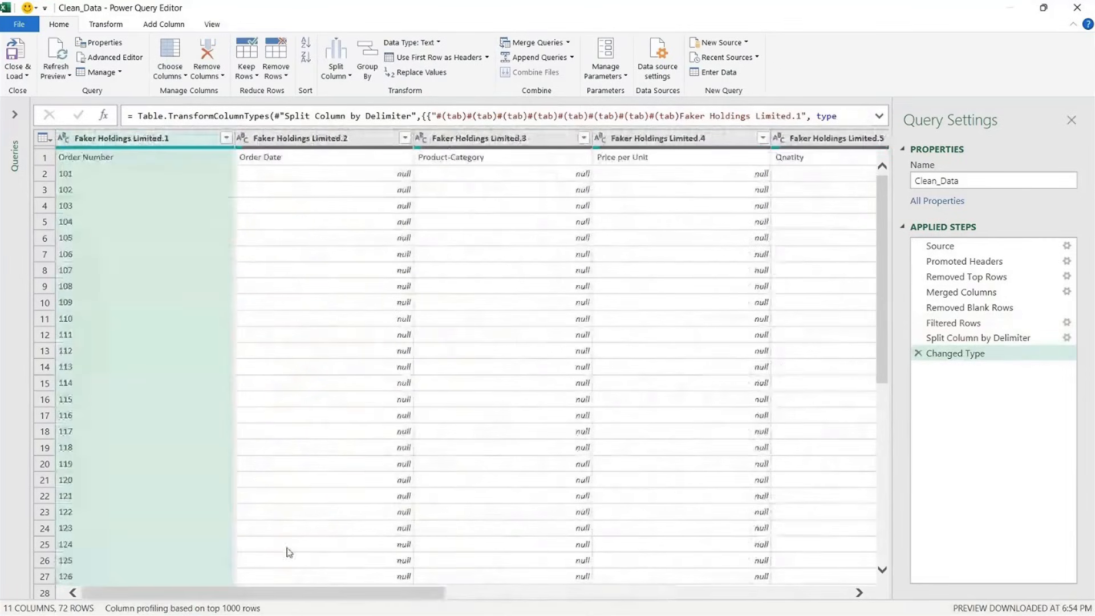
left_click(318, 157)
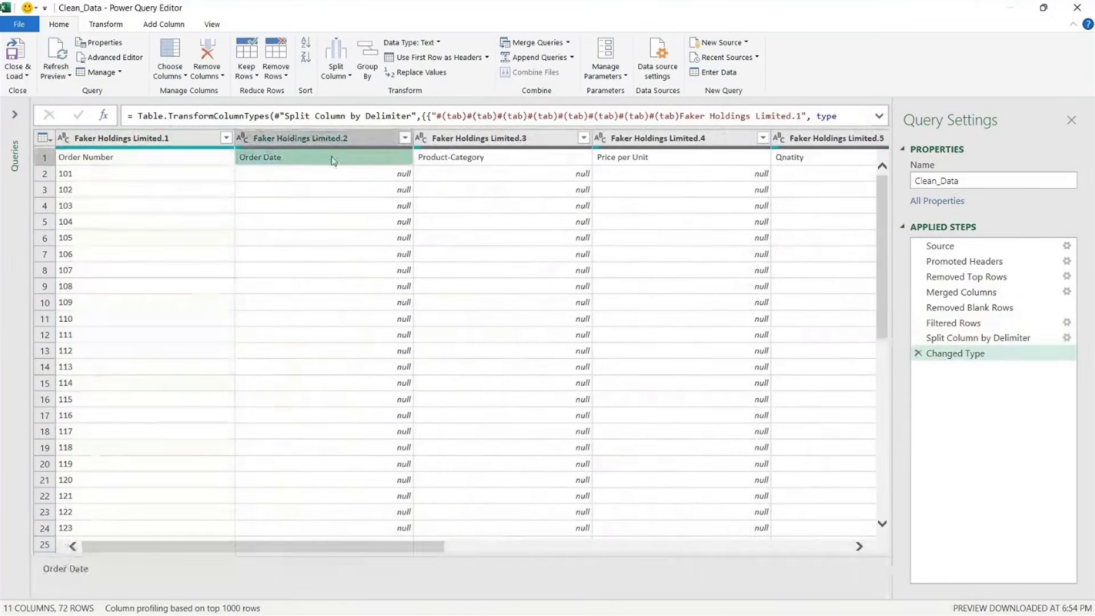
left_click(508, 160)
left_click(659, 162)
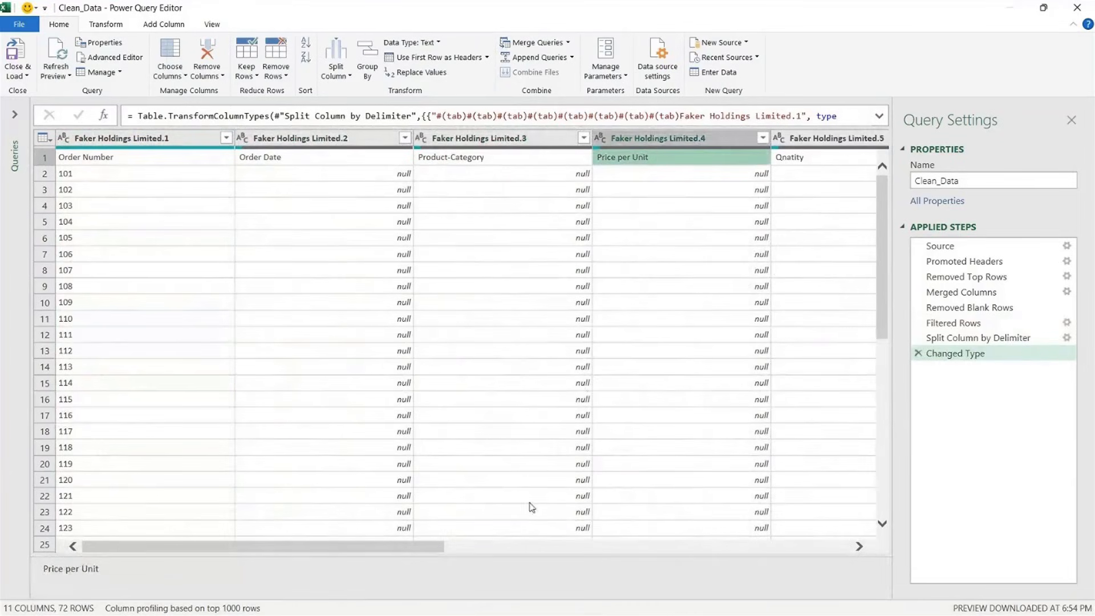
left_click_drag(409, 551, 293, 567)
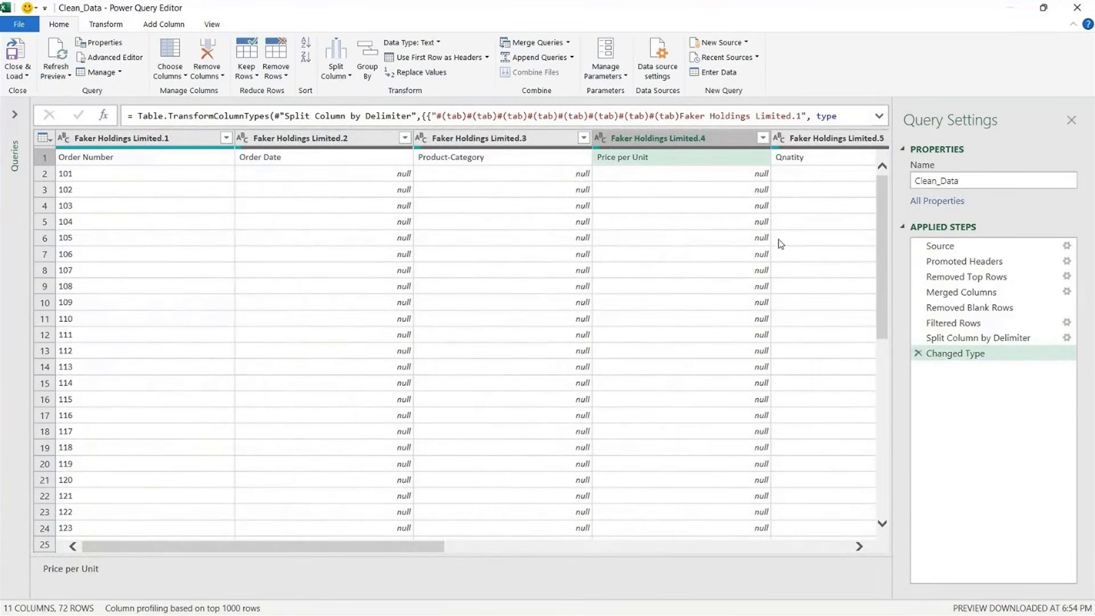
left_click_drag(429, 547, 369, 540)
left_click_drag(368, 547, 702, 555)
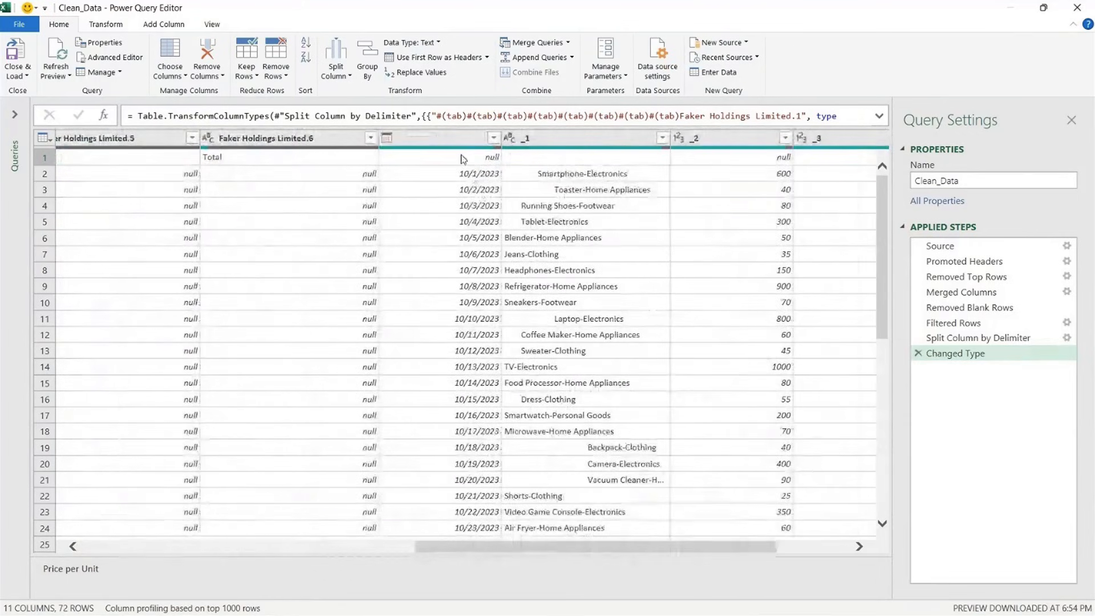
left_click(454, 139)
left_click(584, 137)
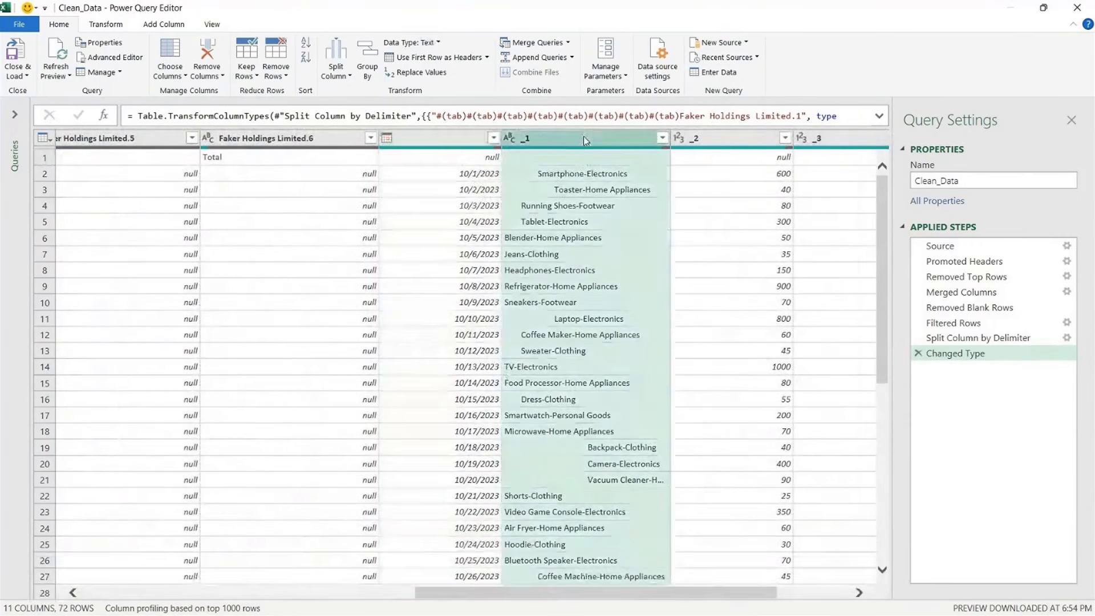
left_click(735, 140)
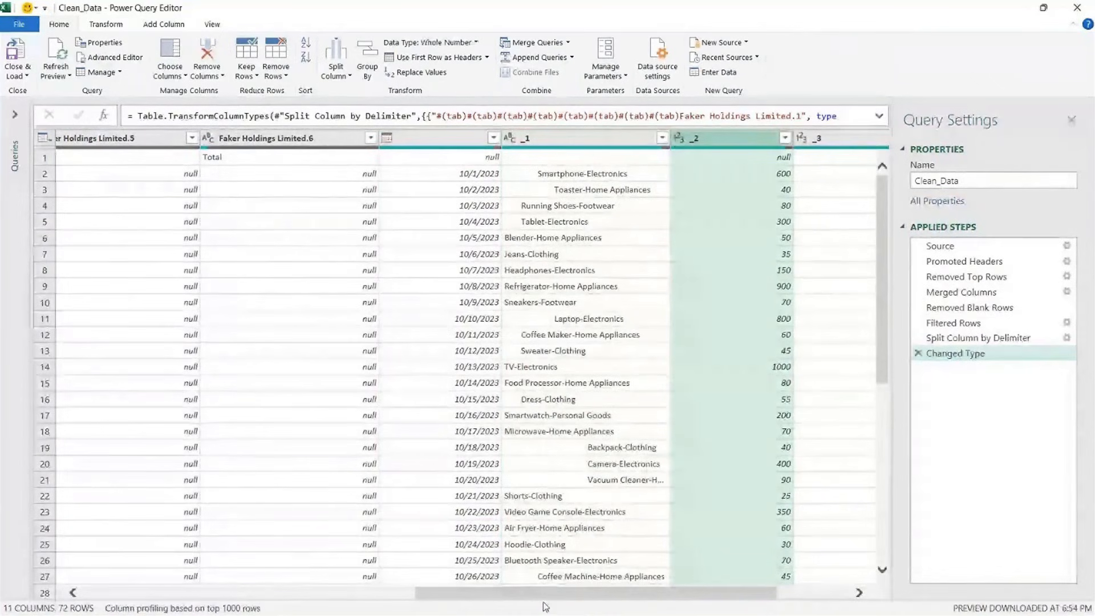
left_click_drag(536, 594, 224, 595)
left_click(624, 139)
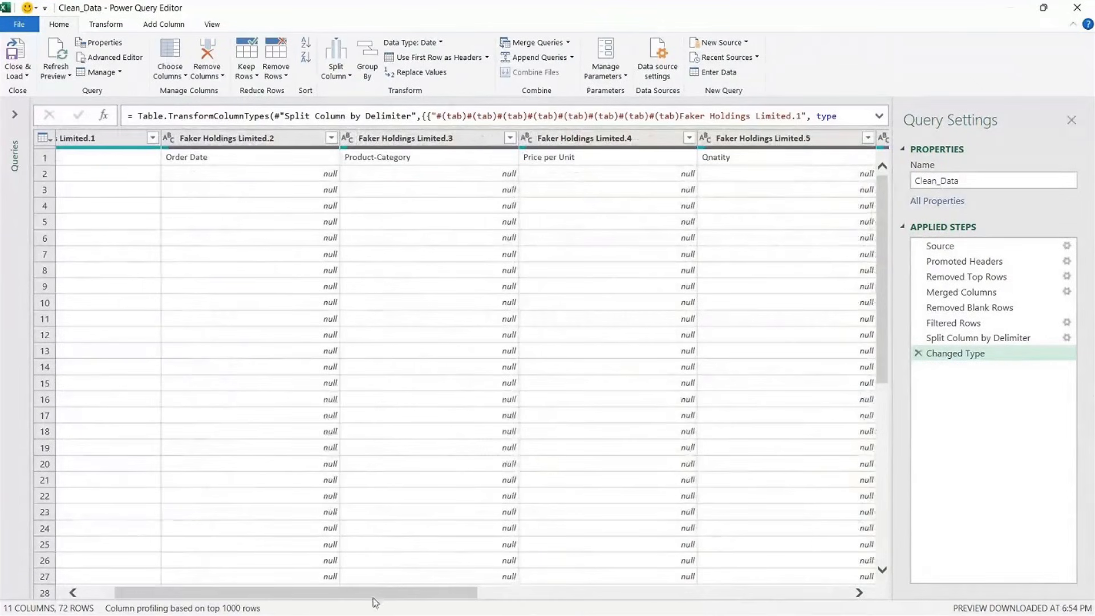
left_click_drag(370, 594, 296, 597)
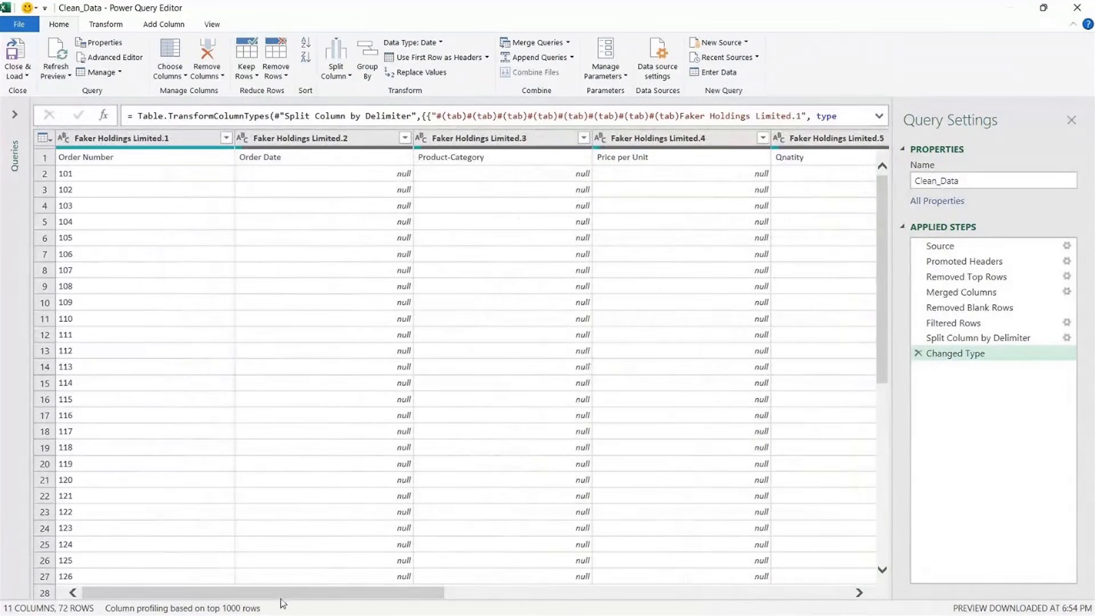
Merge the unnamed date column with Faker Holdings Limited.2, the Order Date heading column, using no separator
left_click(307, 138)
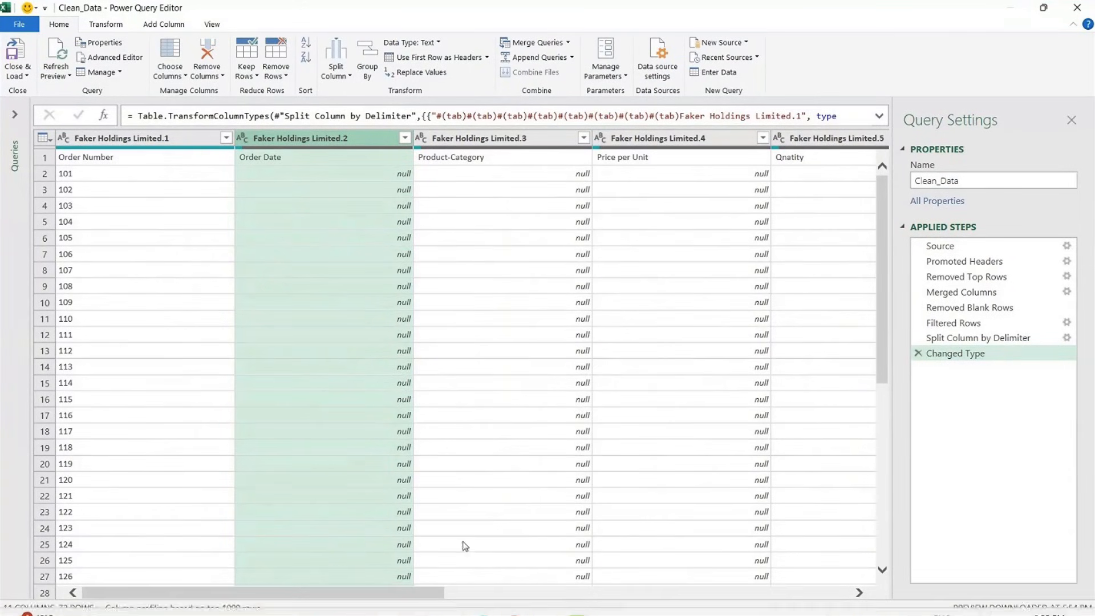
left_click(507, 555)
left_click_drag(402, 547, 713, 550)
scroll(559, 387, "up", 1)
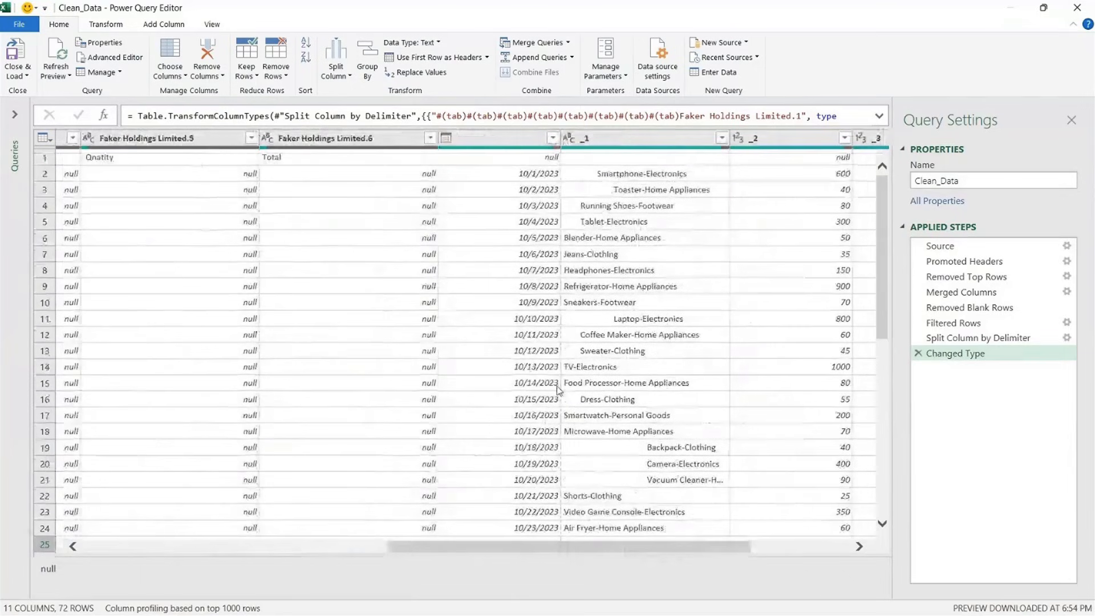
left_click(501, 138)
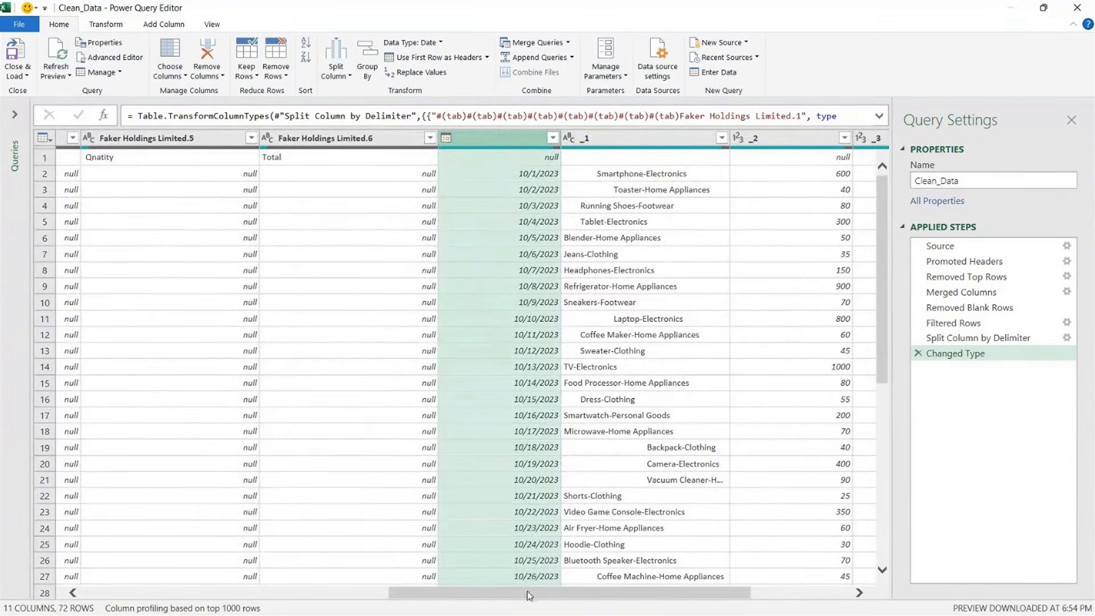
left_click_drag(529, 602, 220, 601)
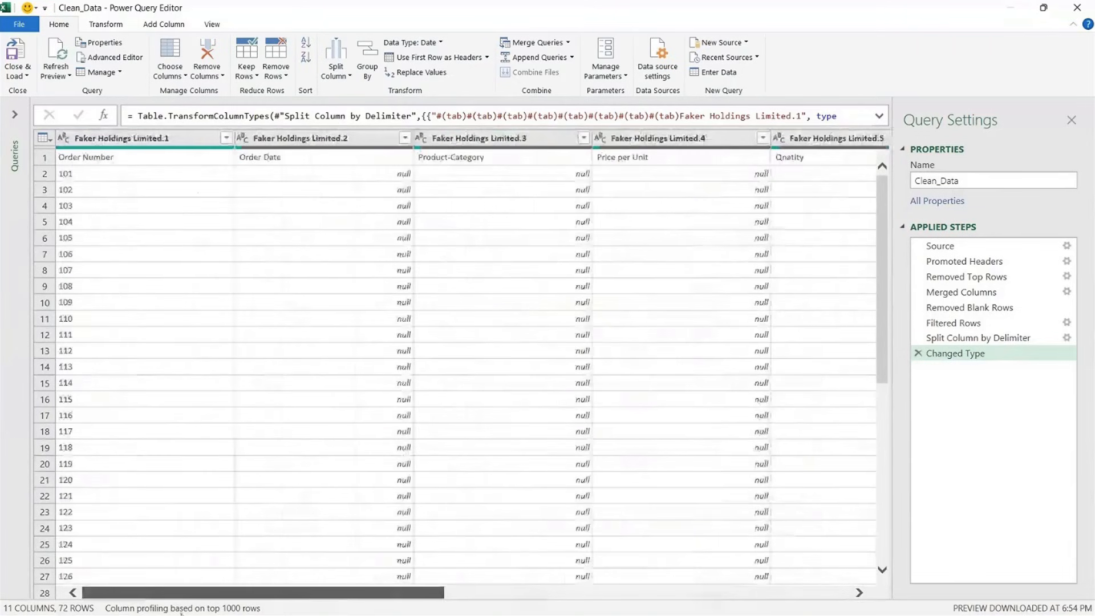
left_click(330, 139)
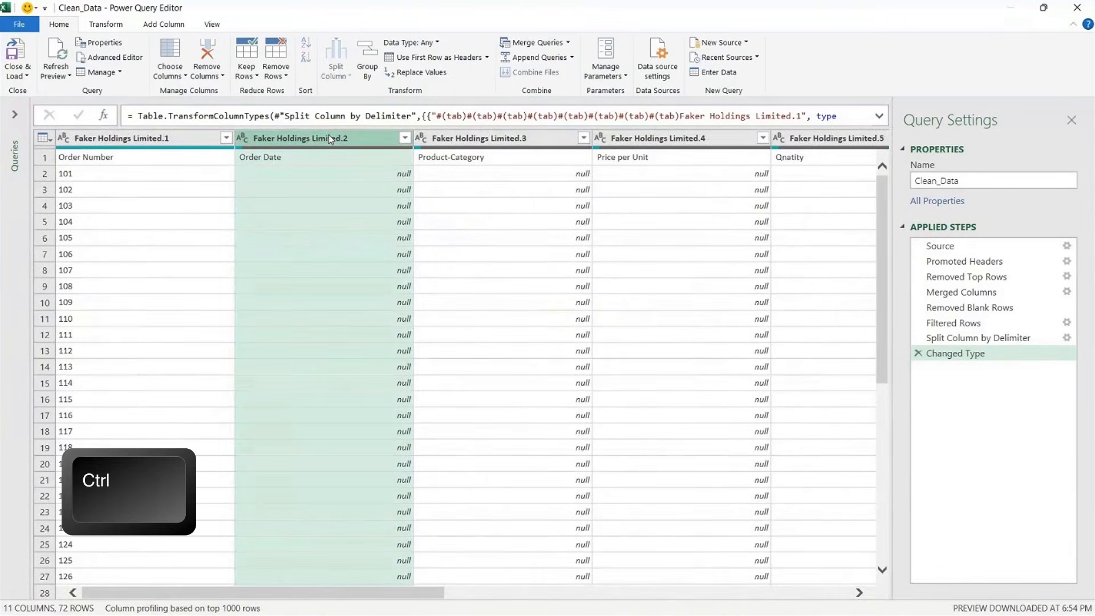
left_click(114, 25)
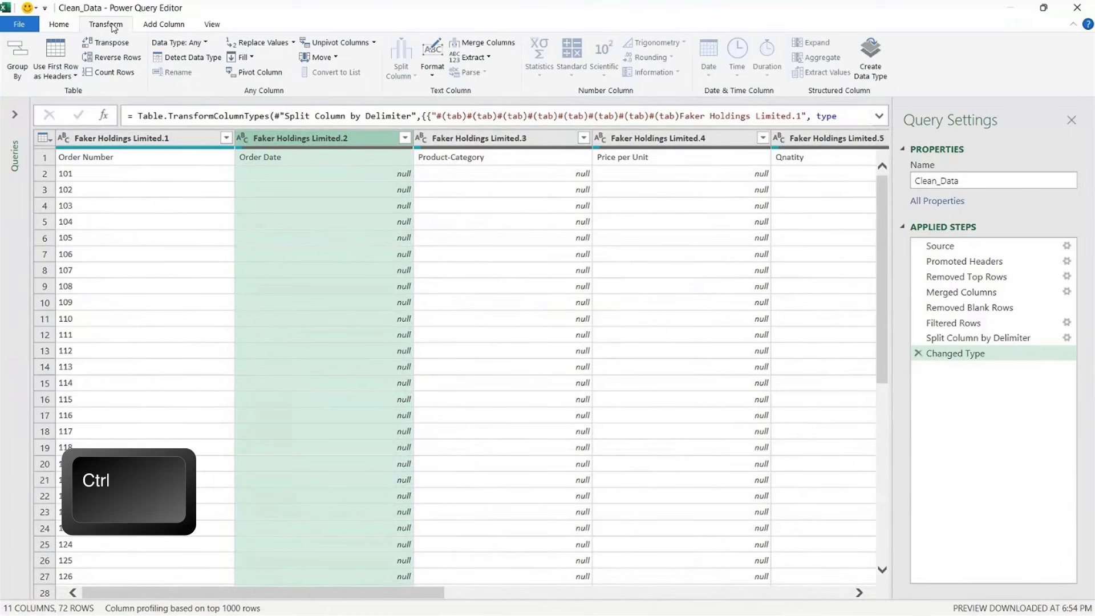
left_click(485, 42)
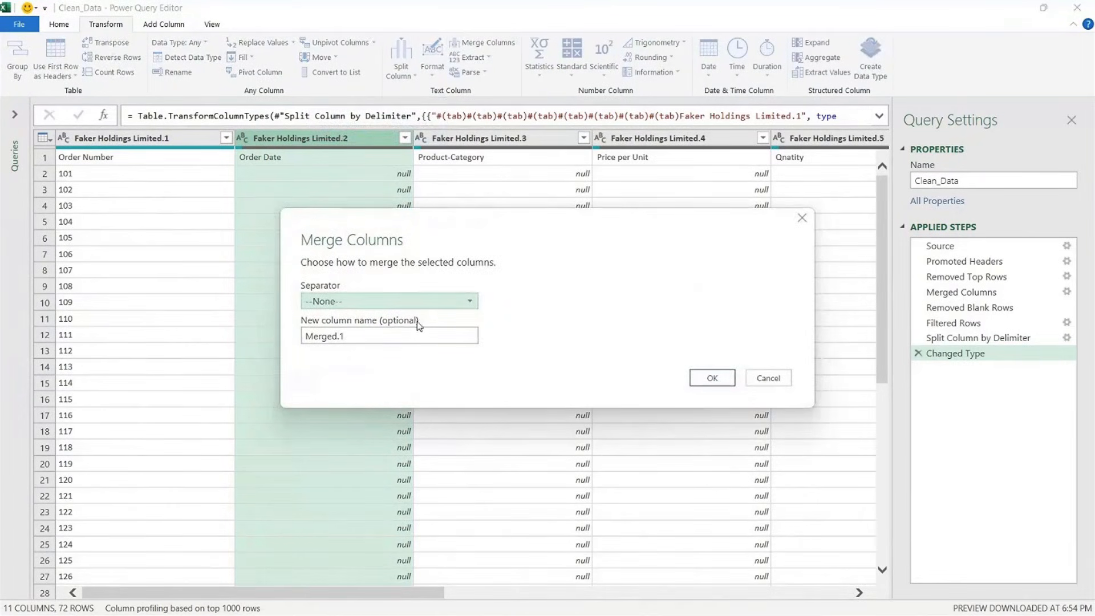
left_click(712, 378)
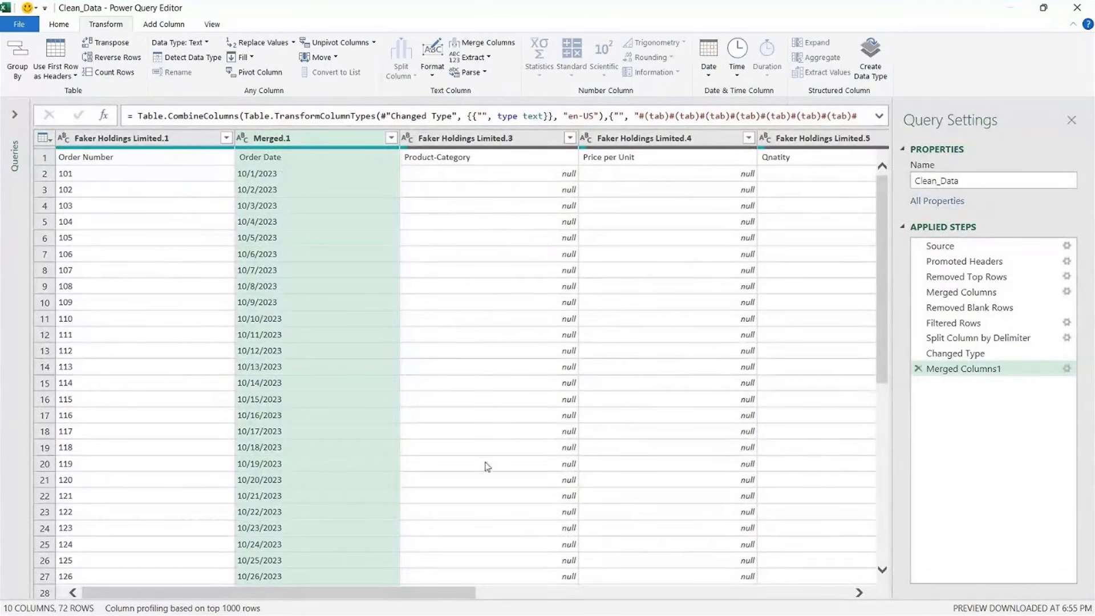
Merge the _1 product column with Faker Holdings Limited.3, the Product-Category heading column, using no separator
left_click(638, 514)
left_click_drag(429, 556, 840, 551)
left_click(504, 356)
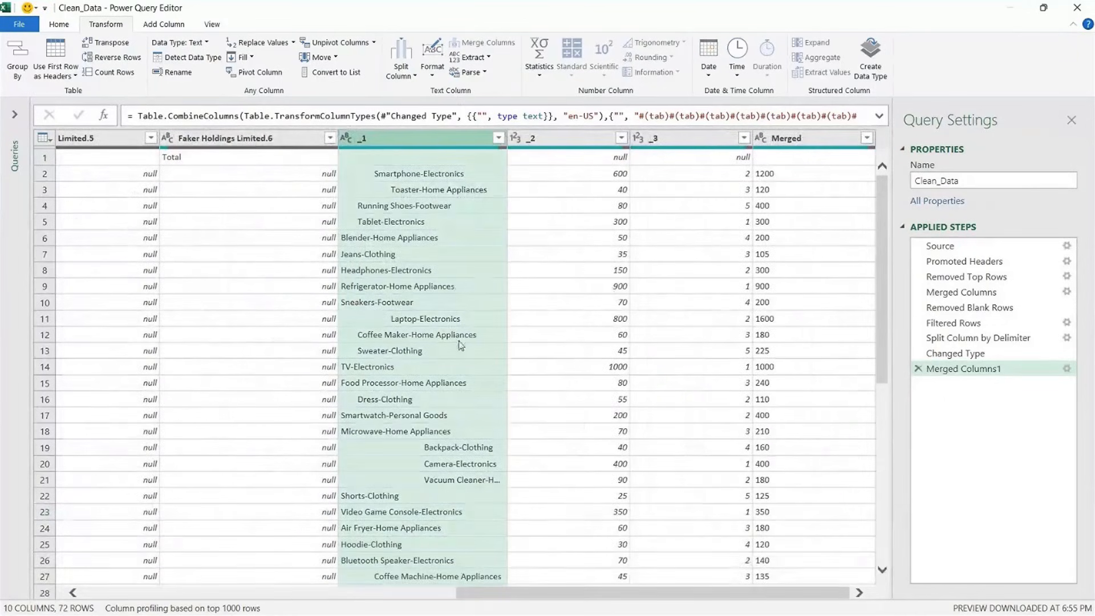
left_click_drag(557, 598, 181, 598)
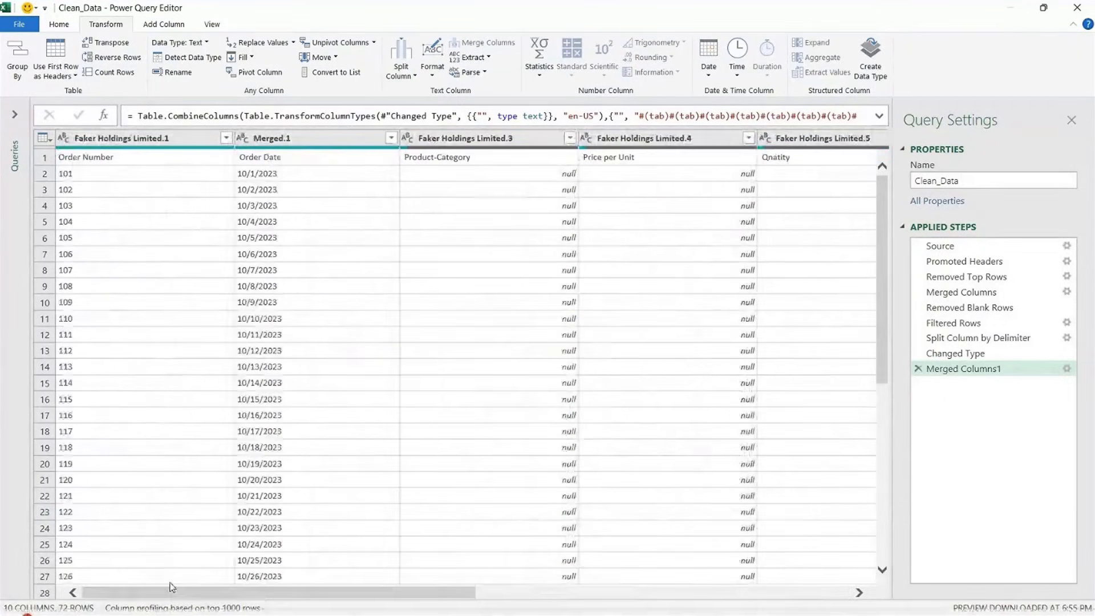
left_click(497, 139)
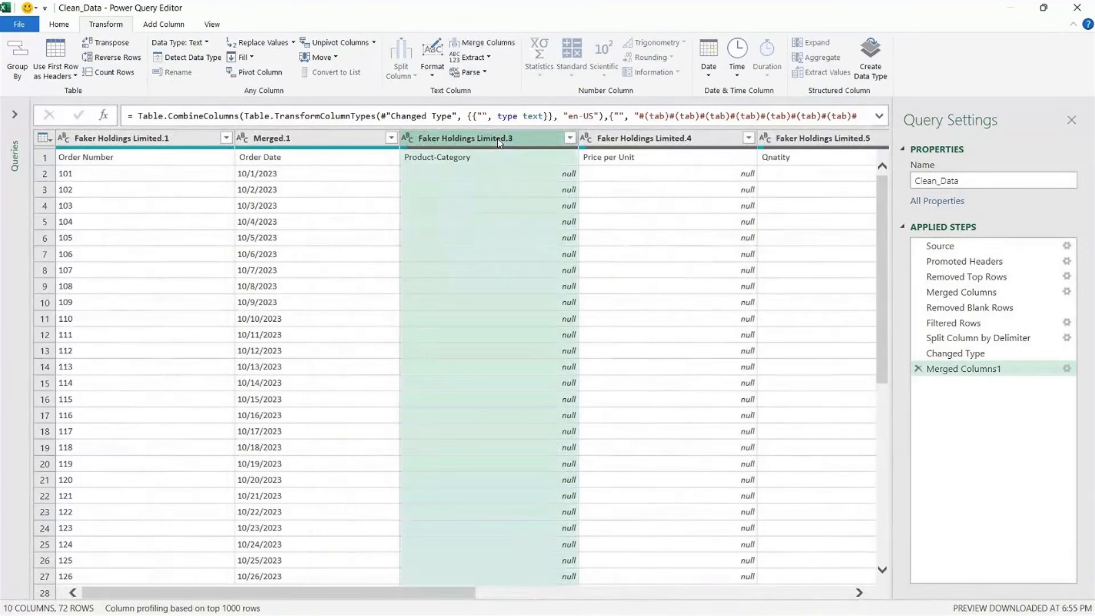
left_click(497, 46)
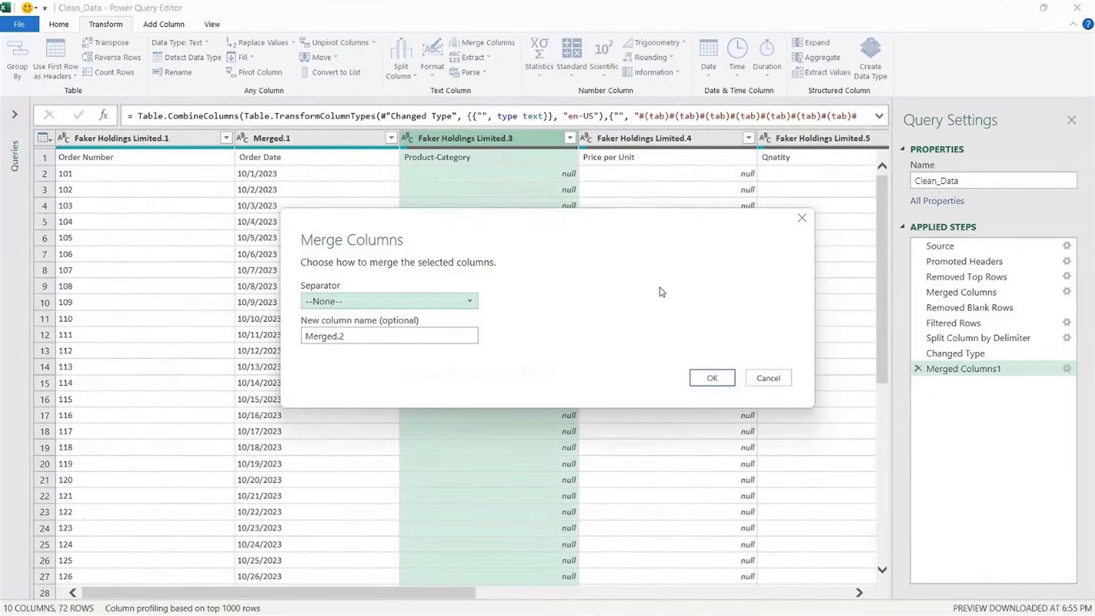
left_click(714, 377)
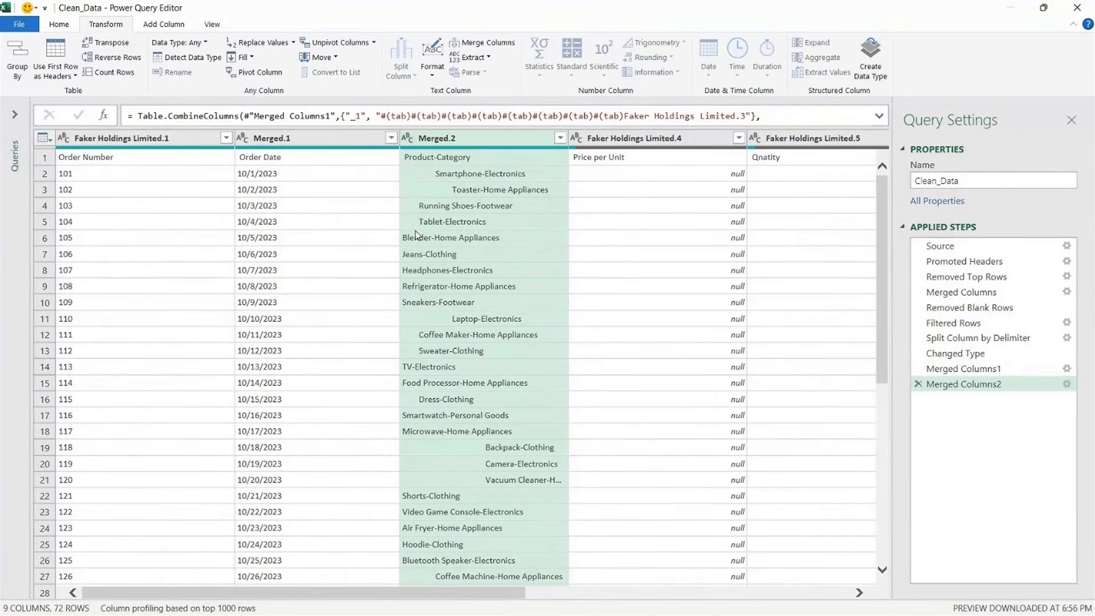
Remove the Faker Holdings Limited.4, .5 and .6 columns, which hold only the Price per Unit, Qnatity and Total headings
left_click(650, 274)
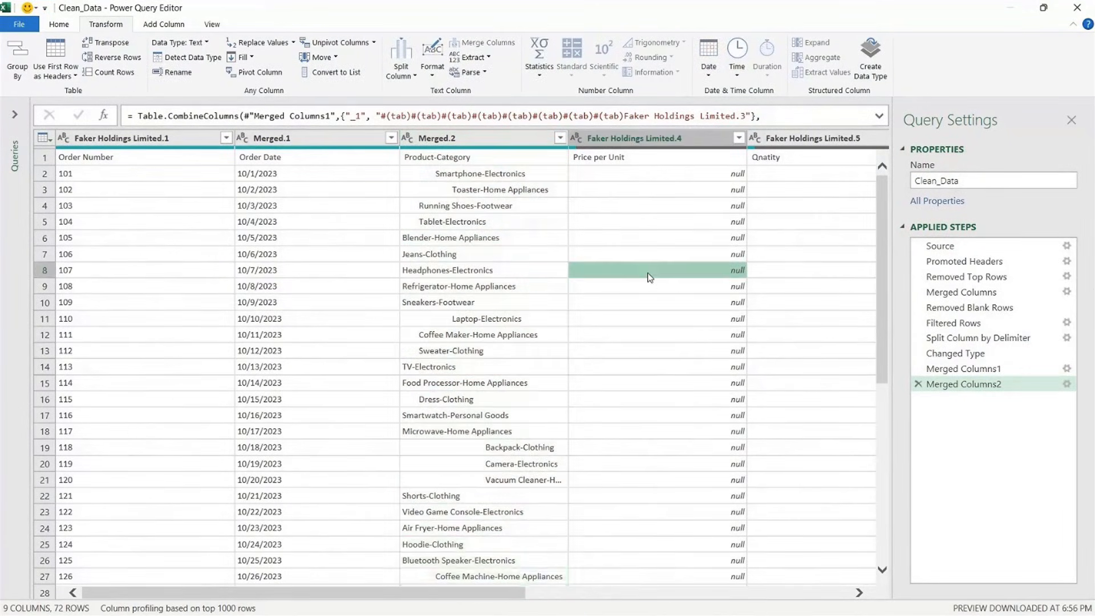
left_click(633, 138)
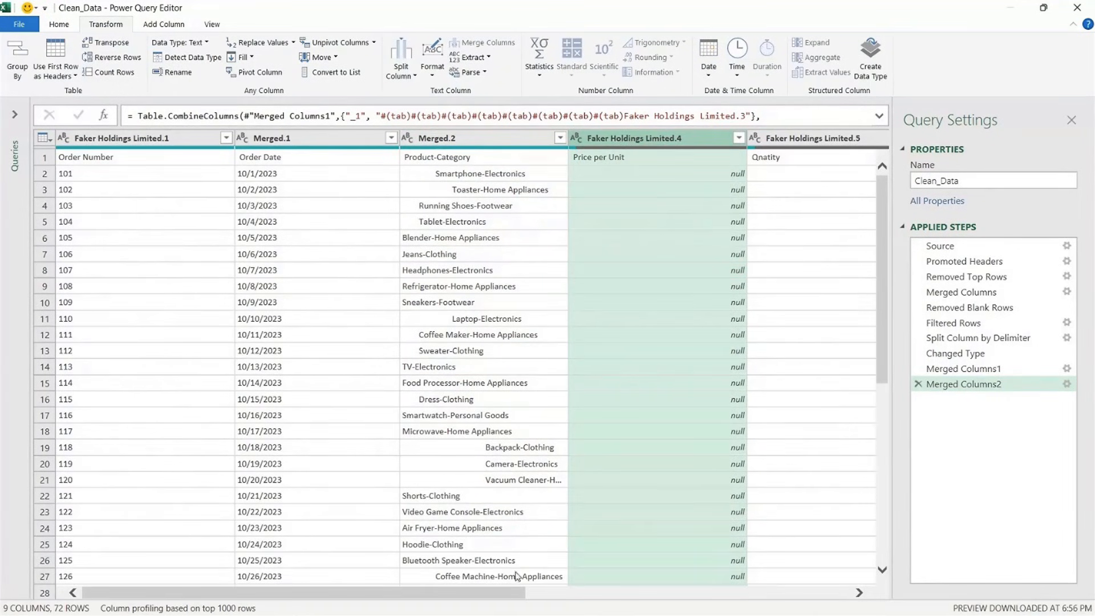
left_click_drag(509, 596, 656, 597)
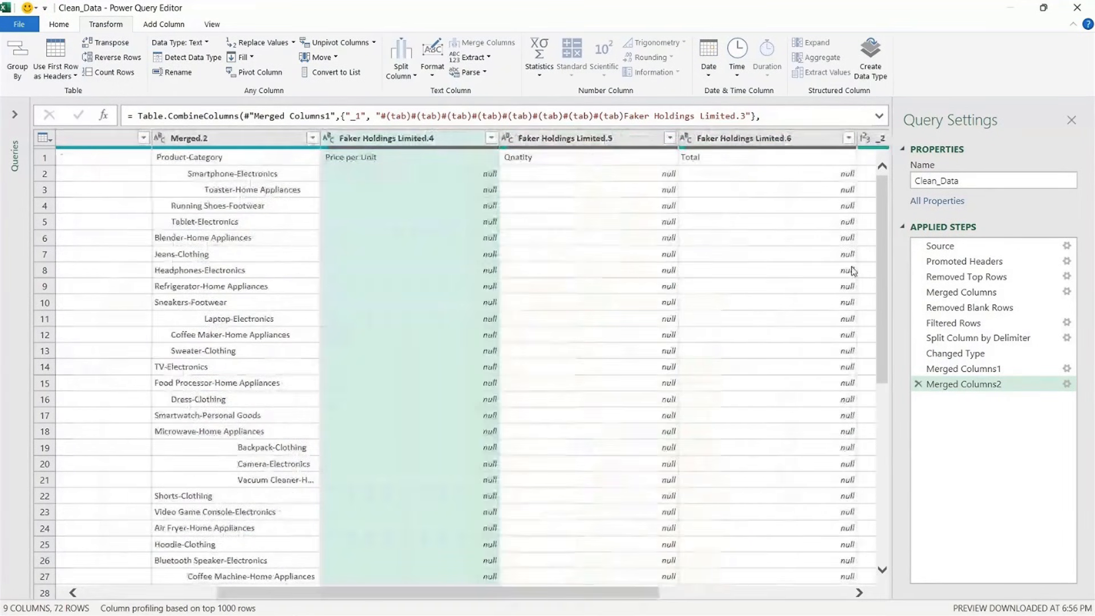
left_click_drag(687, 599, 806, 598)
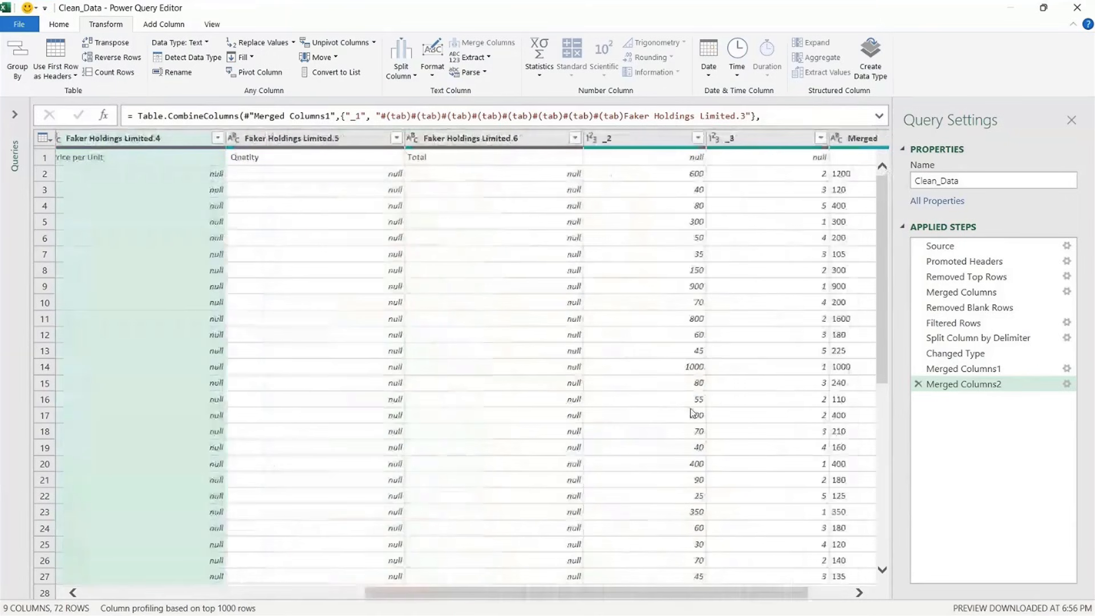
left_click_drag(602, 597, 317, 599)
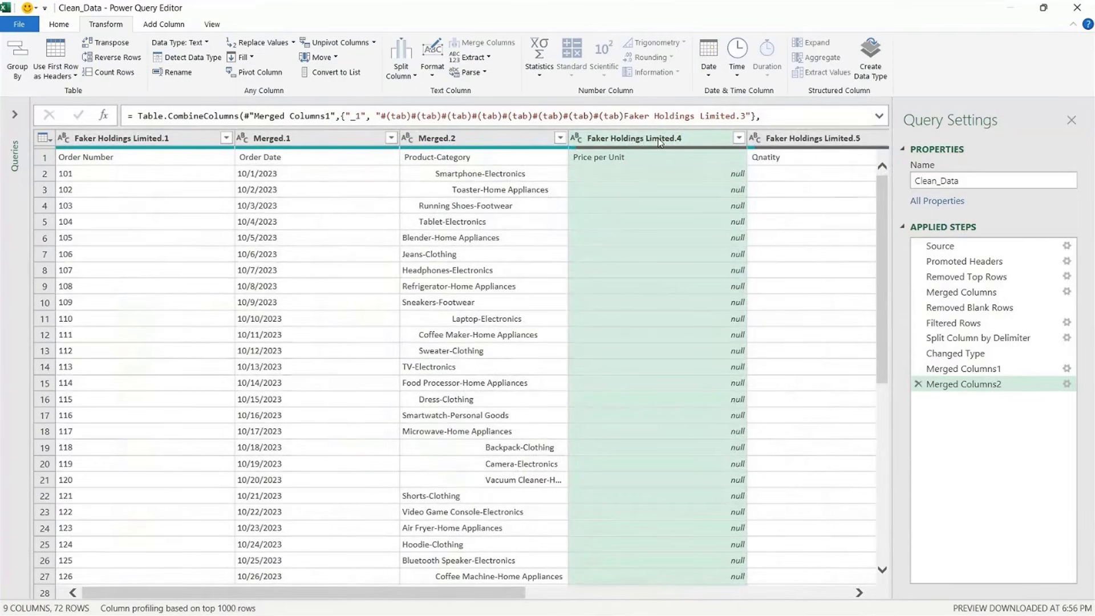
left_click_drag(504, 598, 759, 599)
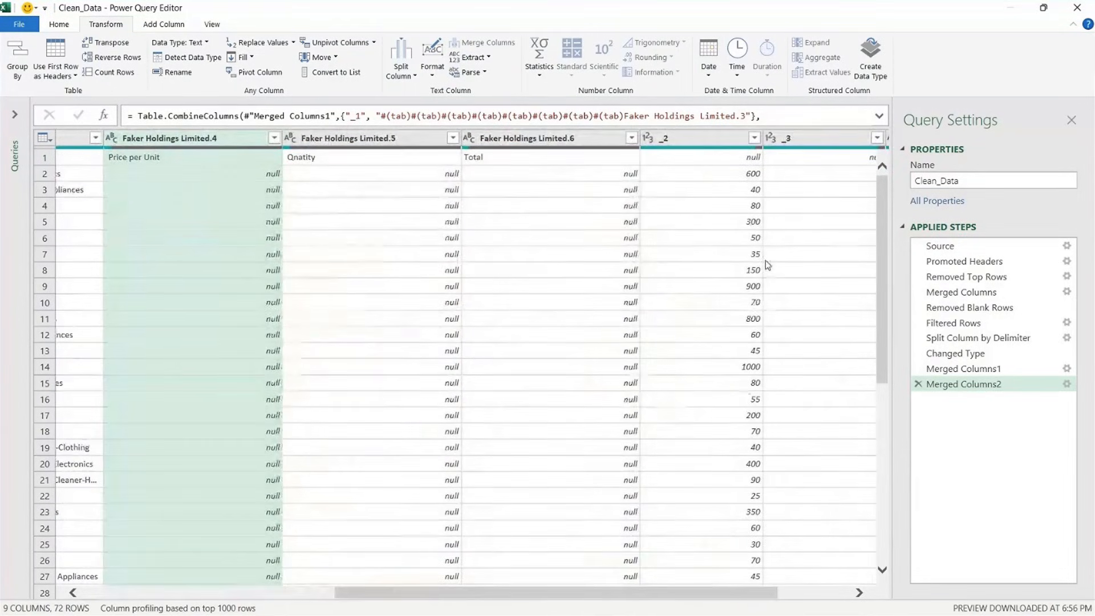
left_click(538, 137, "shift")
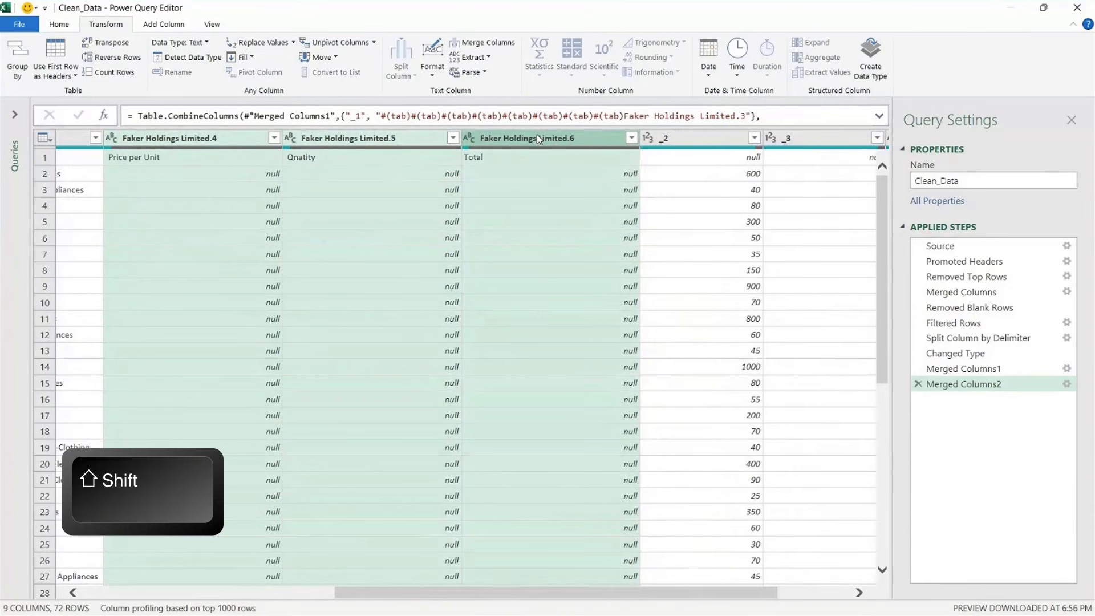
right_click(537, 137)
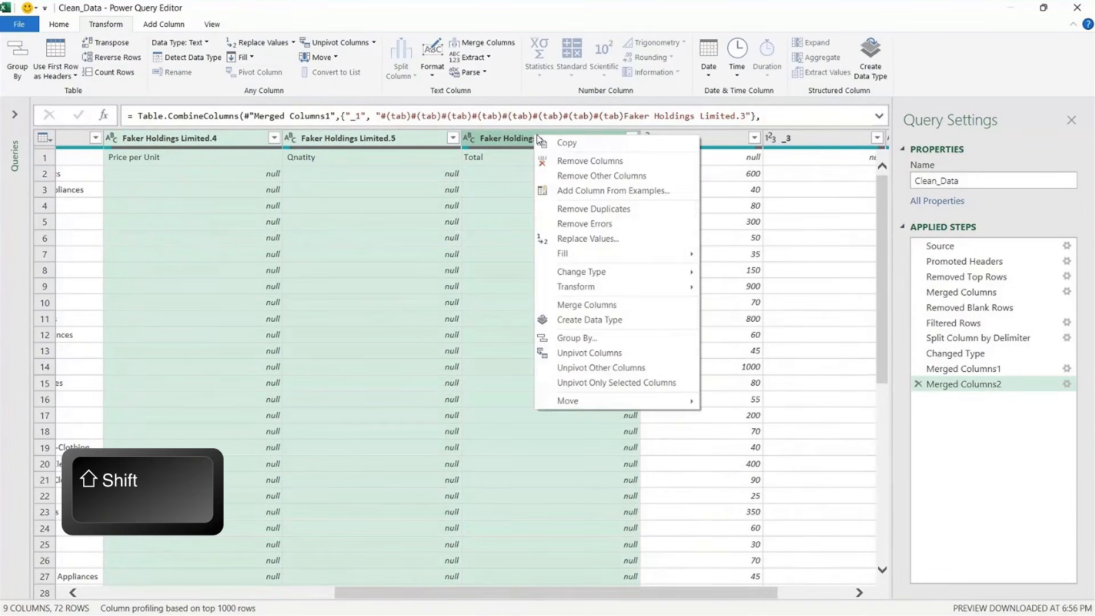
left_click(572, 163)
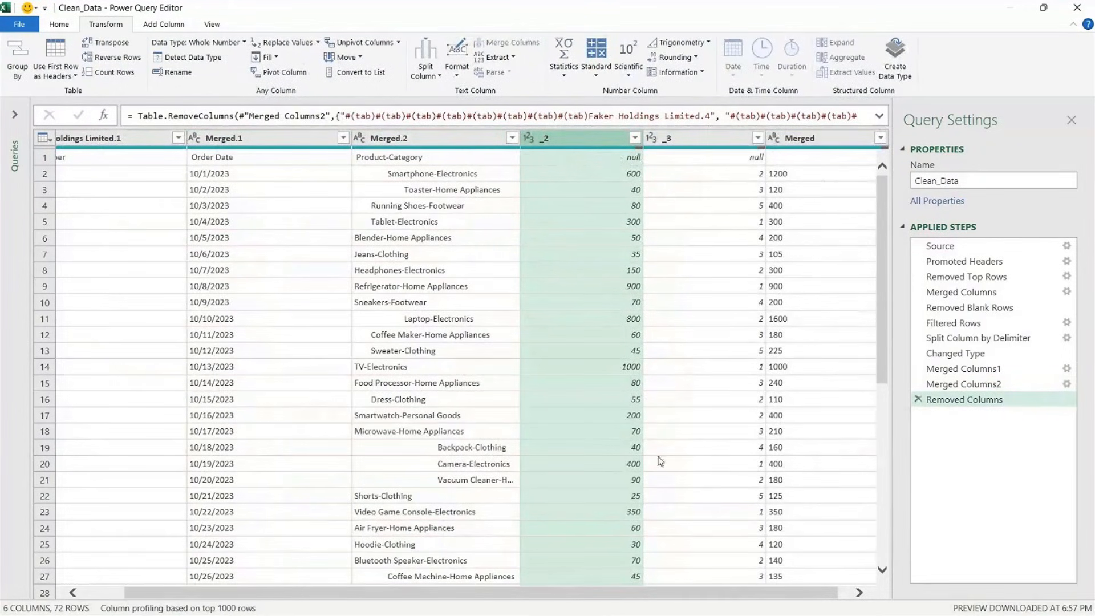
left_click_drag(705, 595, 594, 592)
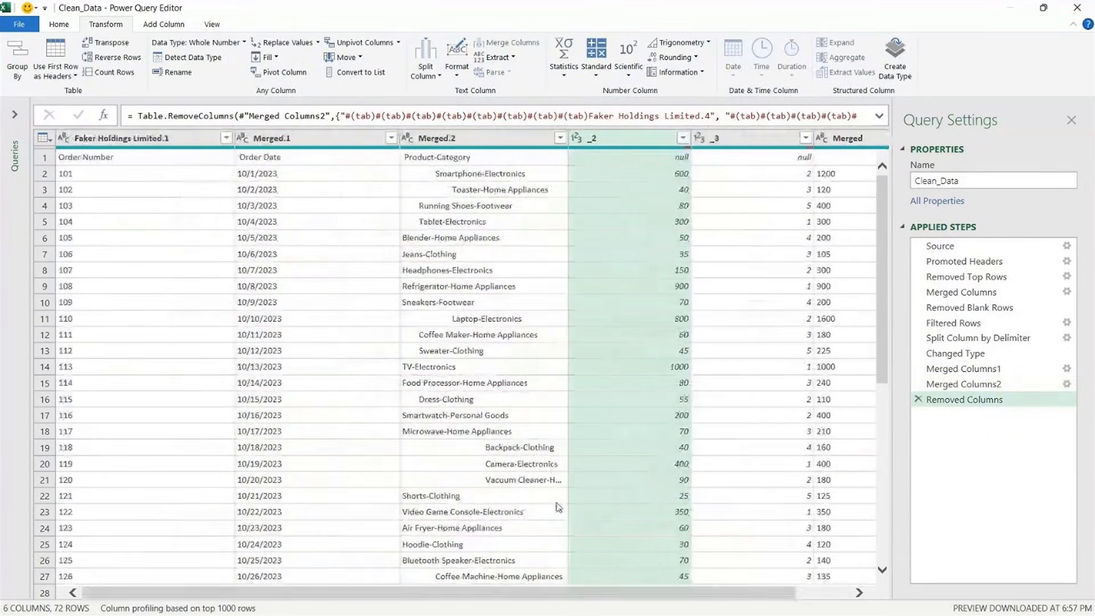
Promote the first row to column headers and narrow the Order Number column
left_click(501, 189)
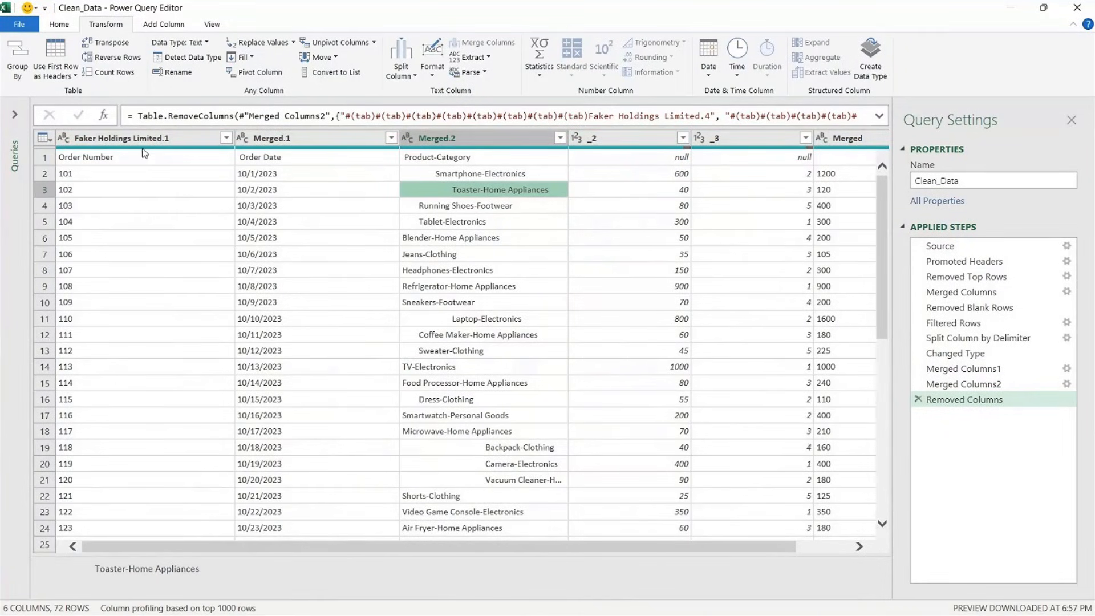
left_click(45, 163)
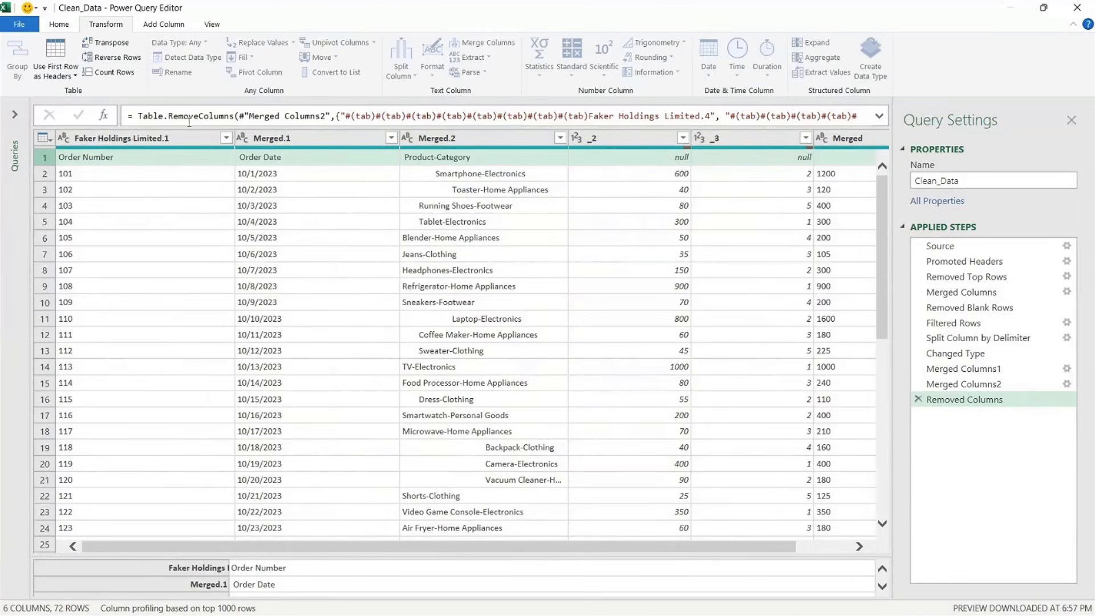
left_click(64, 25)
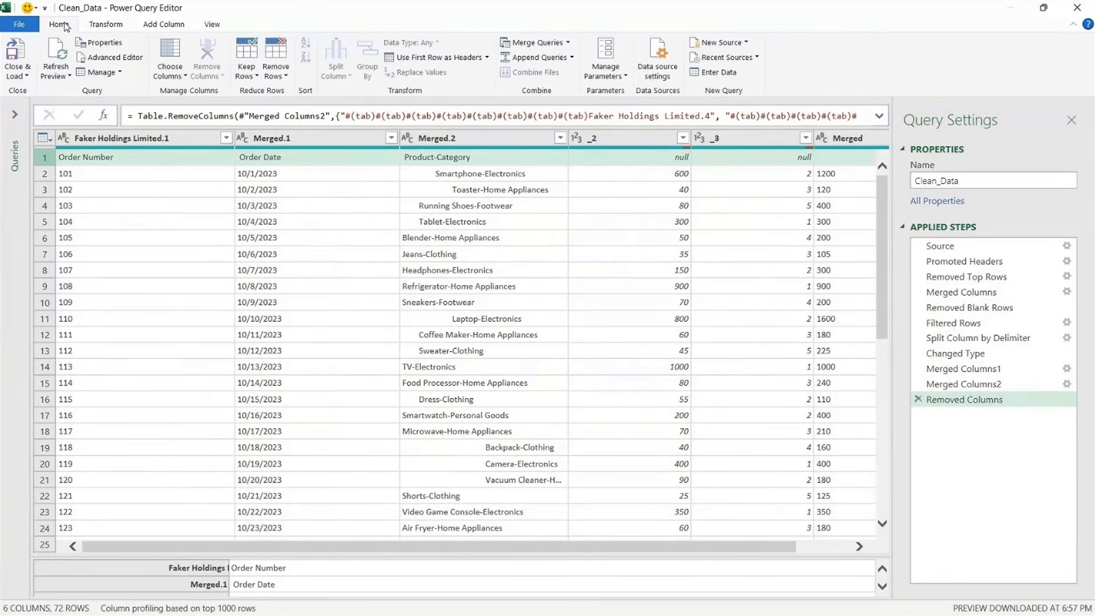
left_click(457, 61)
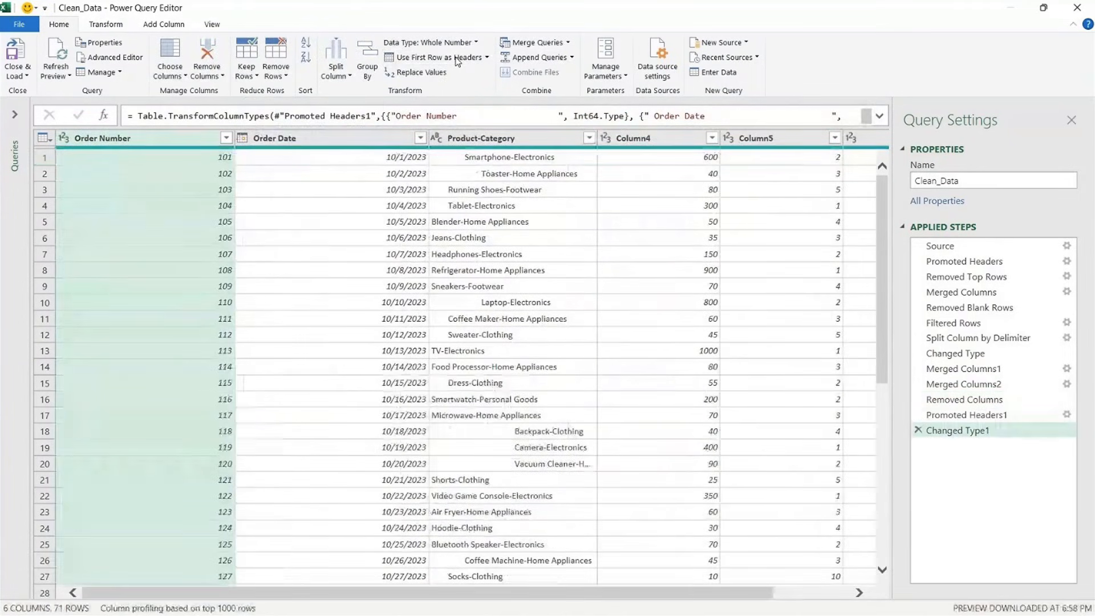
left_click_drag(235, 142, 179, 144)
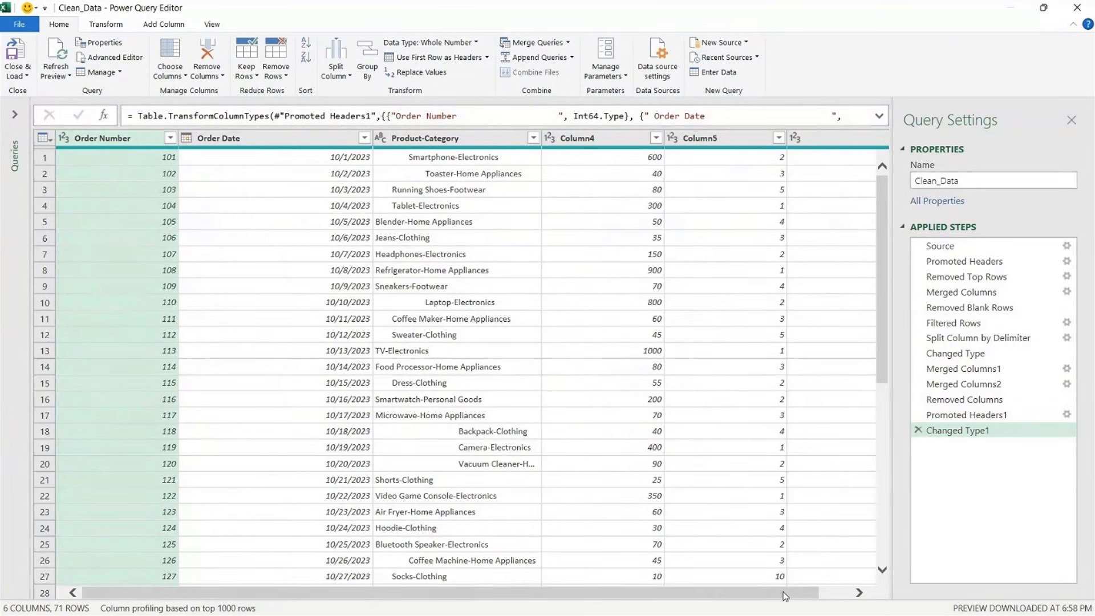
Rename Column4, Column5 and the unnamed last column as Price Per Unit, Quantity and Total
left_click_drag(784, 593, 858, 593)
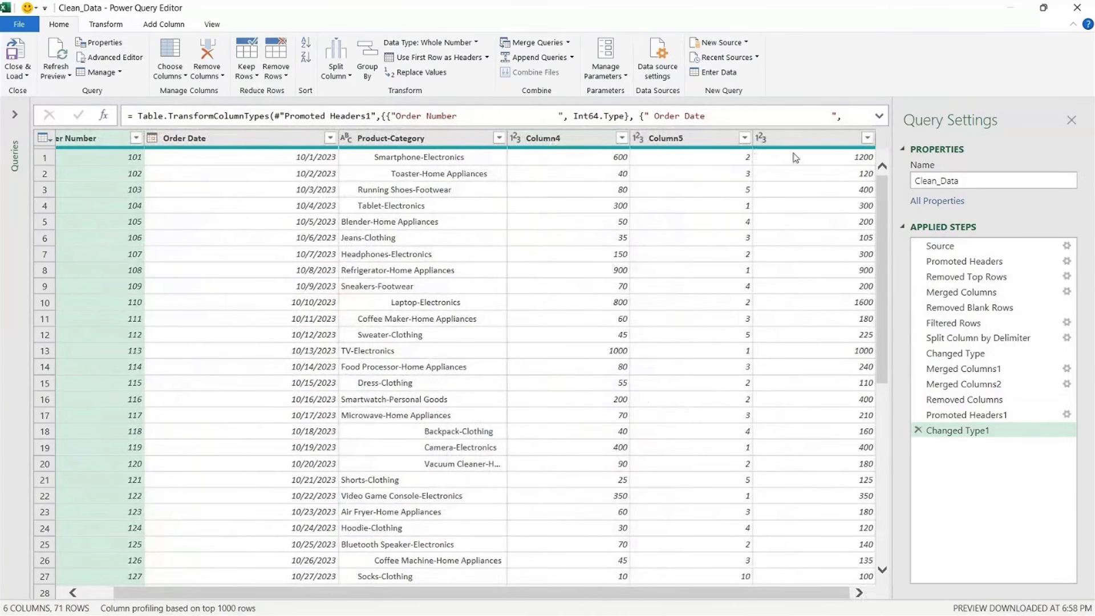
left_click(549, 139)
double_click(548, 139)
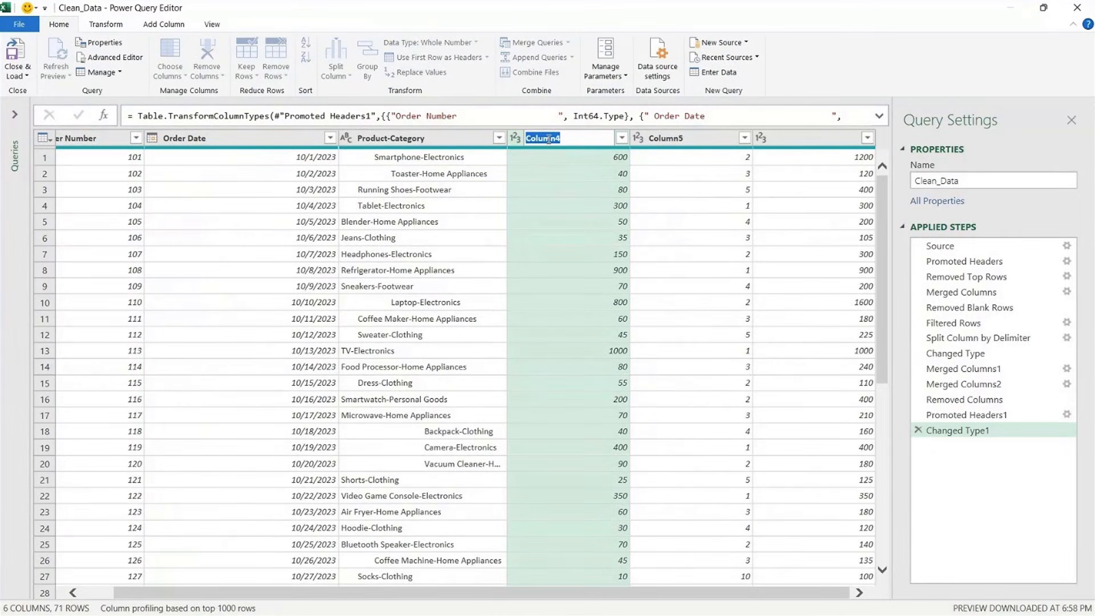
type("Price Per Unit")
double_click(684, 139)
type("Quantity")
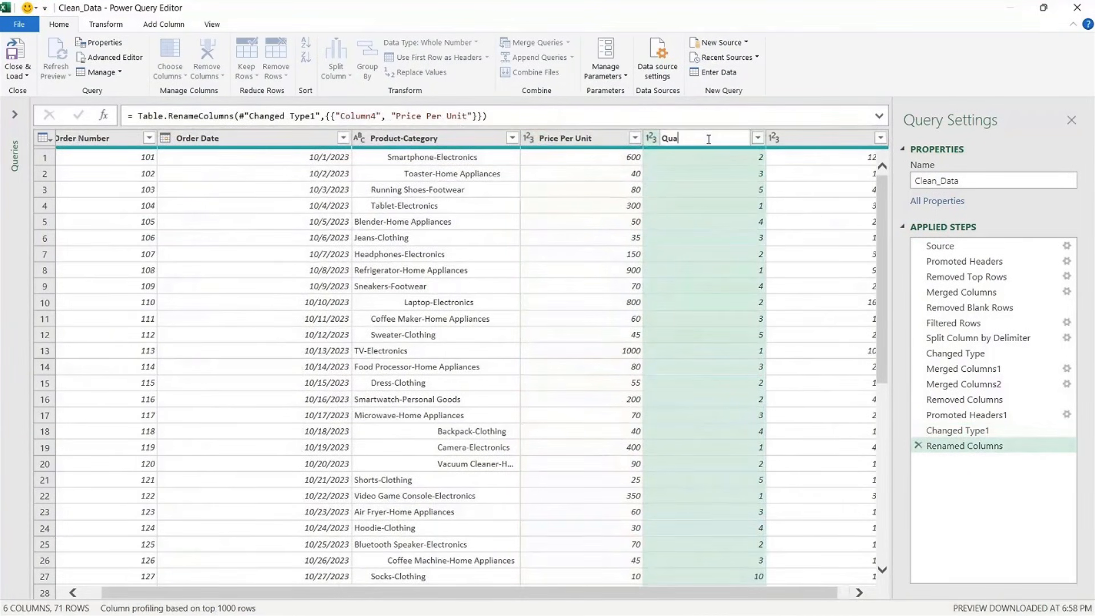
left_click(789, 139)
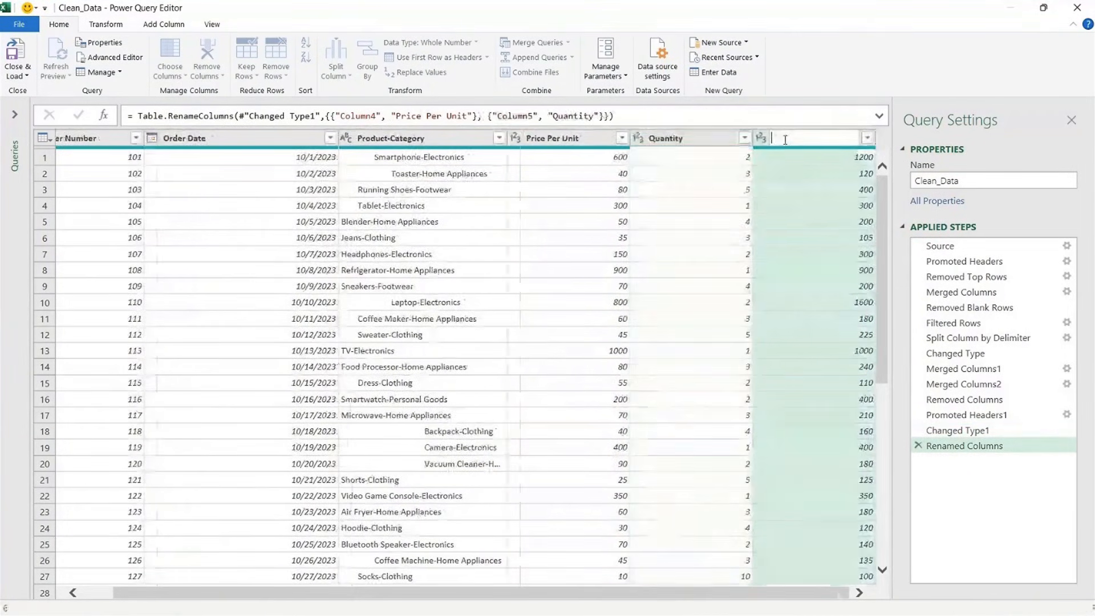
type("Total")
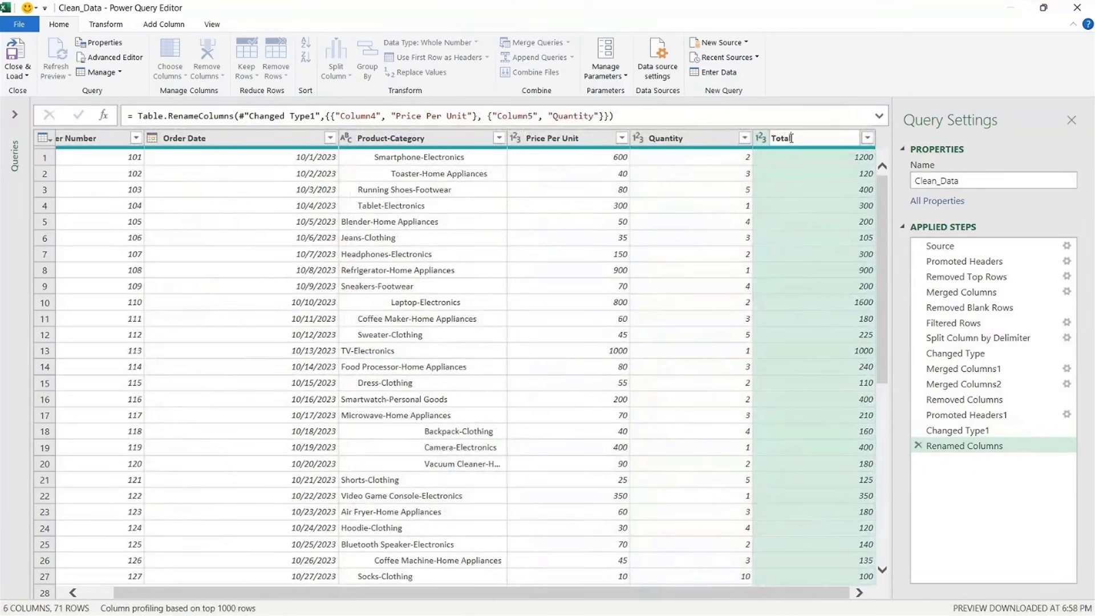
key("Return")
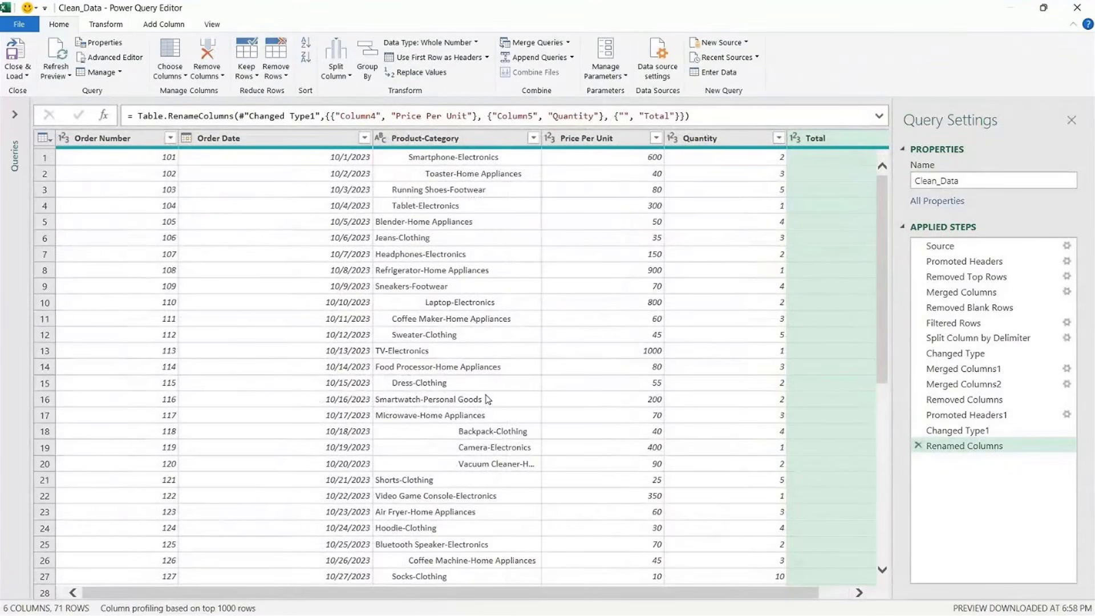
Trim the extra spaces from all columns, Order Number through Total
left_click(472, 289)
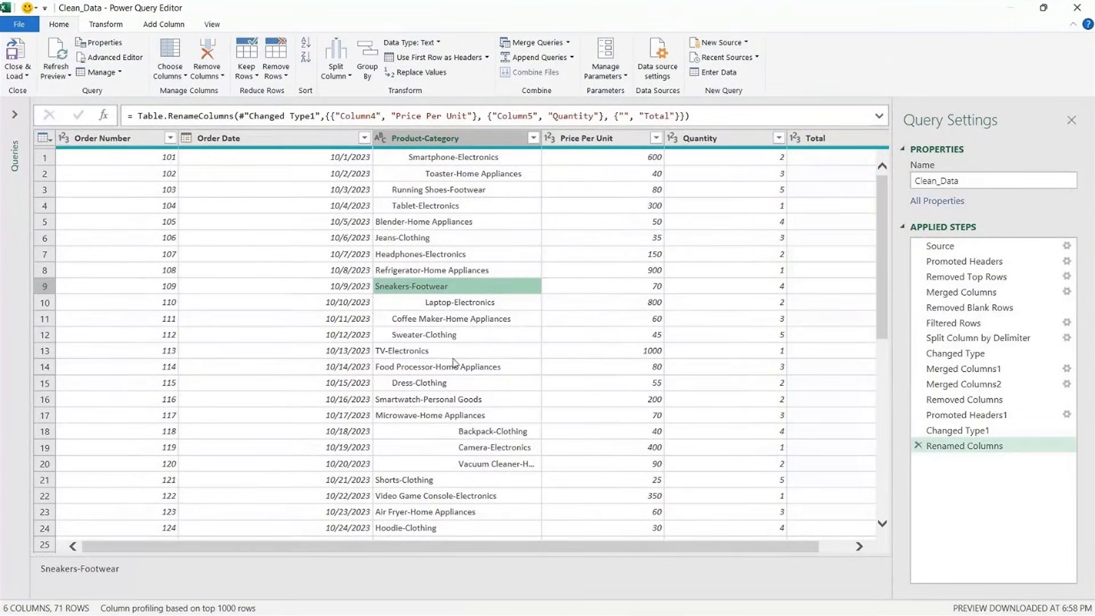
left_click(445, 139)
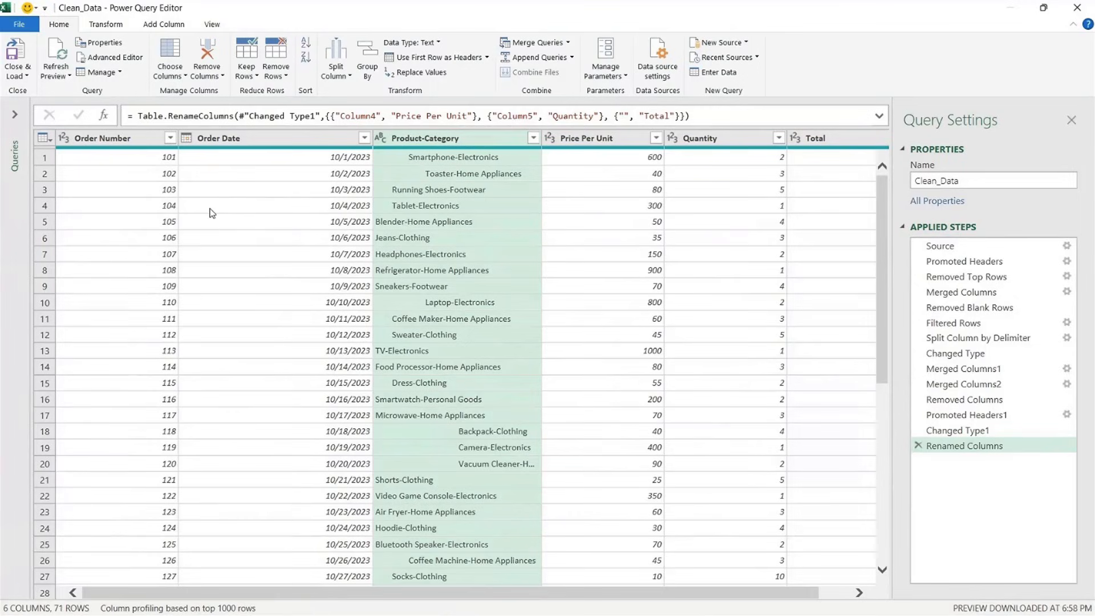
left_click(112, 143)
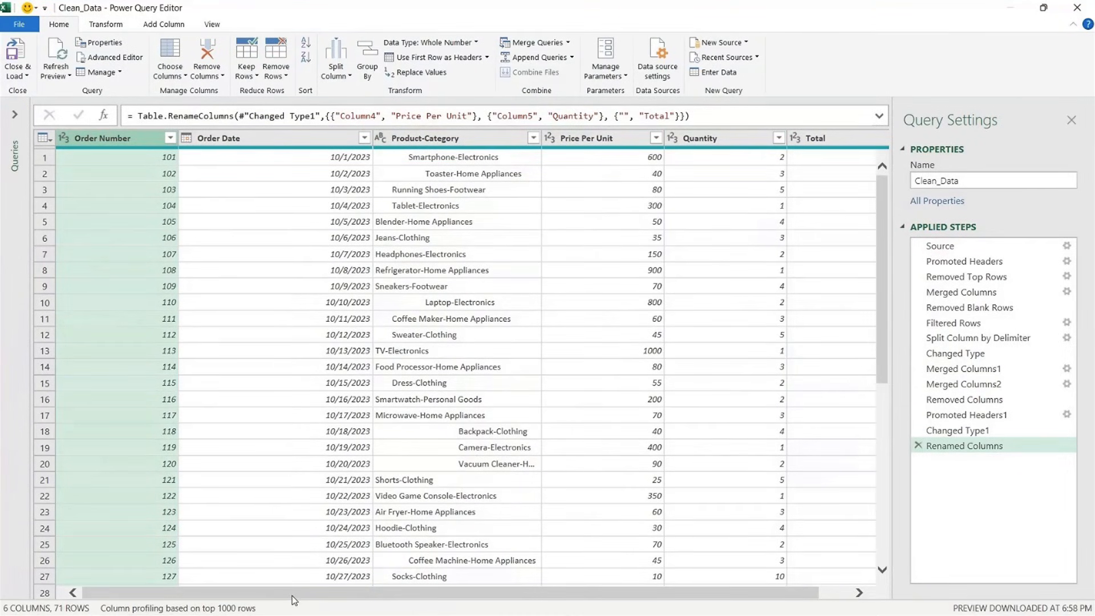
left_click(833, 140, "shift")
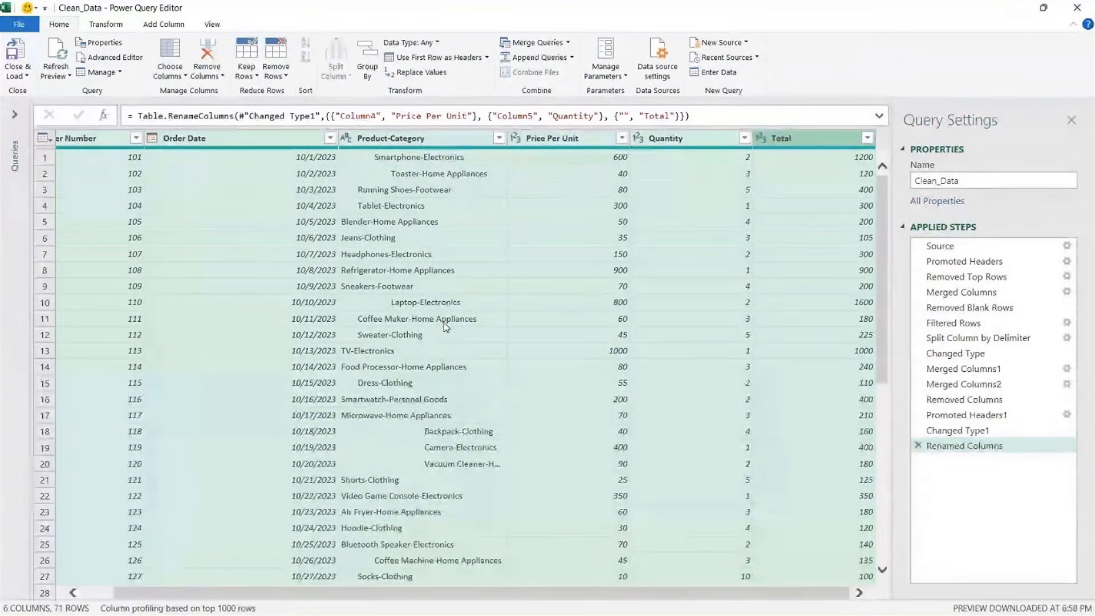
left_click(108, 25)
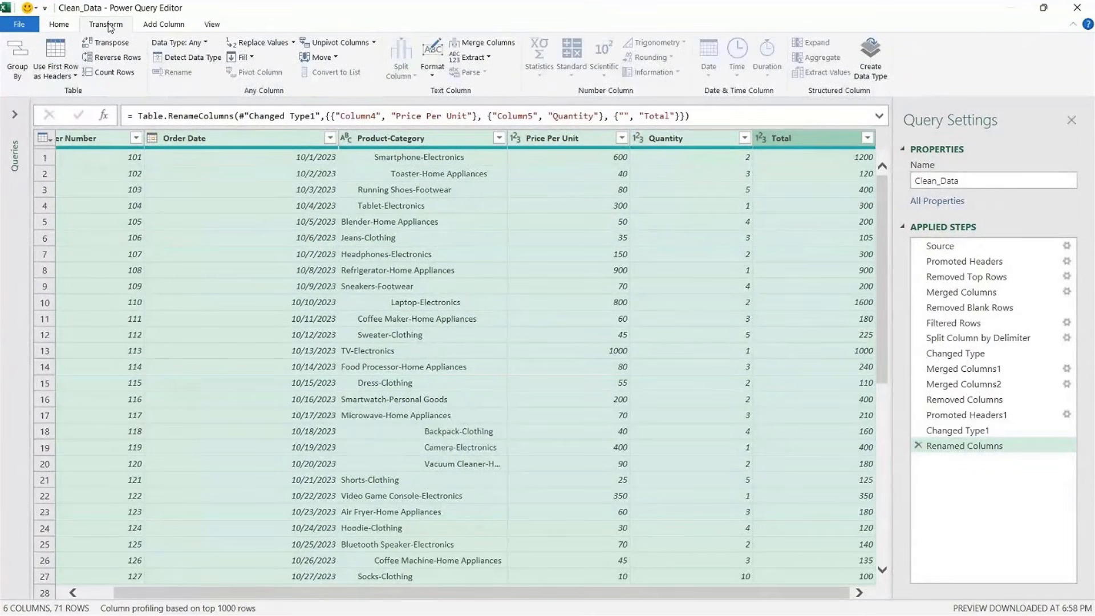
left_click(433, 74)
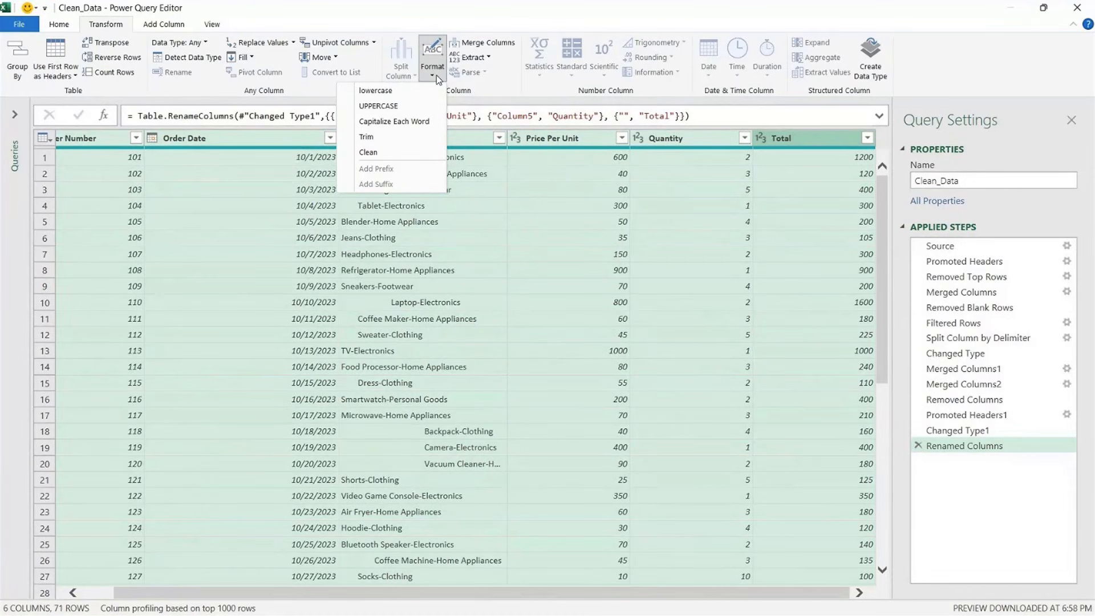
left_click(436, 137)
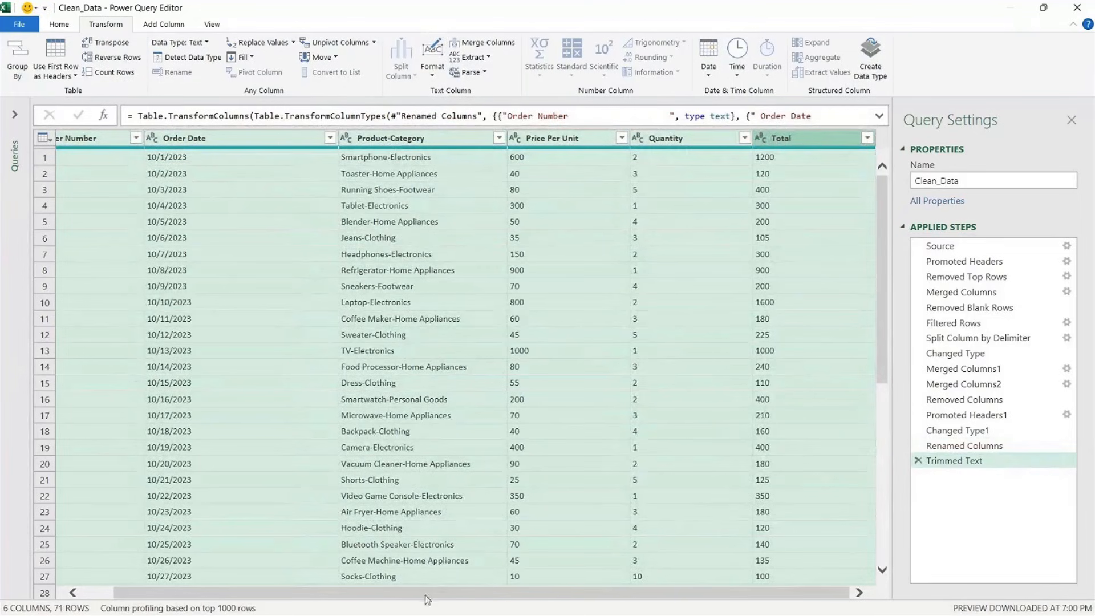
left_click_drag(425, 599, 390, 601)
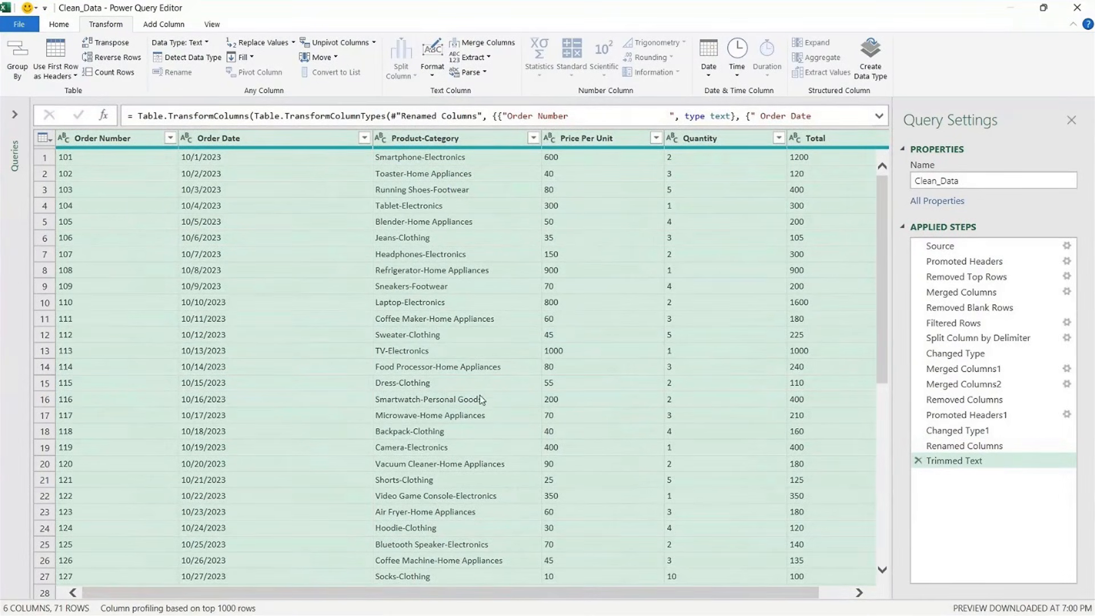
Split the Product-Category column at each occurrence of the custom delimiter -
left_click(439, 238)
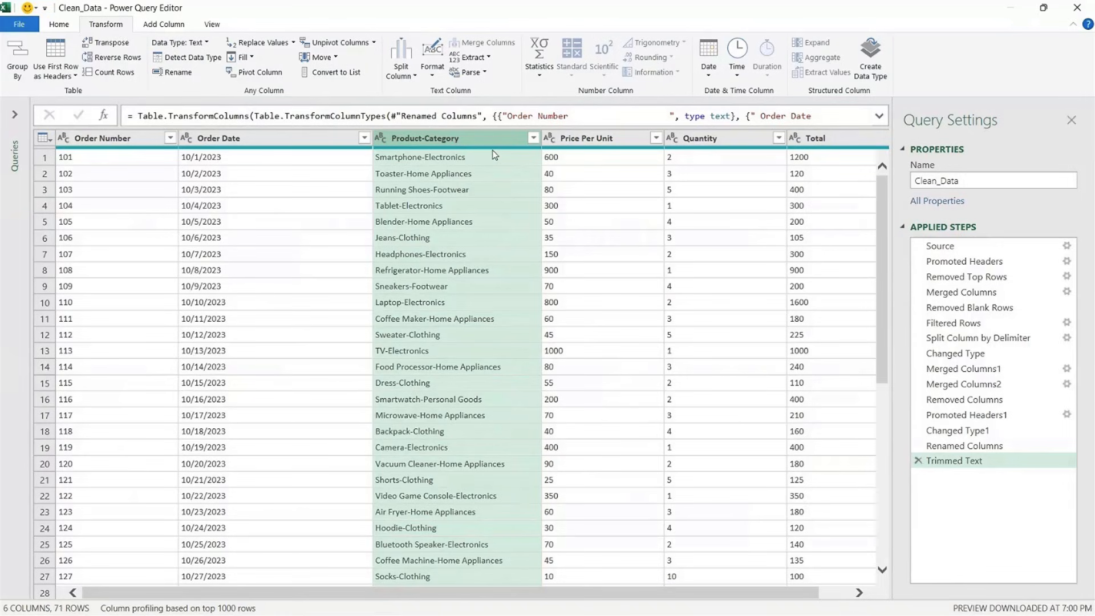
left_click(404, 74)
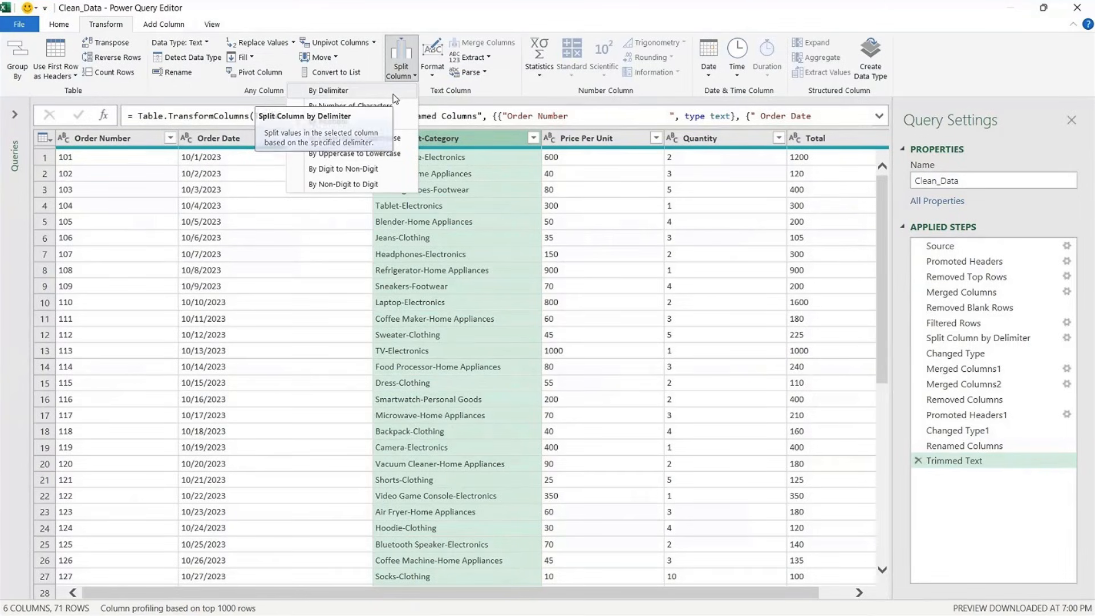
left_click(393, 93)
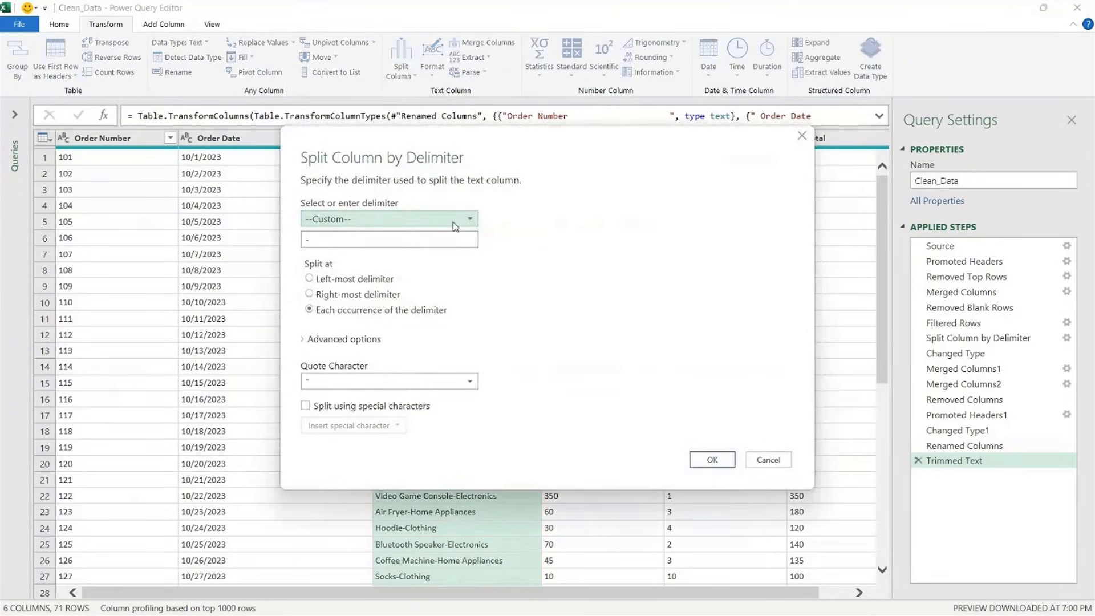
left_click(469, 219)
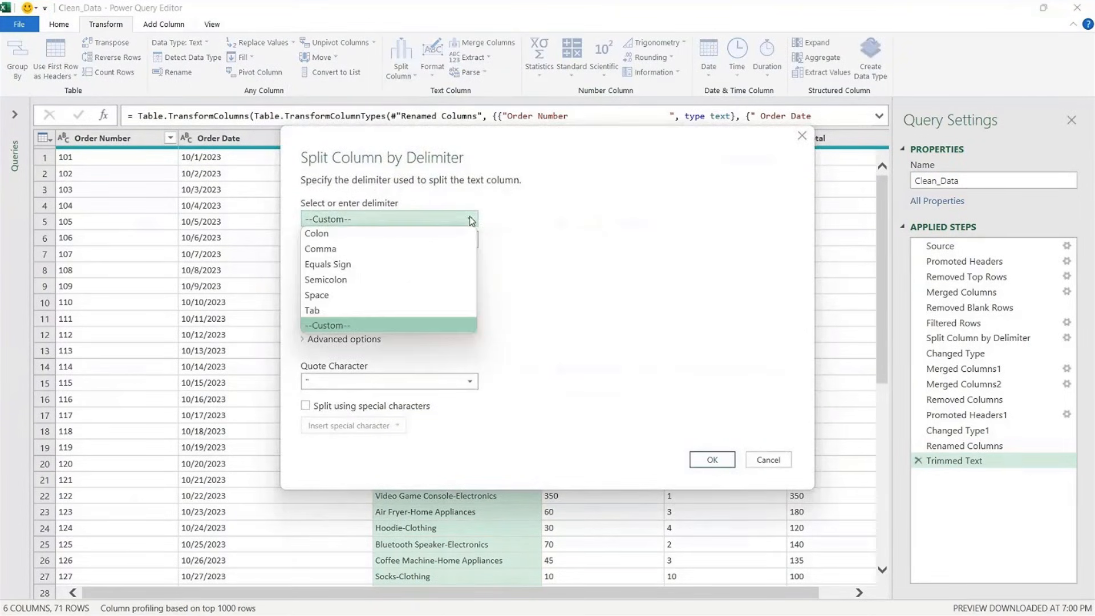
left_click(412, 326)
left_click(334, 240)
left_click_drag(339, 240, 274, 241)
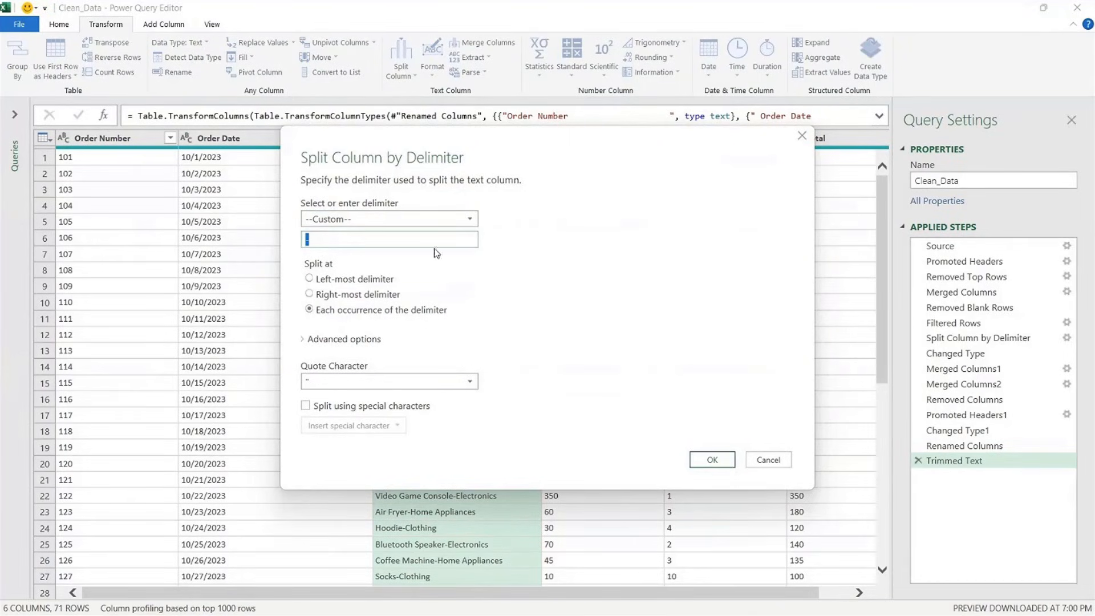
left_click(672, 225)
left_click(709, 460)
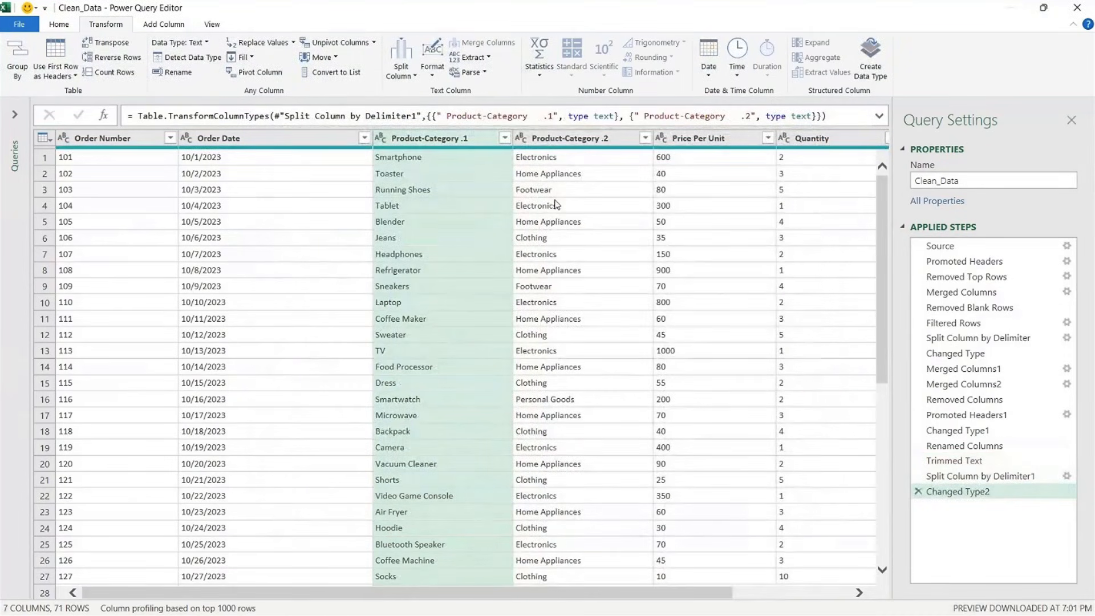
Rename the two split Product-Category columns as Product and Category
left_click(447, 139)
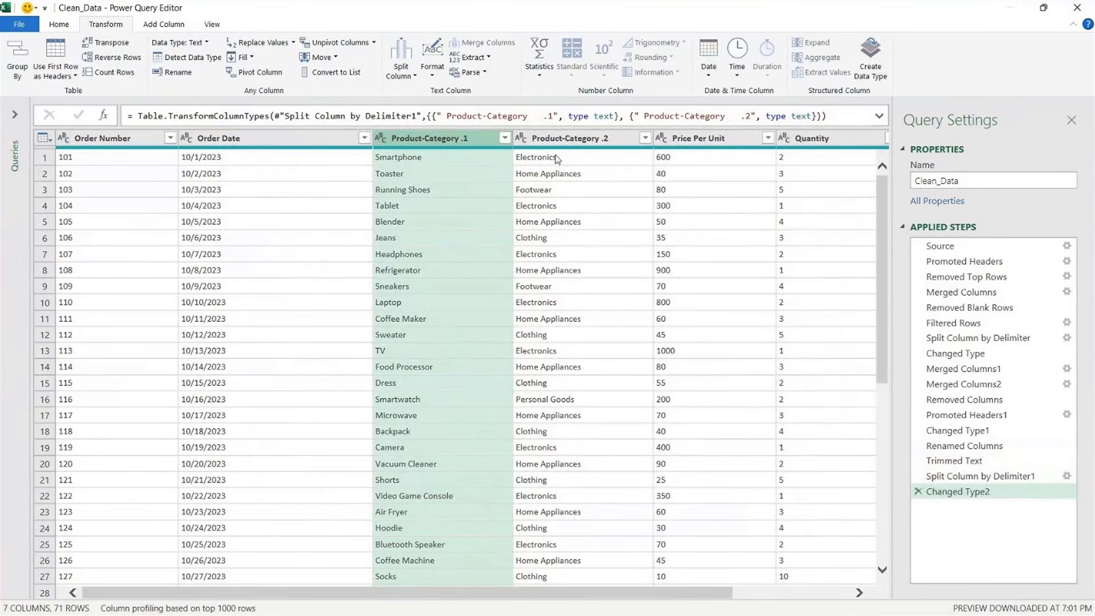
left_click(583, 138)
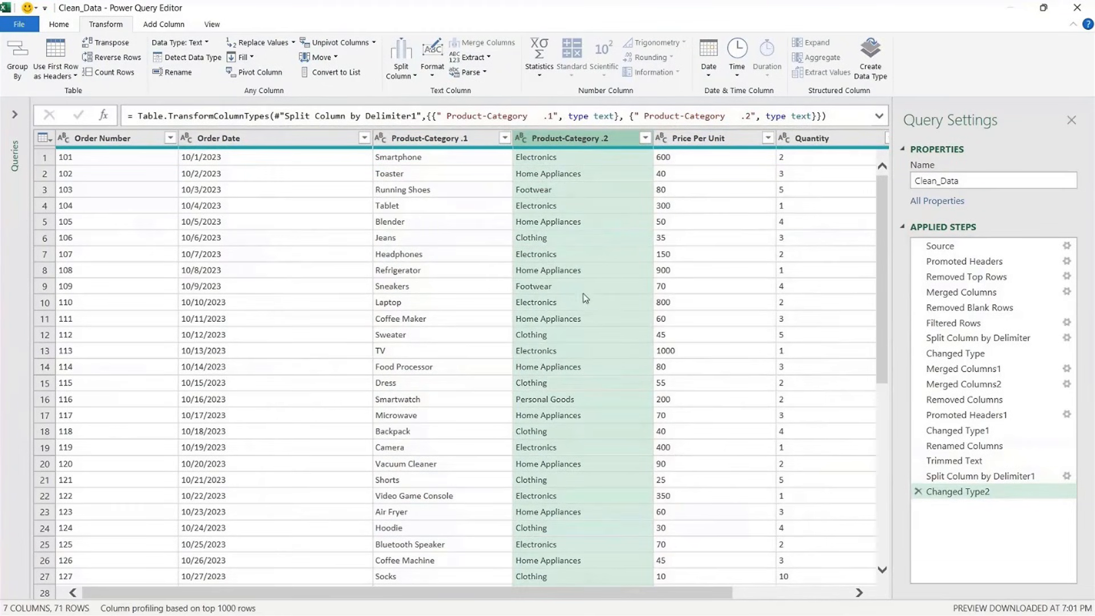
left_click(437, 143)
double_click(422, 139)
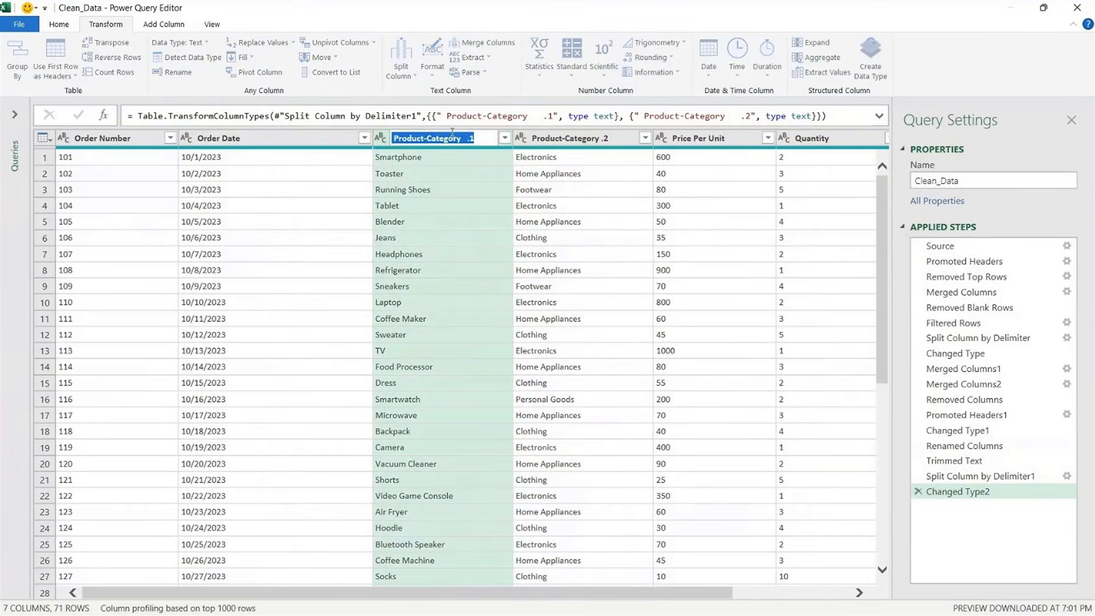
type("Product")
key("Return")
left_click(579, 138)
double_click(579, 138)
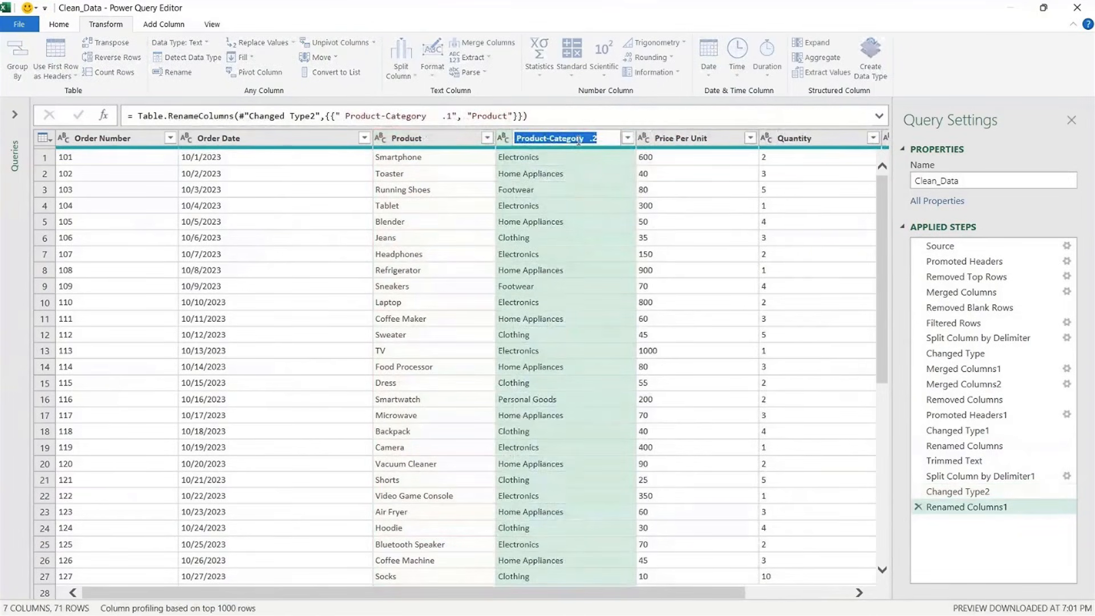
type("Category")
key("Return")
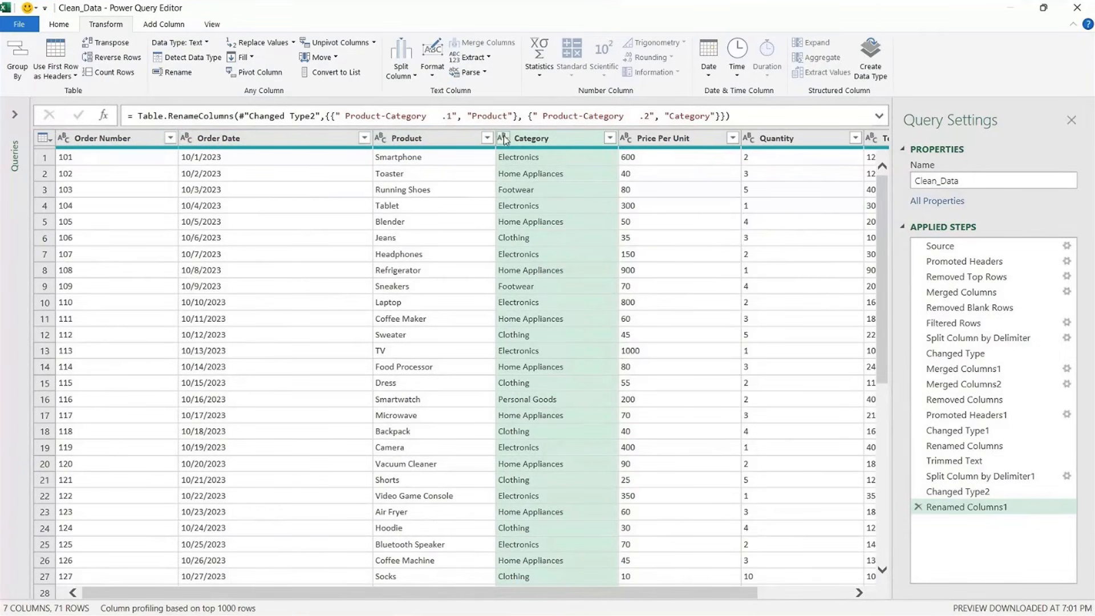
left_click(64, 139)
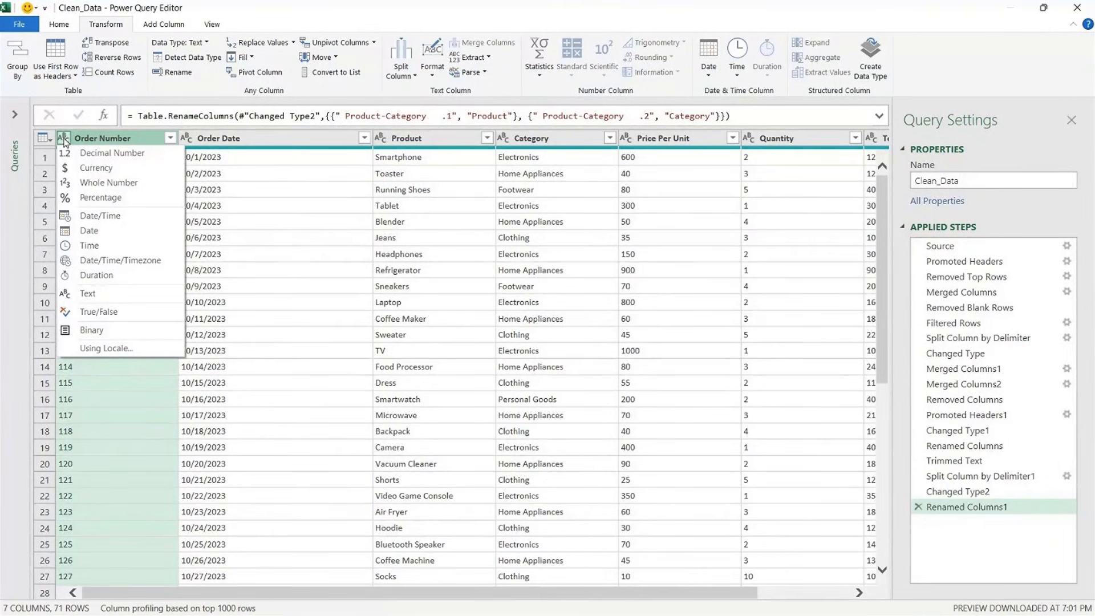
left_click(65, 142)
left_click(67, 143)
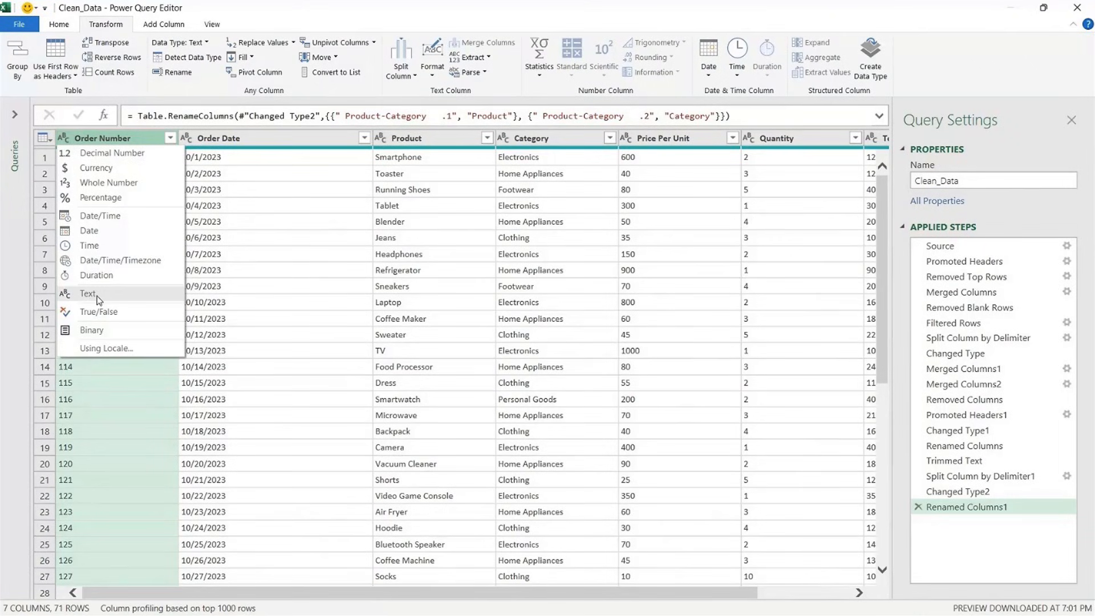
left_click(307, 23)
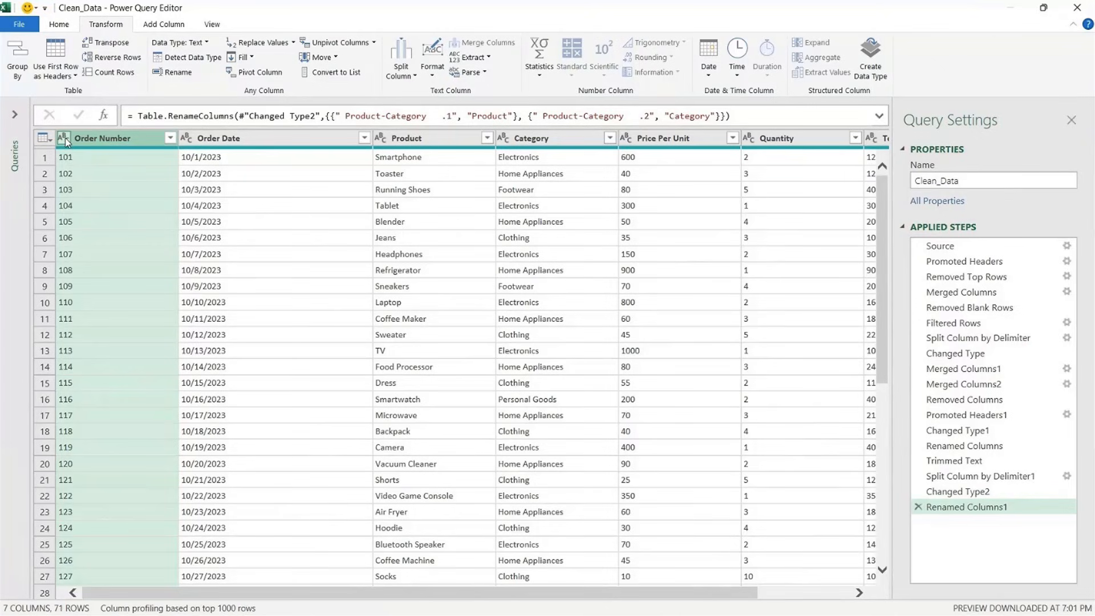
Set the data type of the Order Date column to Date and of the Price Per Unit column to Currency
left_click(187, 138)
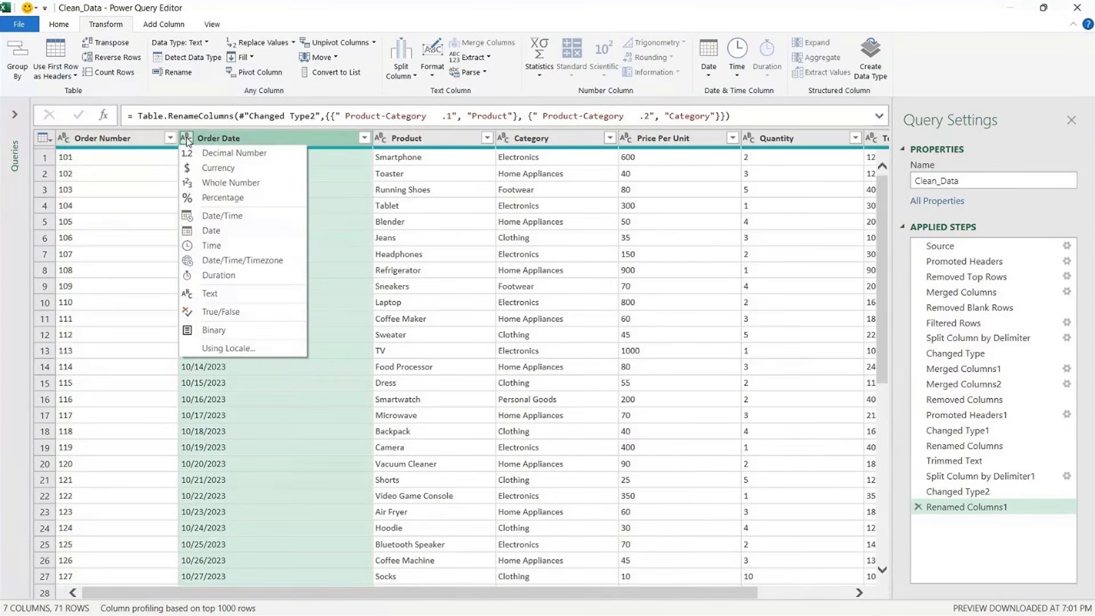
left_click(211, 231)
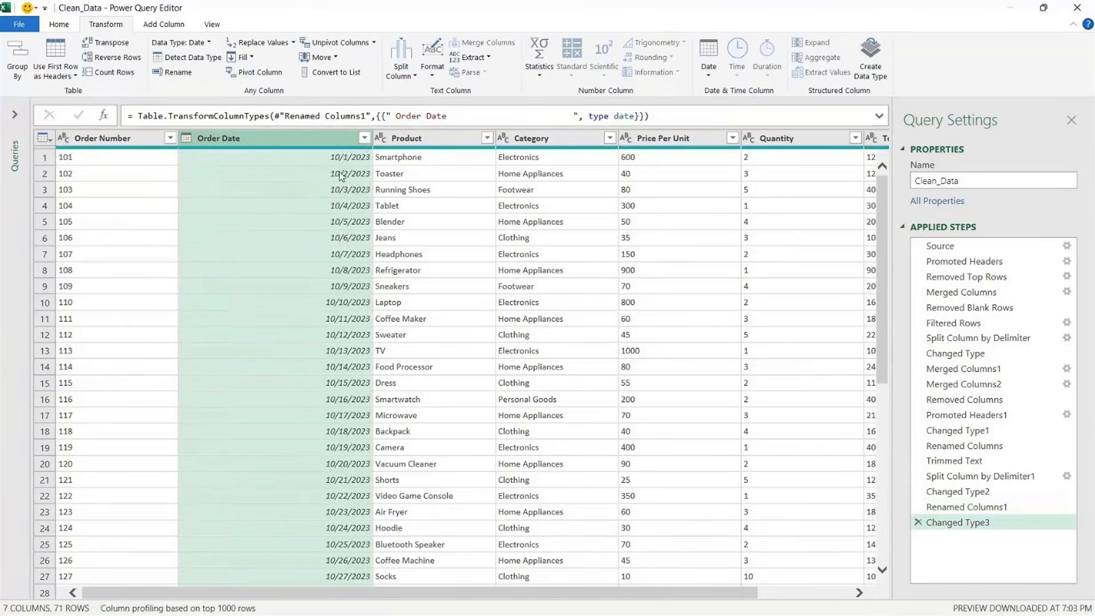
left_click(381, 138)
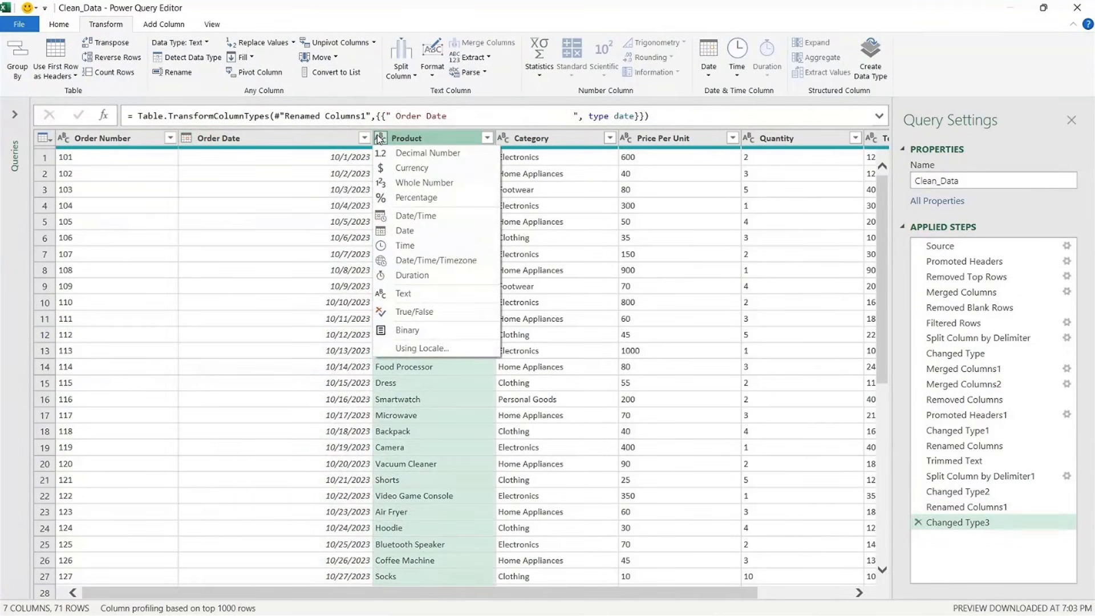
left_click(520, 23)
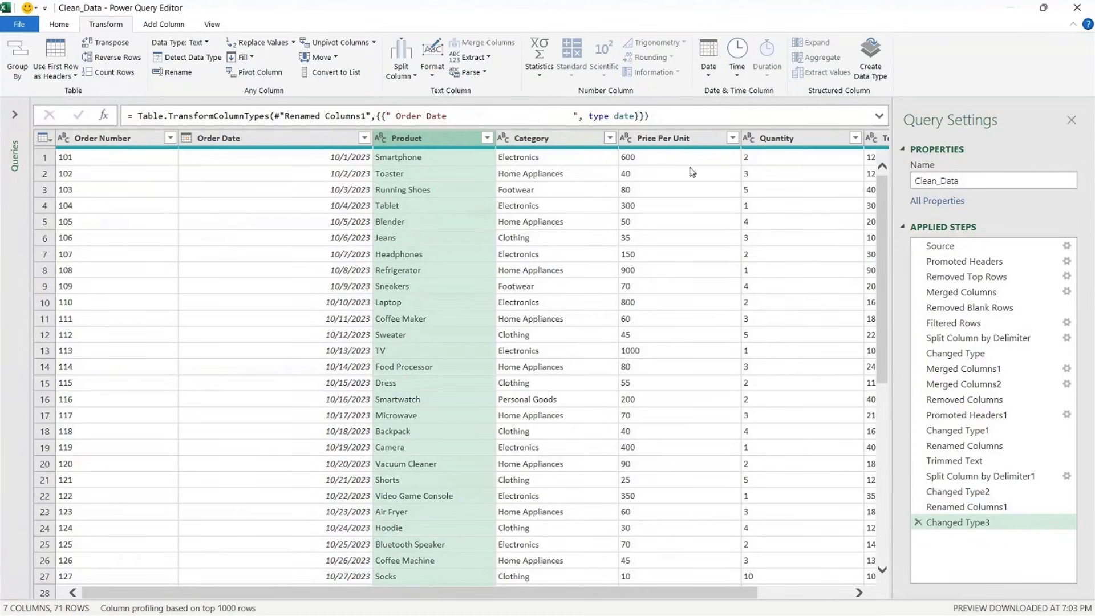
left_click(626, 138)
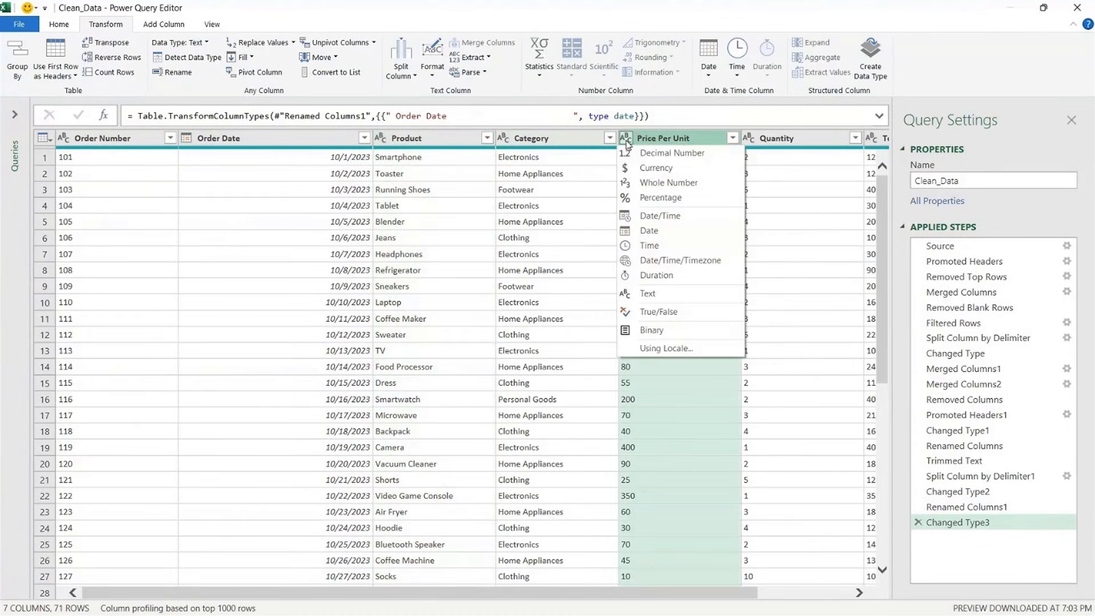
left_click(641, 170)
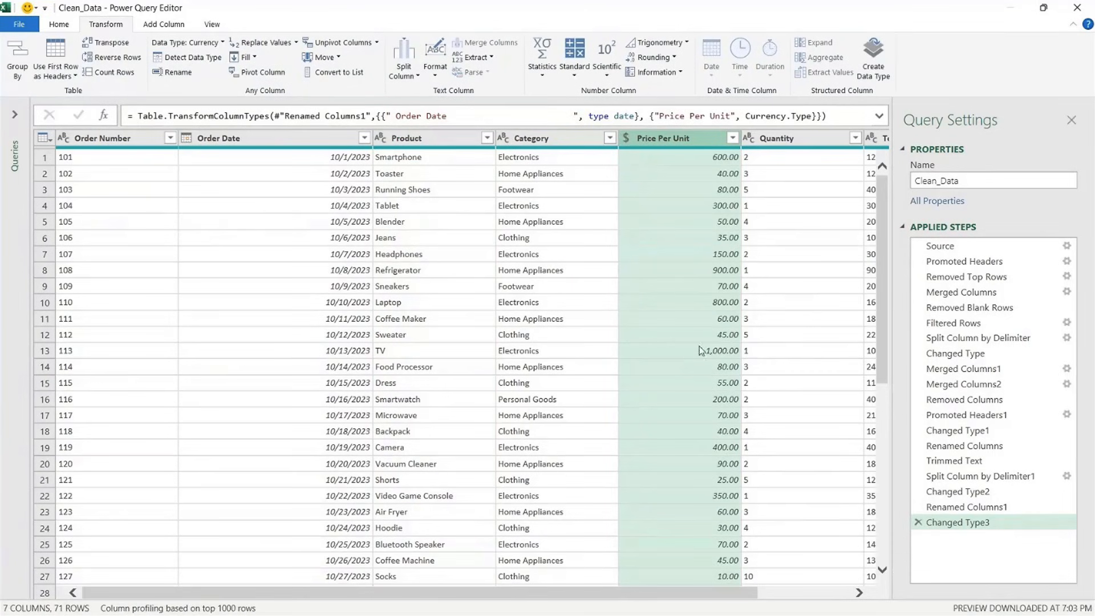
Set the data type of the Quantity column to Whole Number and of the Total column to Currency
left_click_drag(722, 596, 813, 596)
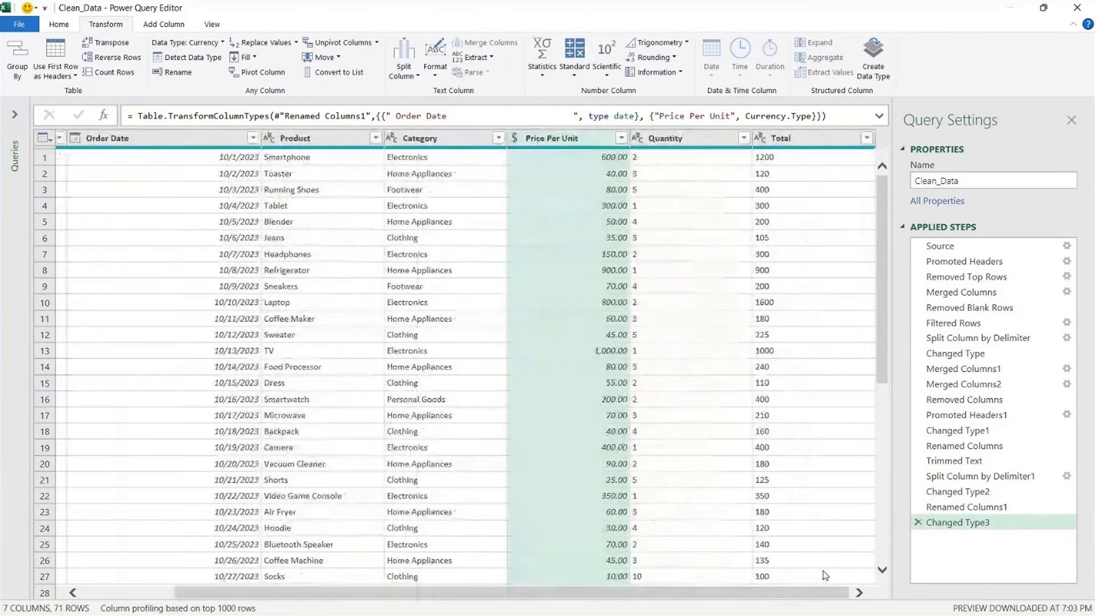
left_click(637, 138)
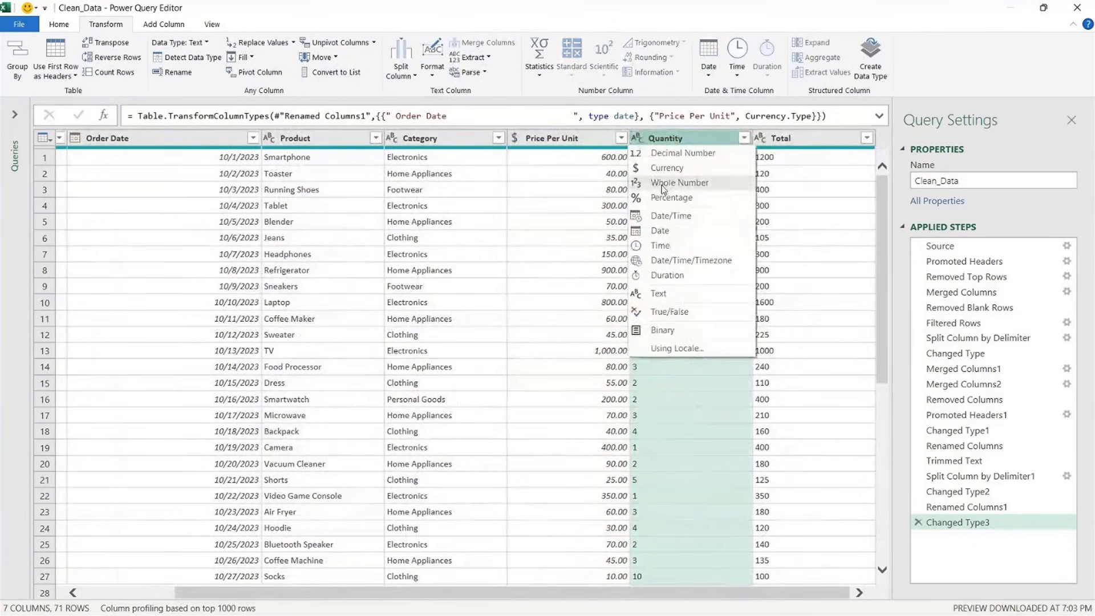
left_click(659, 183)
left_click(775, 137)
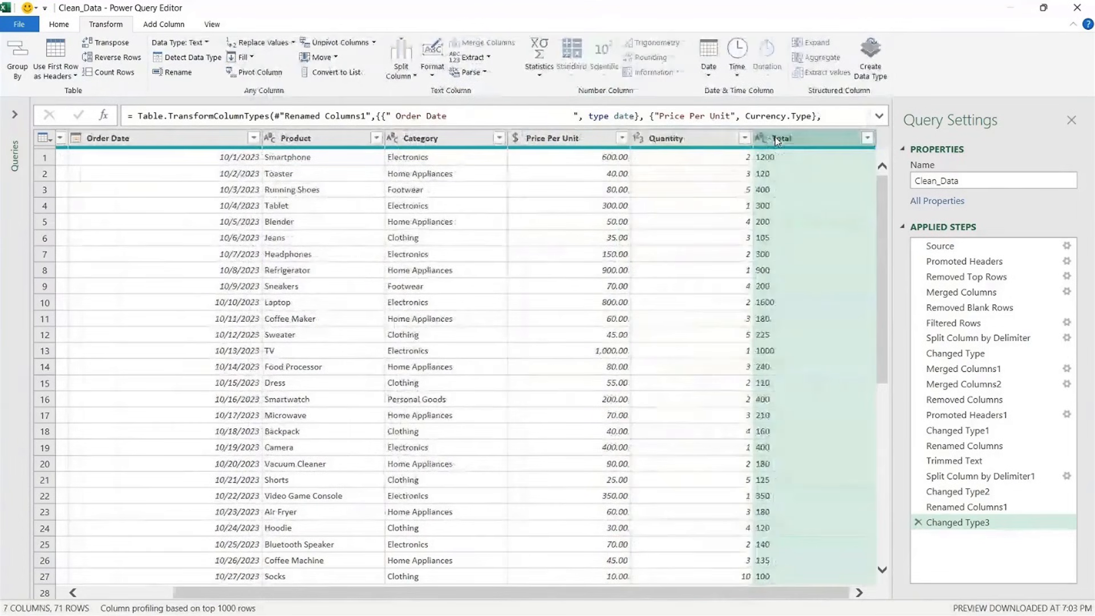
left_click(760, 138)
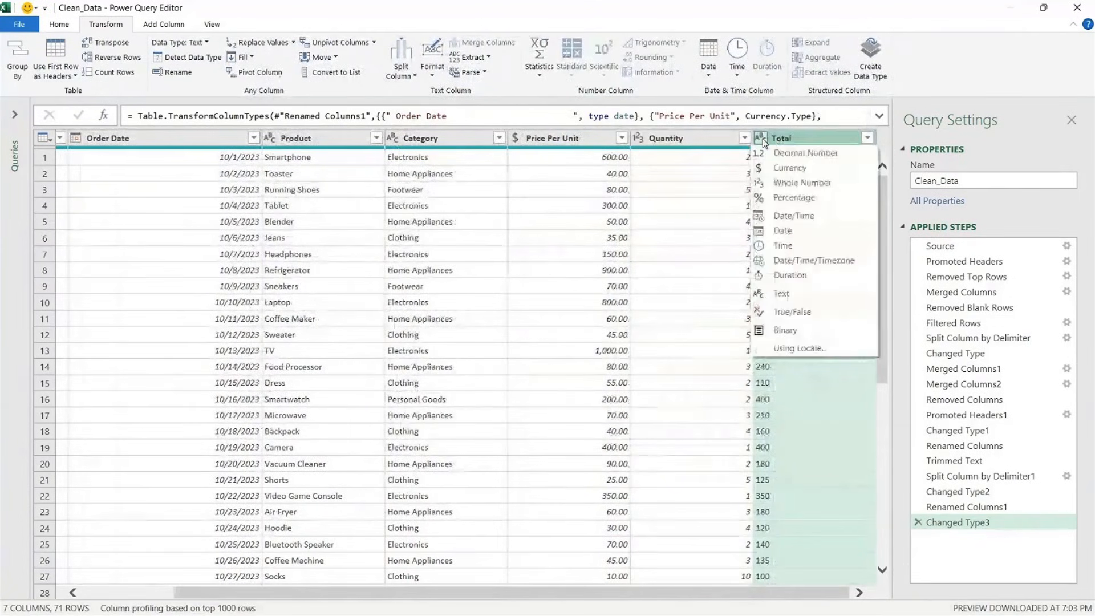
left_click(773, 168)
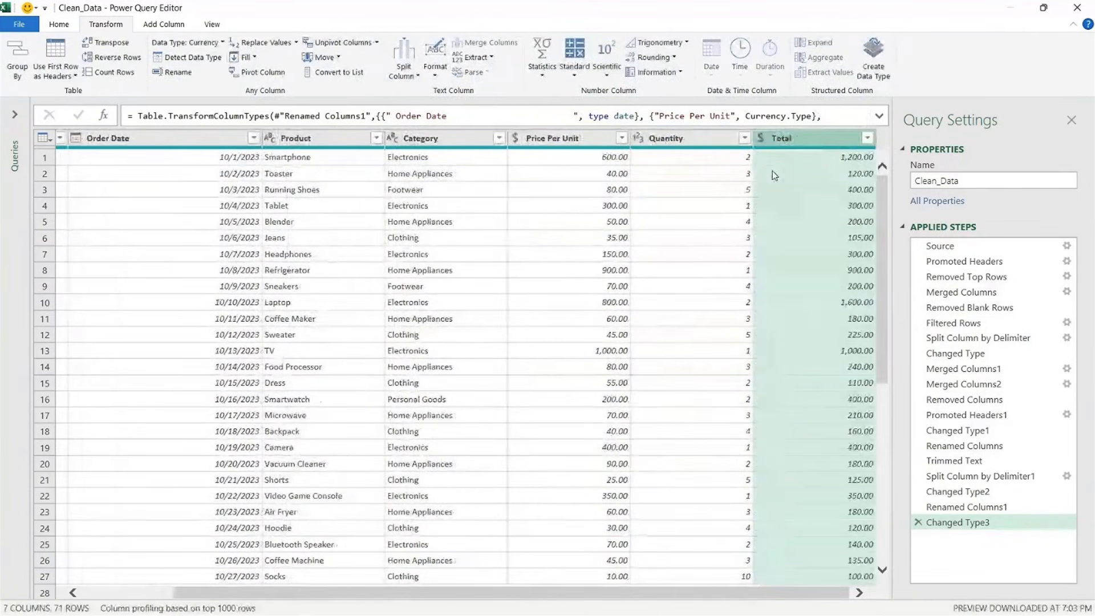
Narrow the Order Date column and remove the Total column from the query
left_click_drag(686, 594, 550, 603)
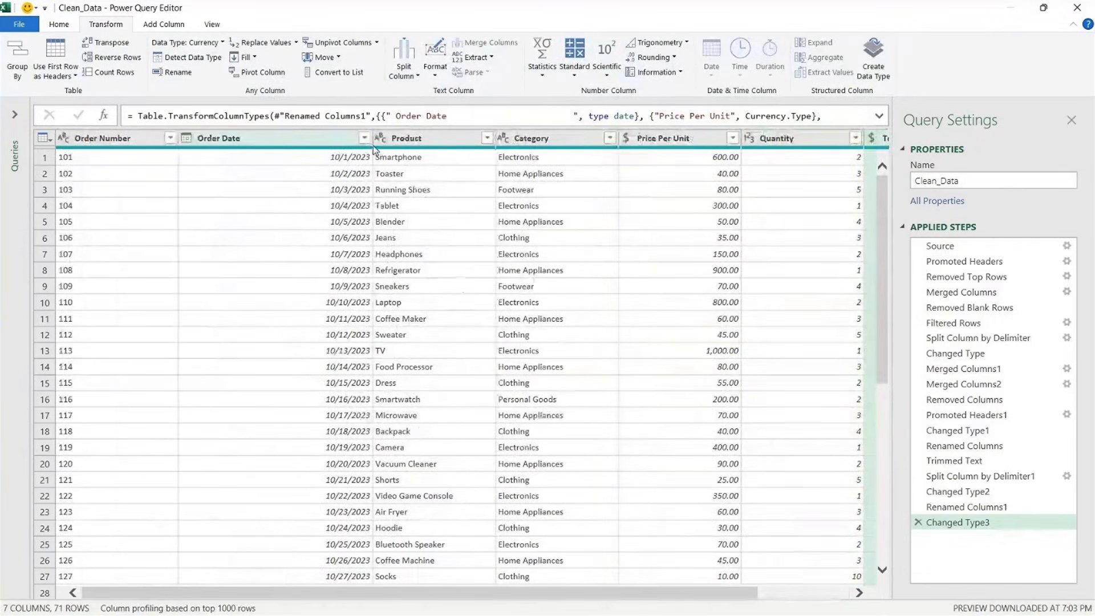
left_click_drag(374, 146, 301, 145)
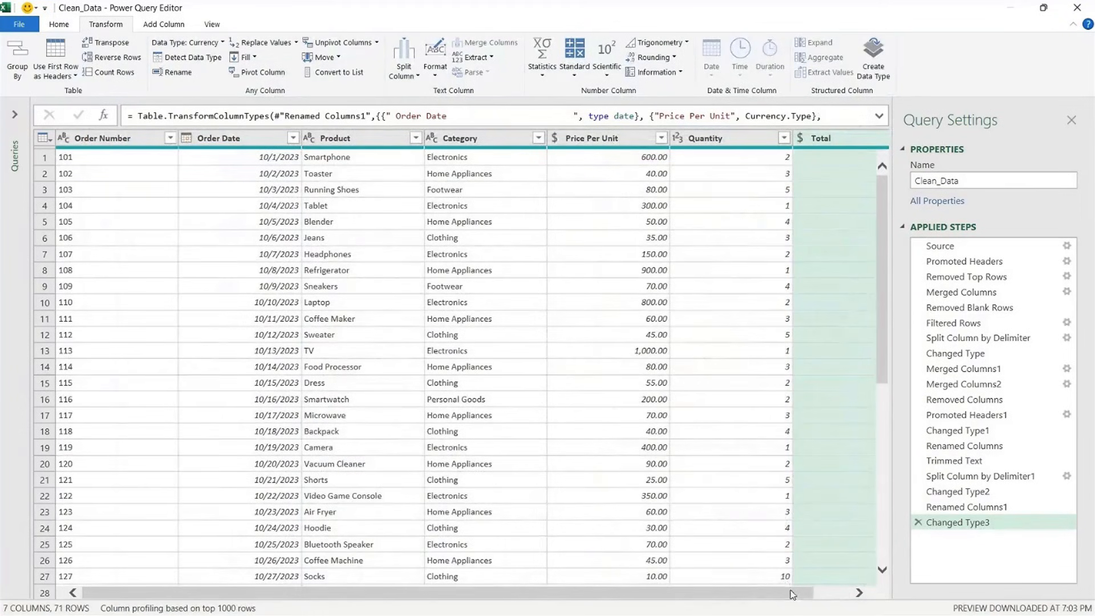
left_click_drag(802, 596, 851, 596)
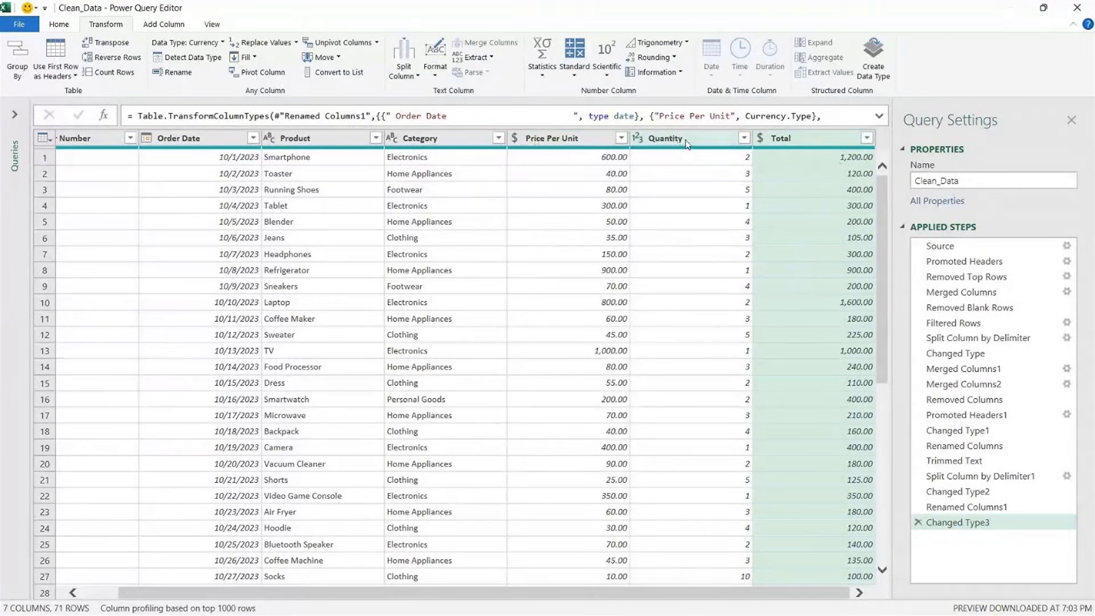
right_click(803, 139)
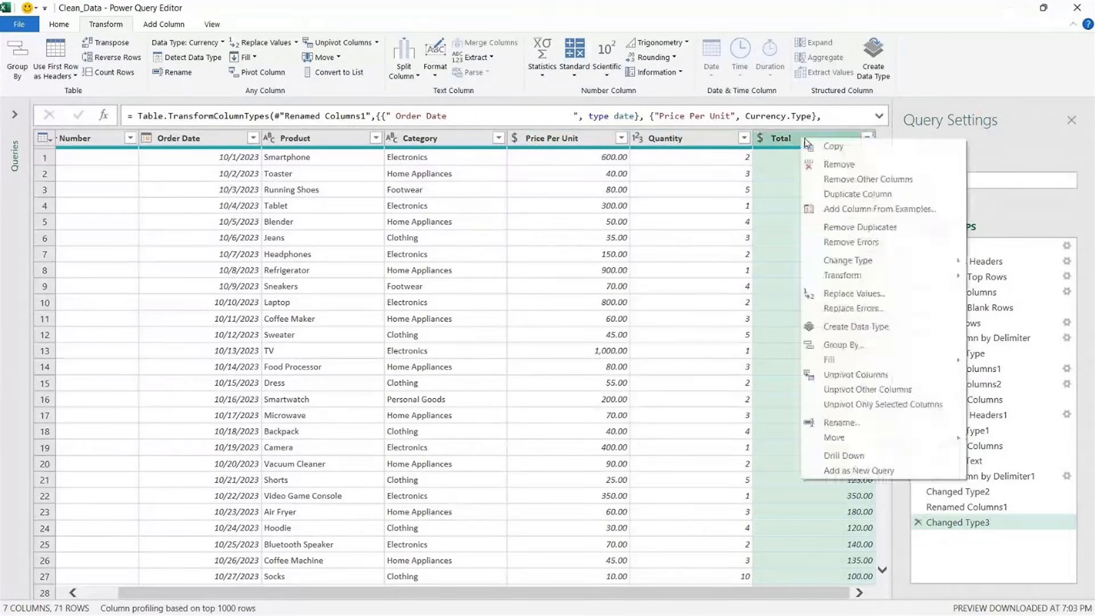
left_click(844, 170)
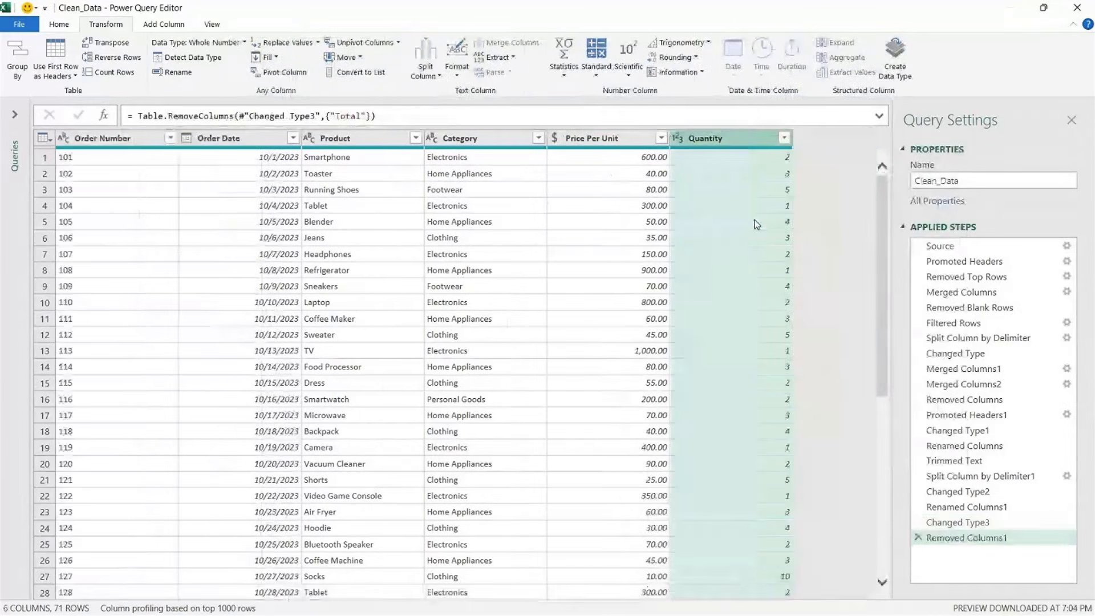
left_click_drag(883, 210, 855, 318)
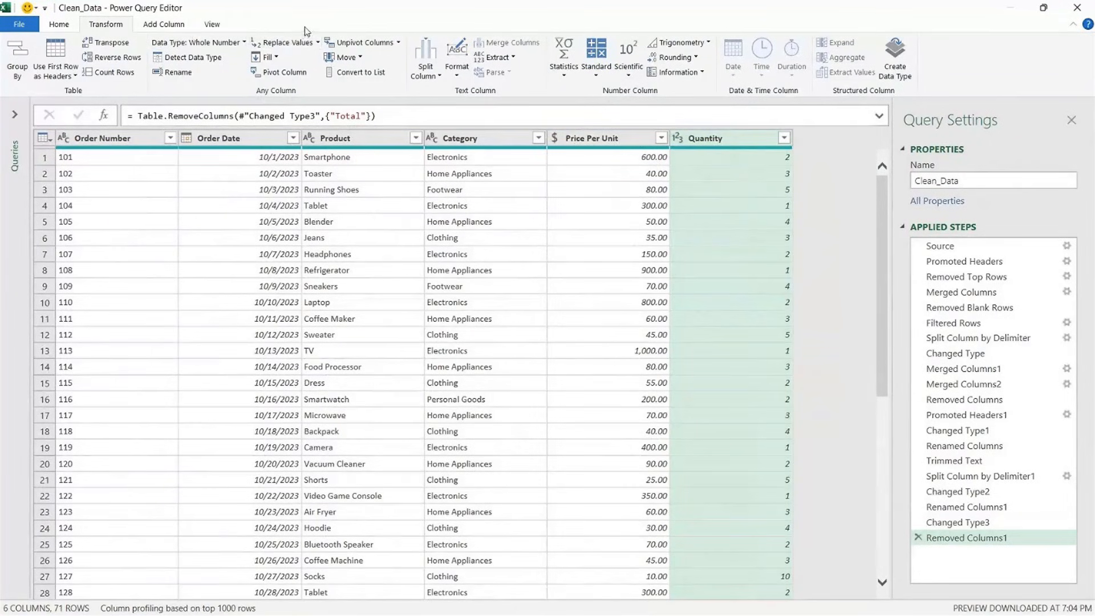
Start a new custom column and name it Total
left_click(162, 27)
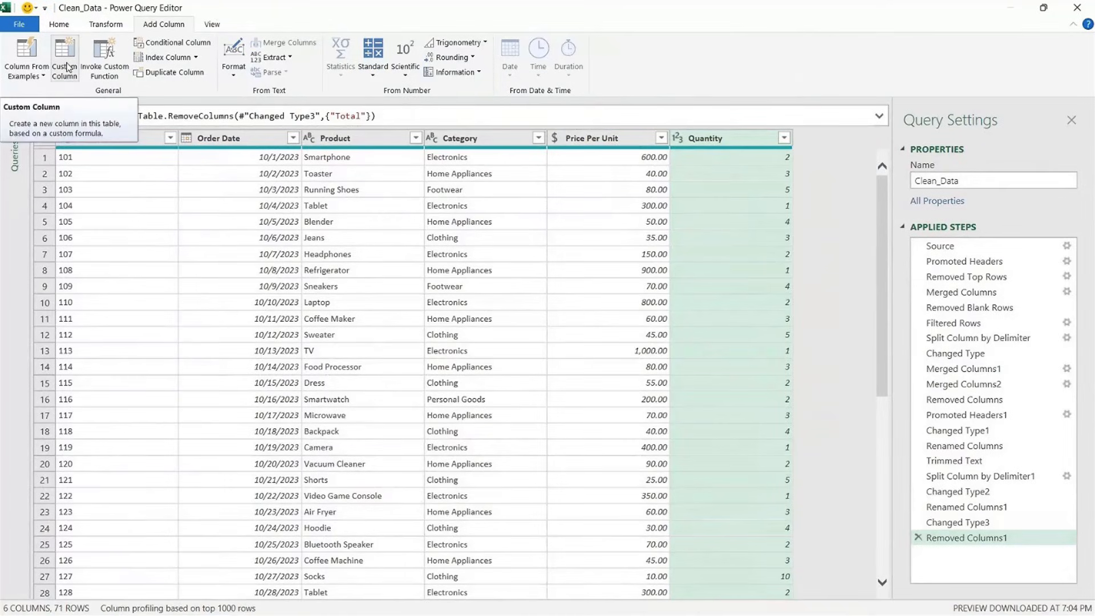
left_click(65, 63)
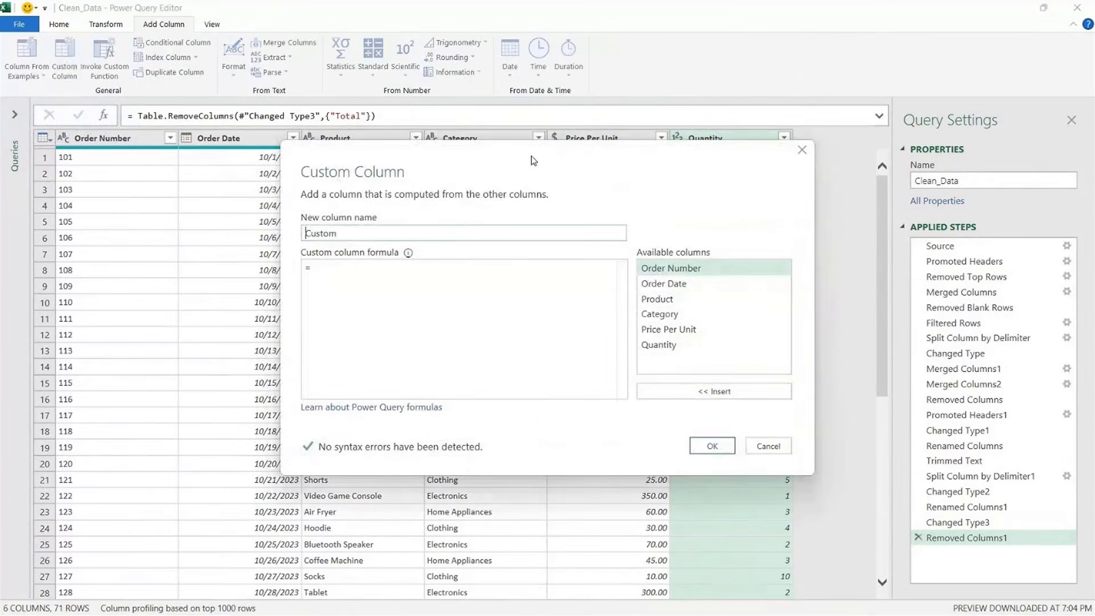
left_click_drag(339, 181, 163, 161)
left_click_drag(171, 213, 117, 215)
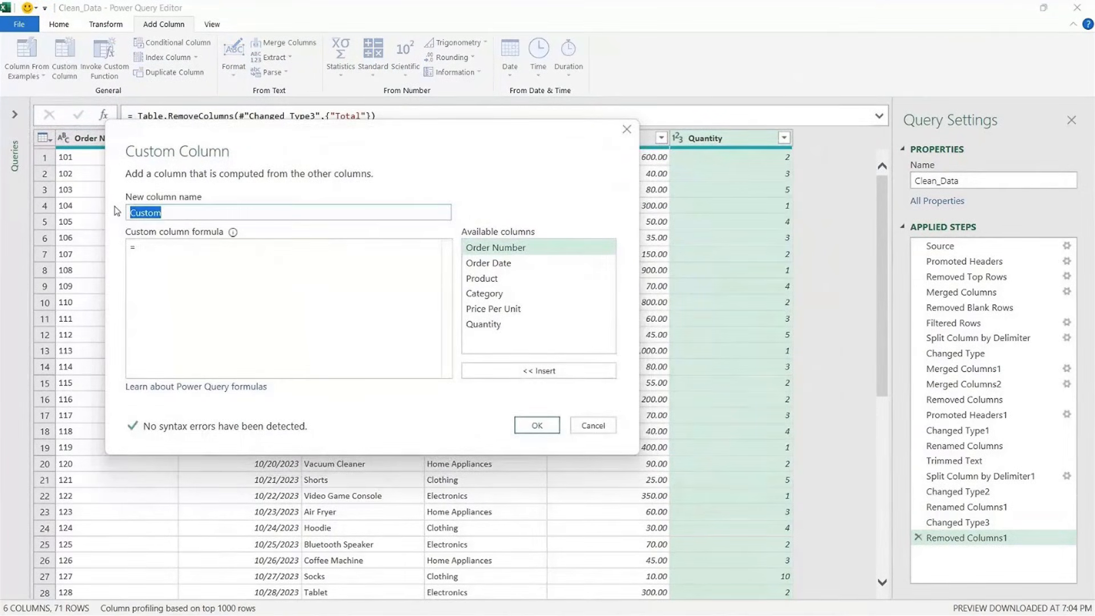
key("BackSpace")
type("Total")
Enter the custom column formula [Price Per Unit]*[Quantity] and add the column to the table
left_click(153, 247)
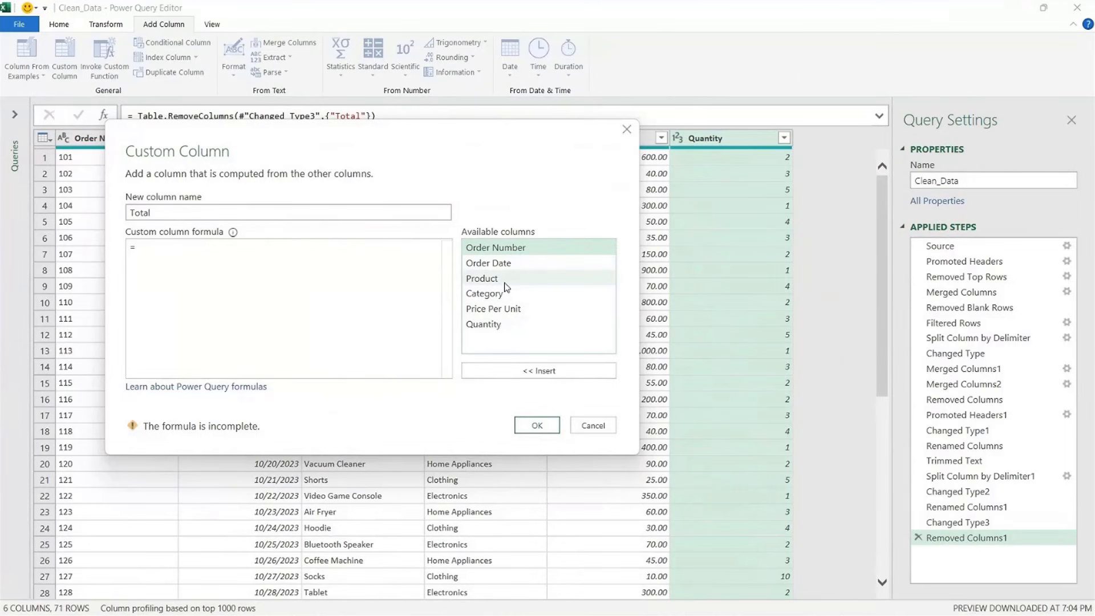
left_click_drag(566, 136, 550, 191)
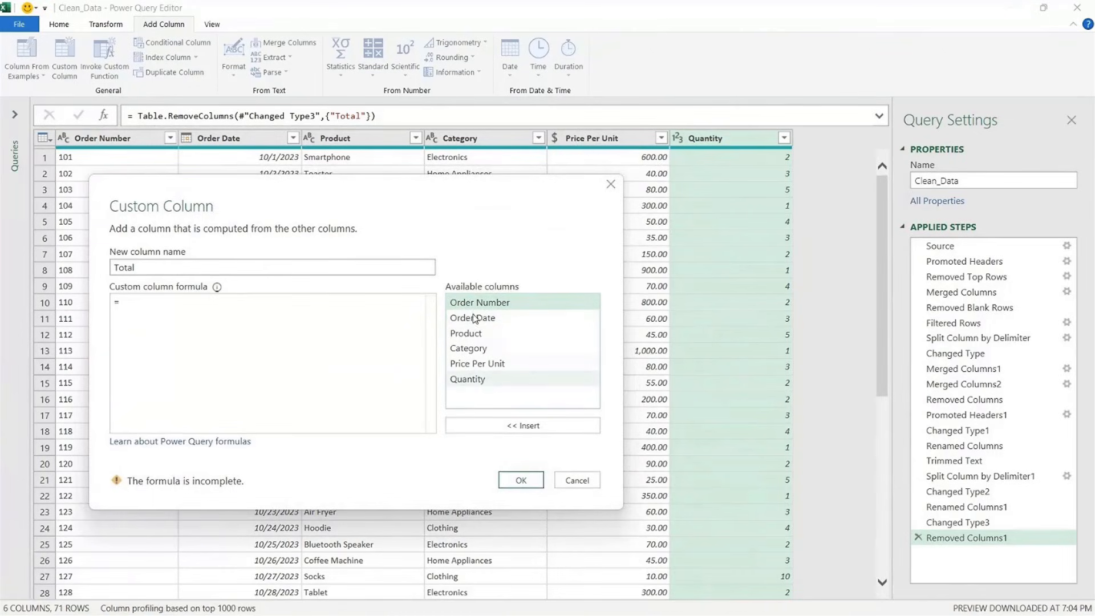
double_click(478, 365)
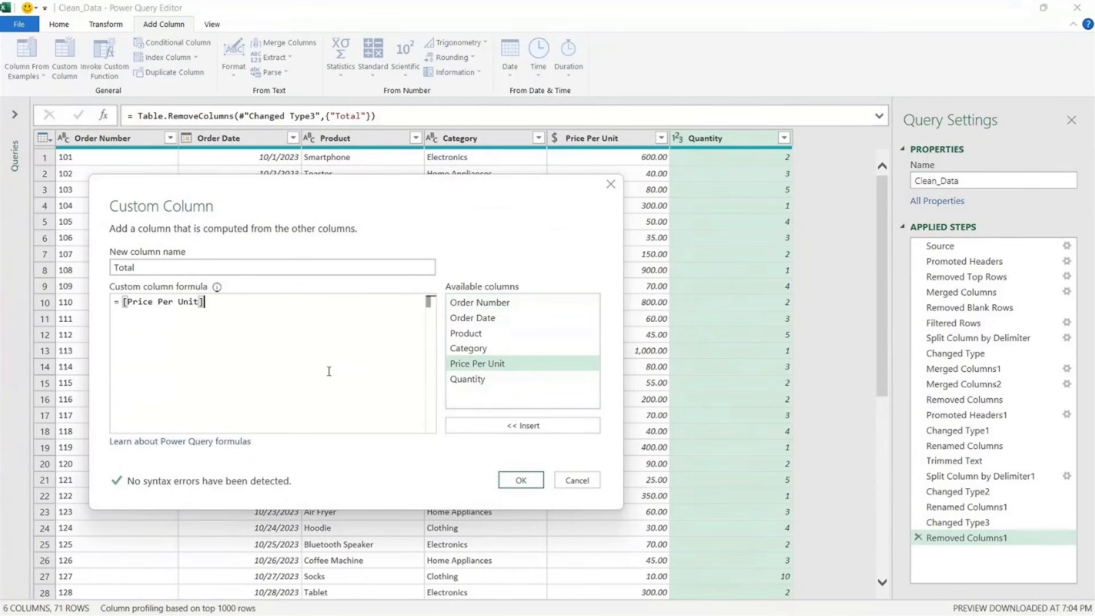
type("*")
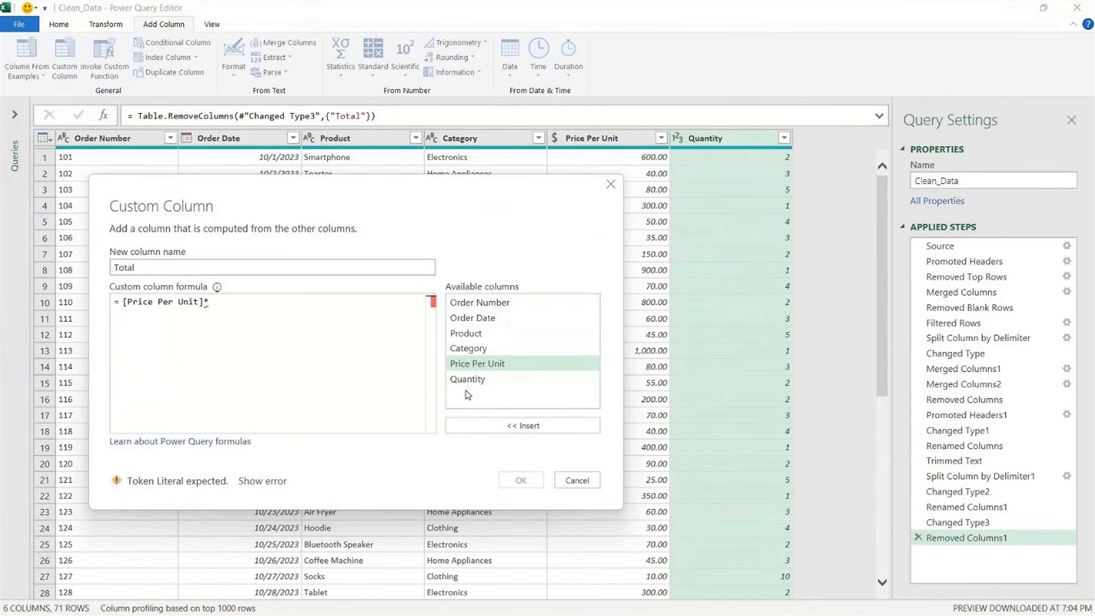
left_click(481, 381)
double_click(480, 381)
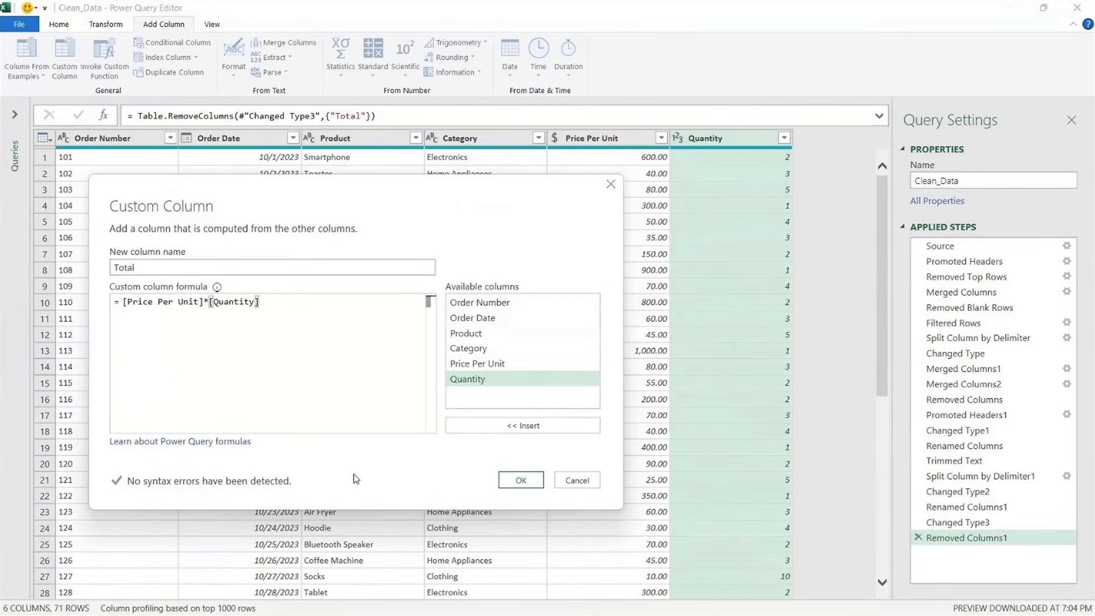
left_click(520, 478)
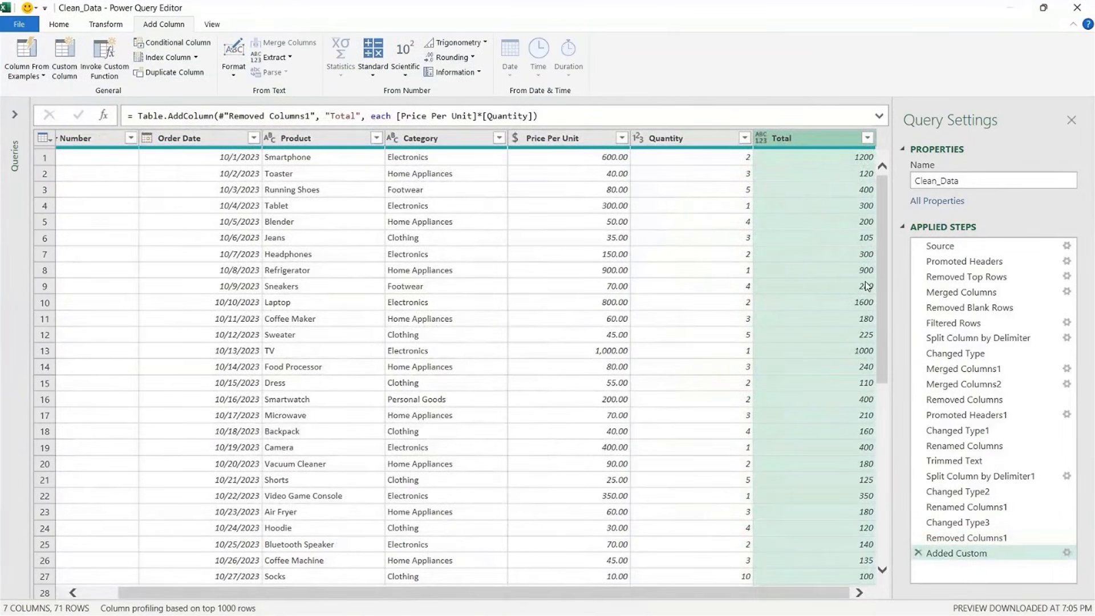
Set the data type of the calculated Total column to Currency
left_click(761, 138)
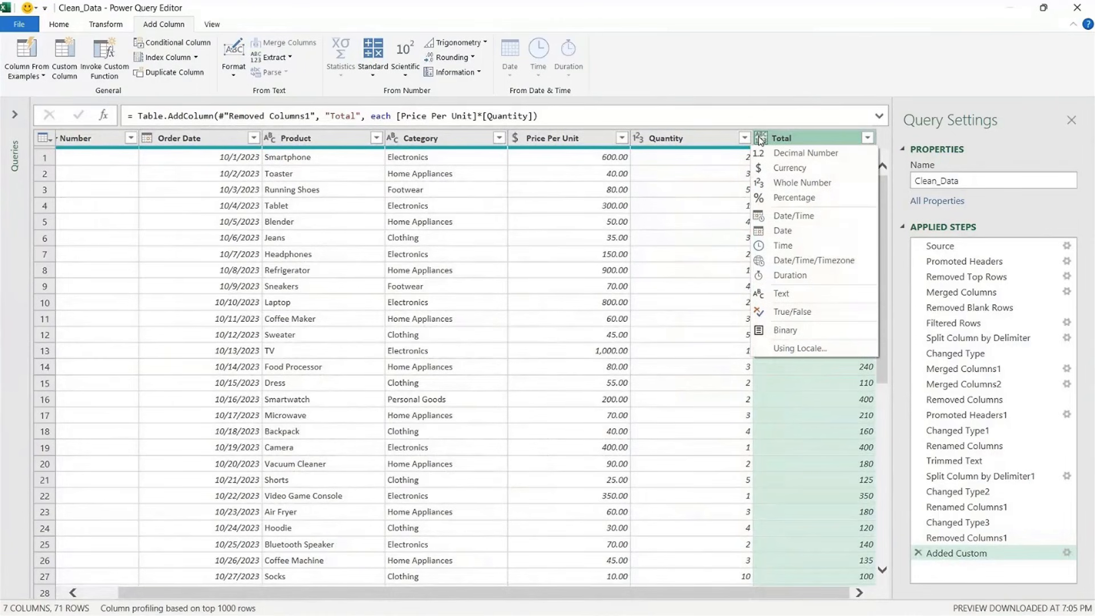
left_click(789, 168)
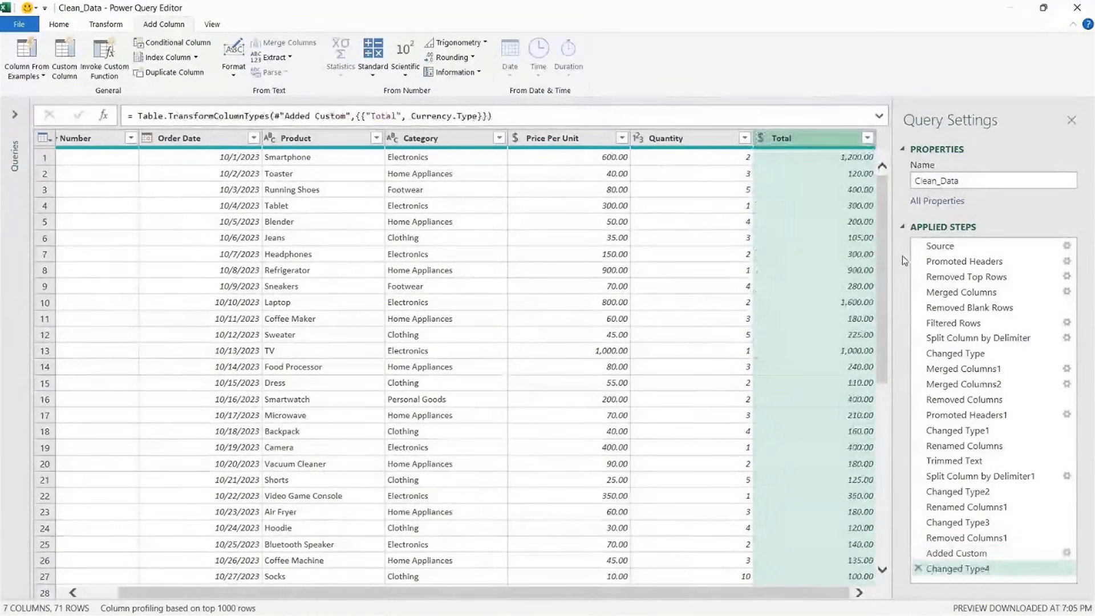
left_click_drag(881, 210, 877, 188)
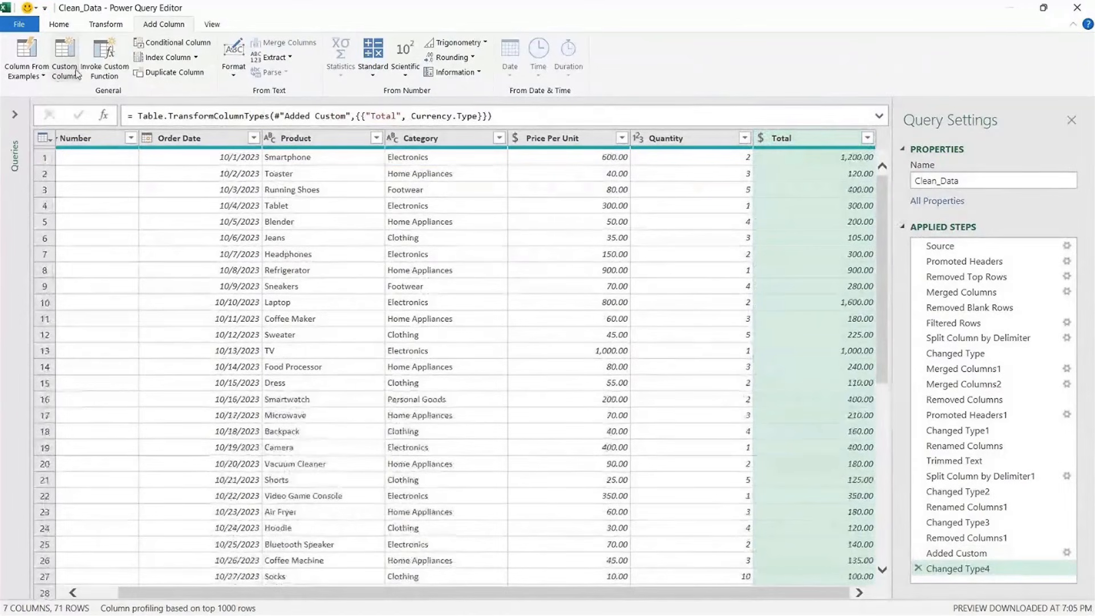